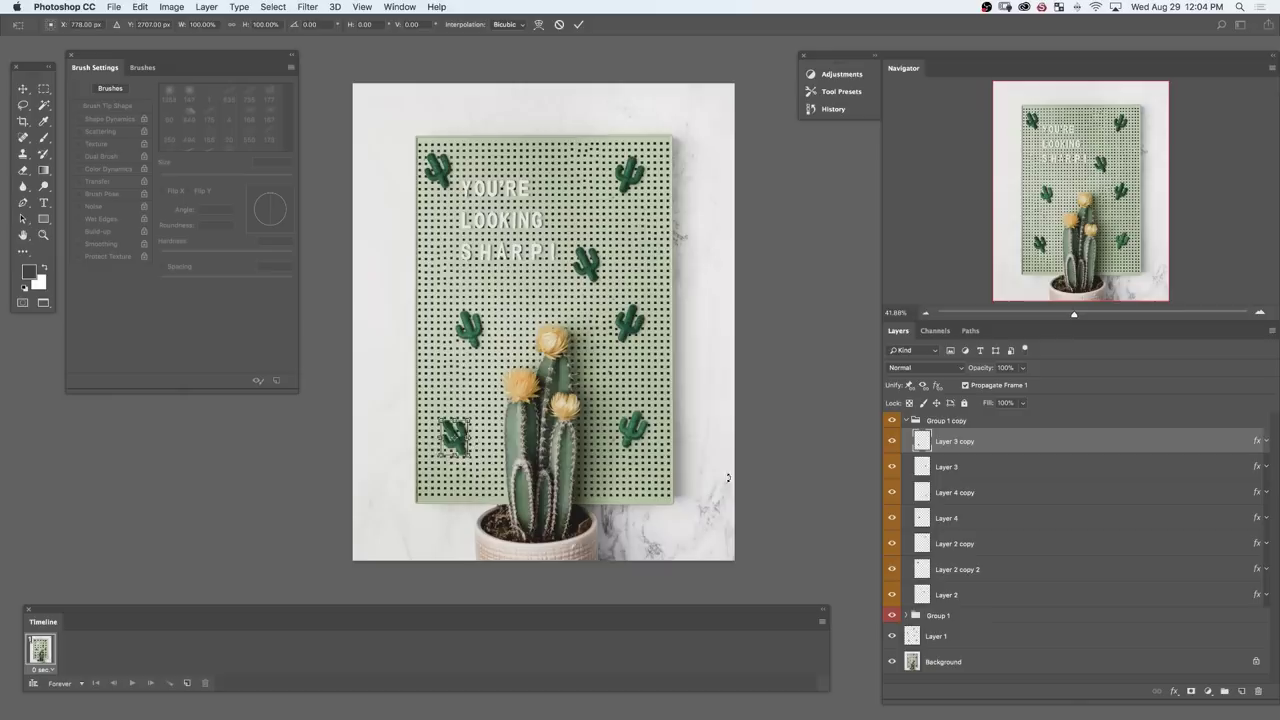
Step: Rotate the cactus near the letter board's lower left corner, on Layer 3 copy, slightly in free transform
drag(600, 578, 543, 573)
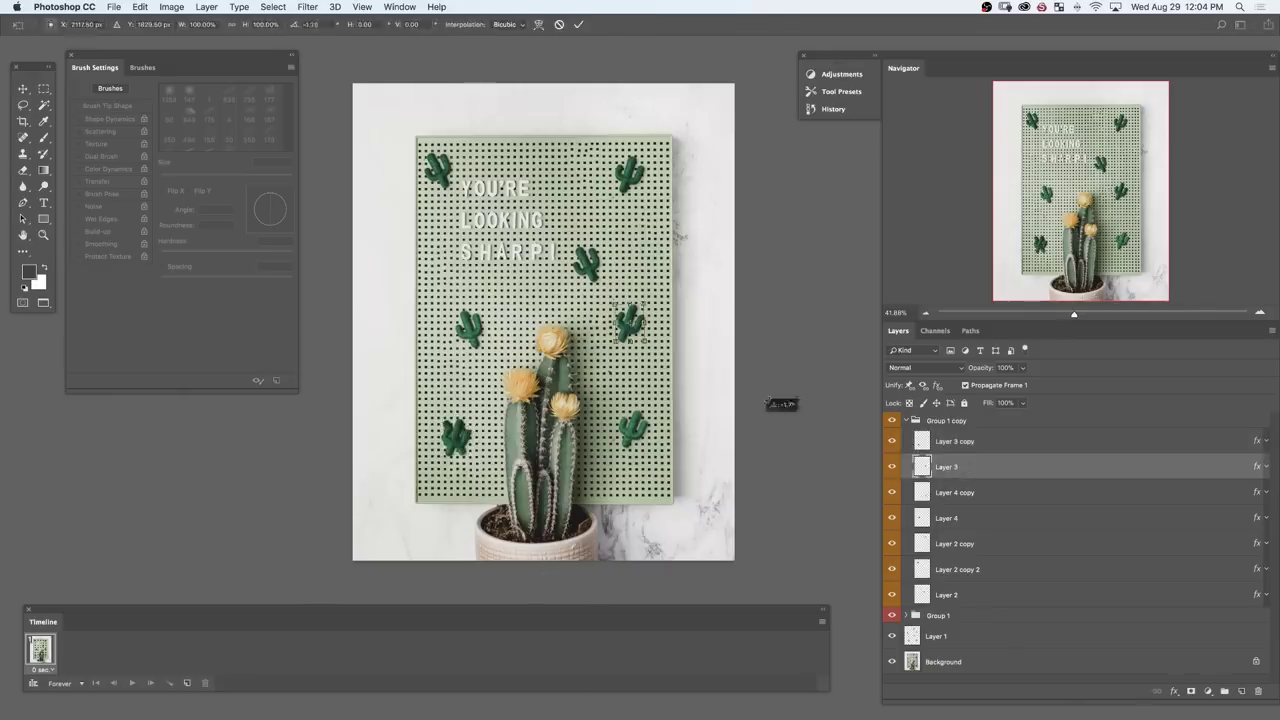
Step: Set the delay of the animation frames to 2 seconds and play the animation
click(40, 669)
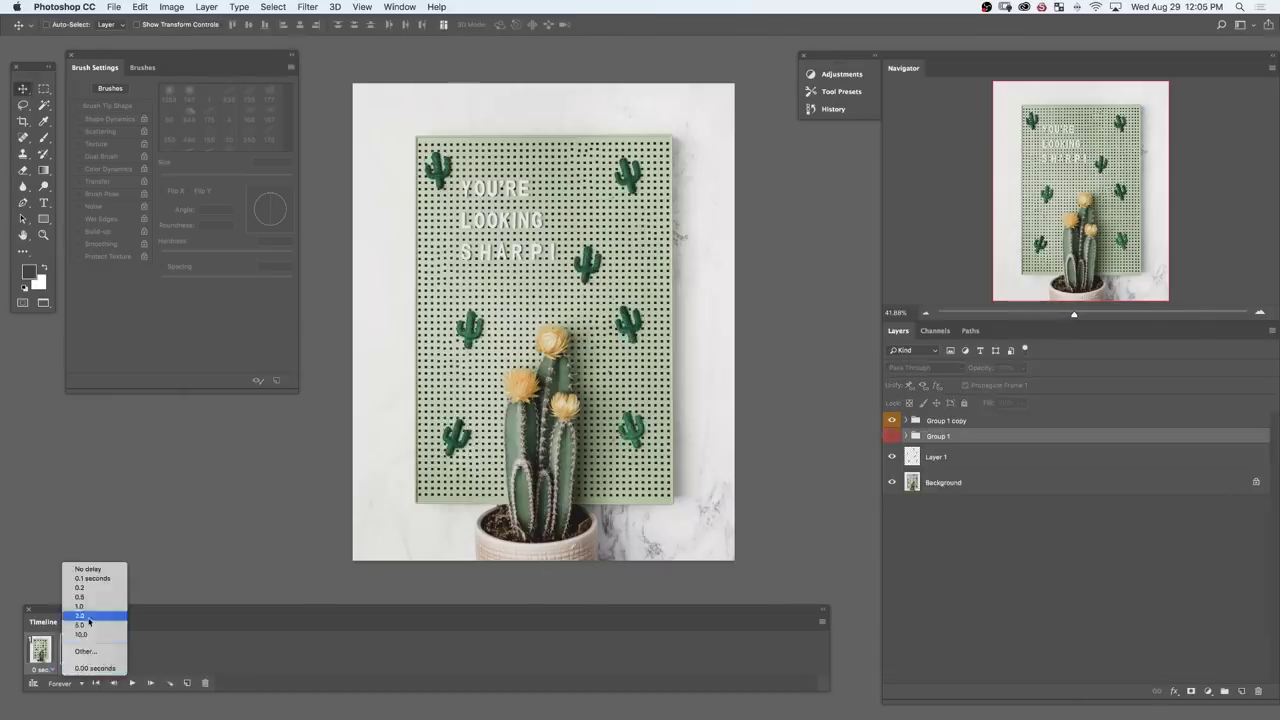
click(88, 616)
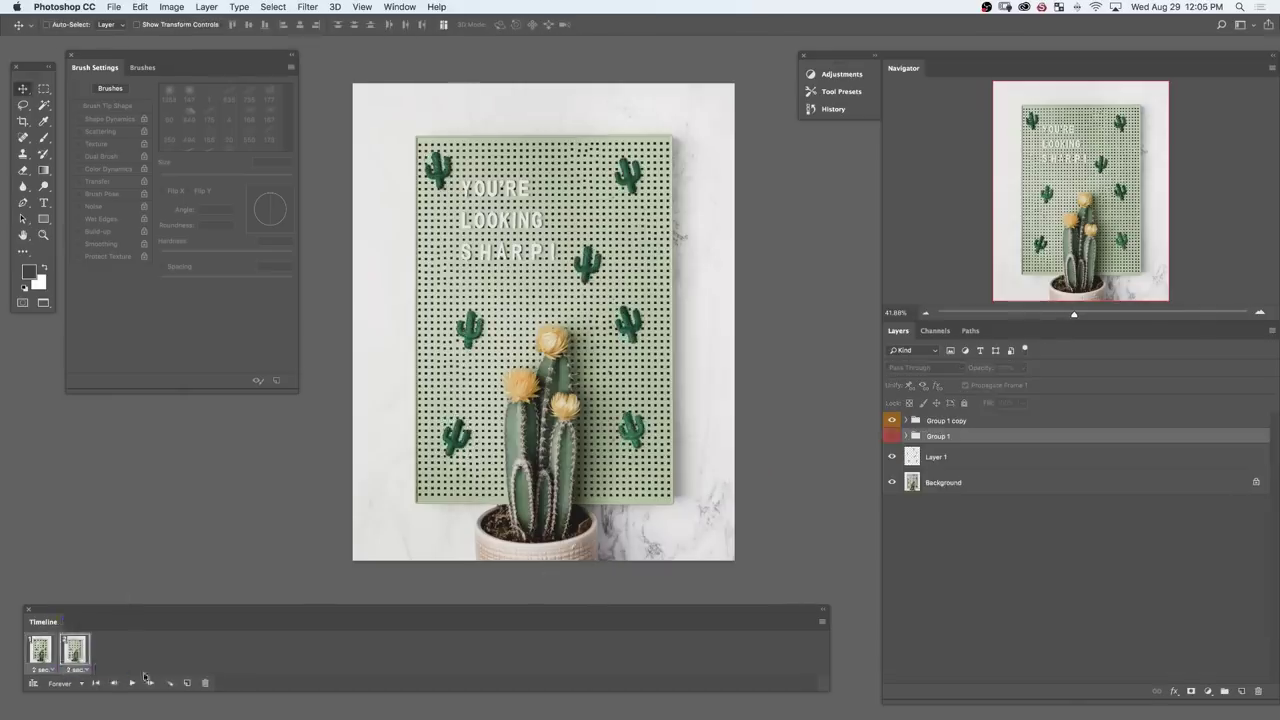
key(space)
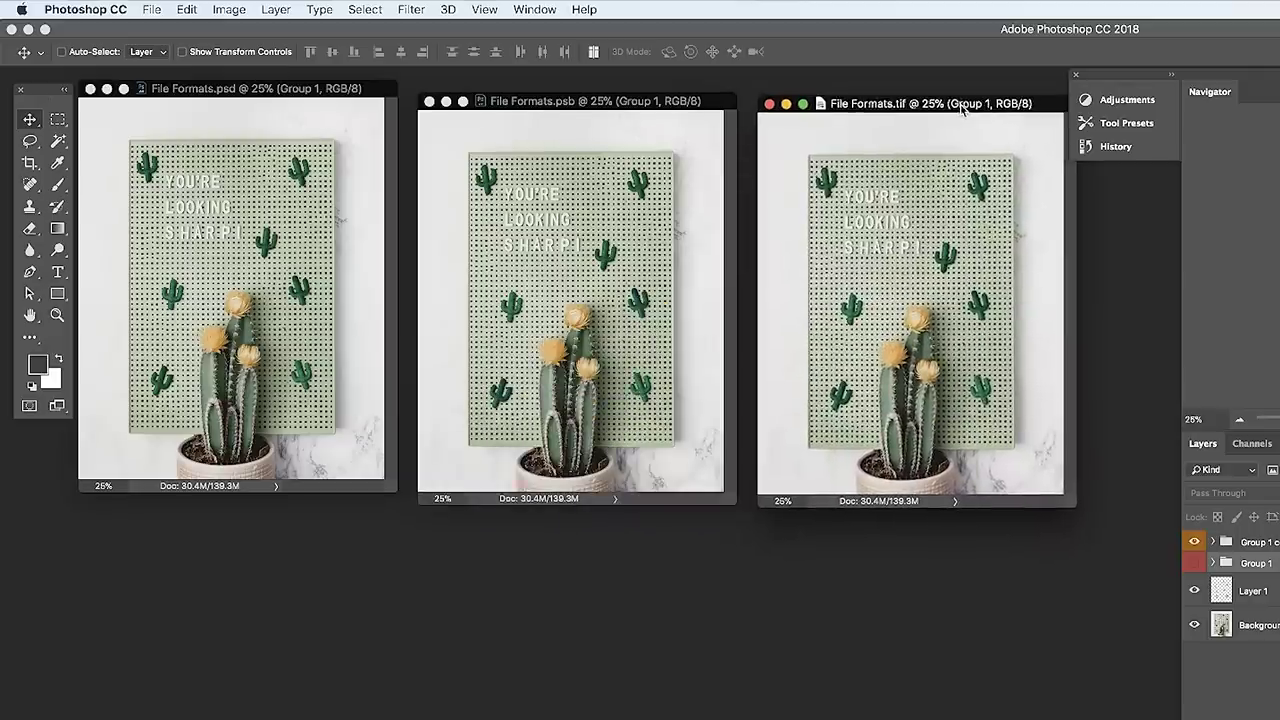
Step: Compare the Group 1 copy and Group 1 cactus arrangements in File Formats.psd by switching their visibility, then activate File Formats.psb
key(ctrl+Tab)
click(1193, 545)
click(1193, 563)
click(1193, 545)
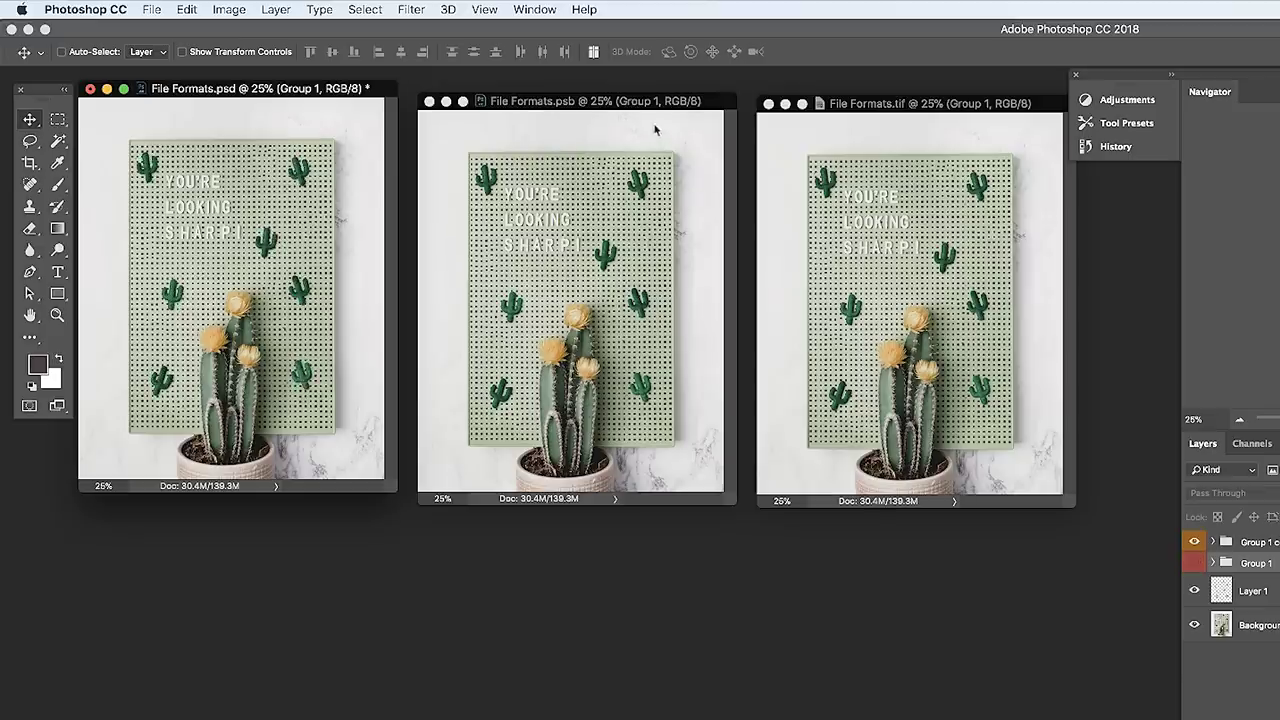
click(680, 142)
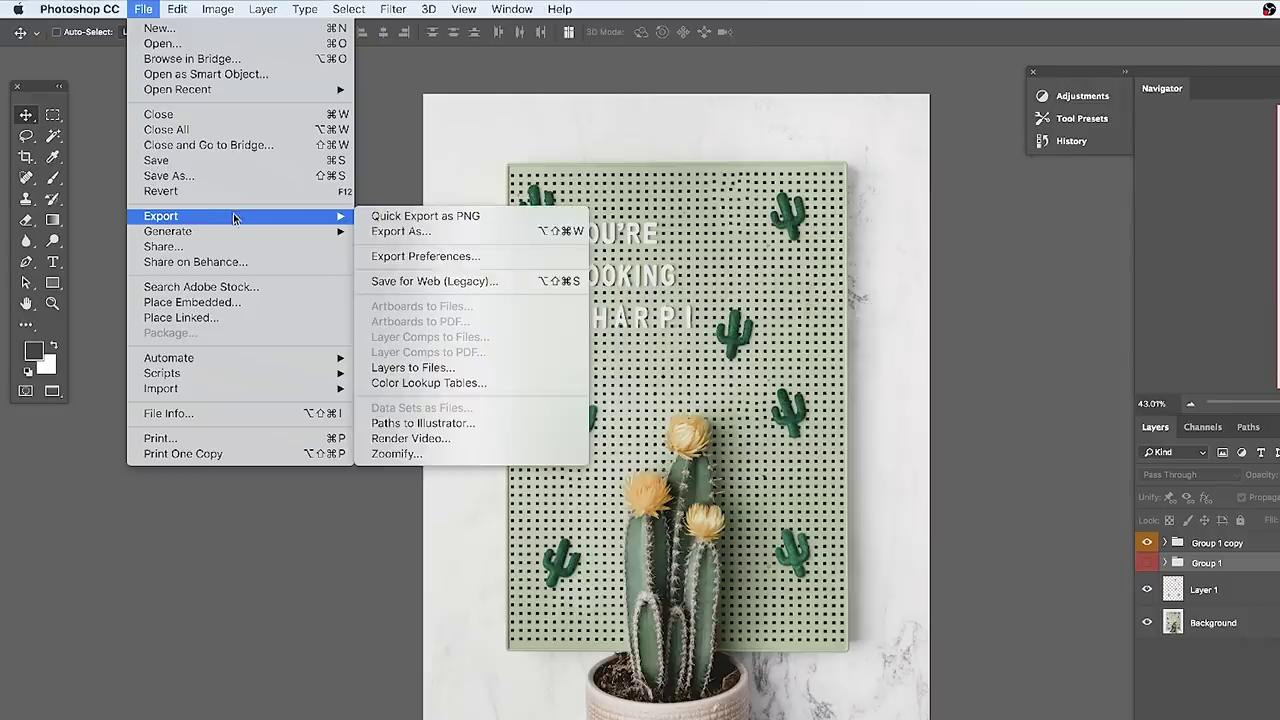
Step: Open Save for Web (Legacy) for the animation and set the GIF's number of colors to 256
click(497, 284)
click(810, 121)
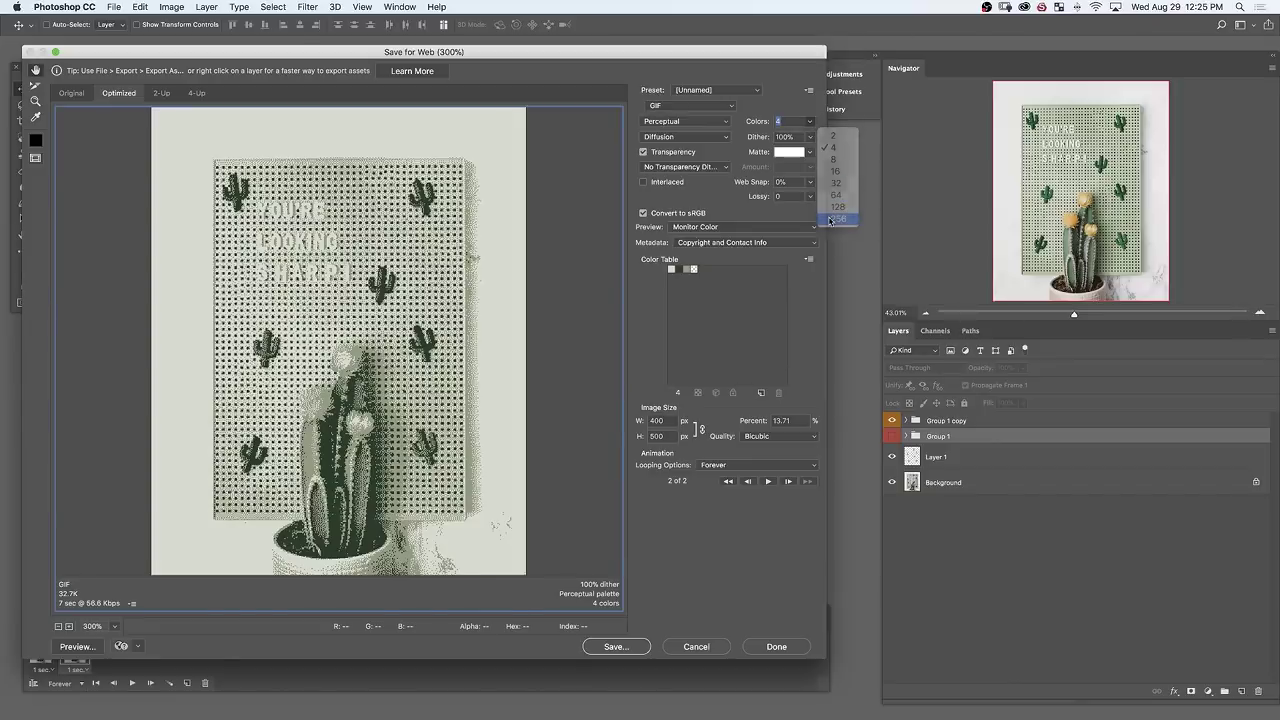
click(829, 220)
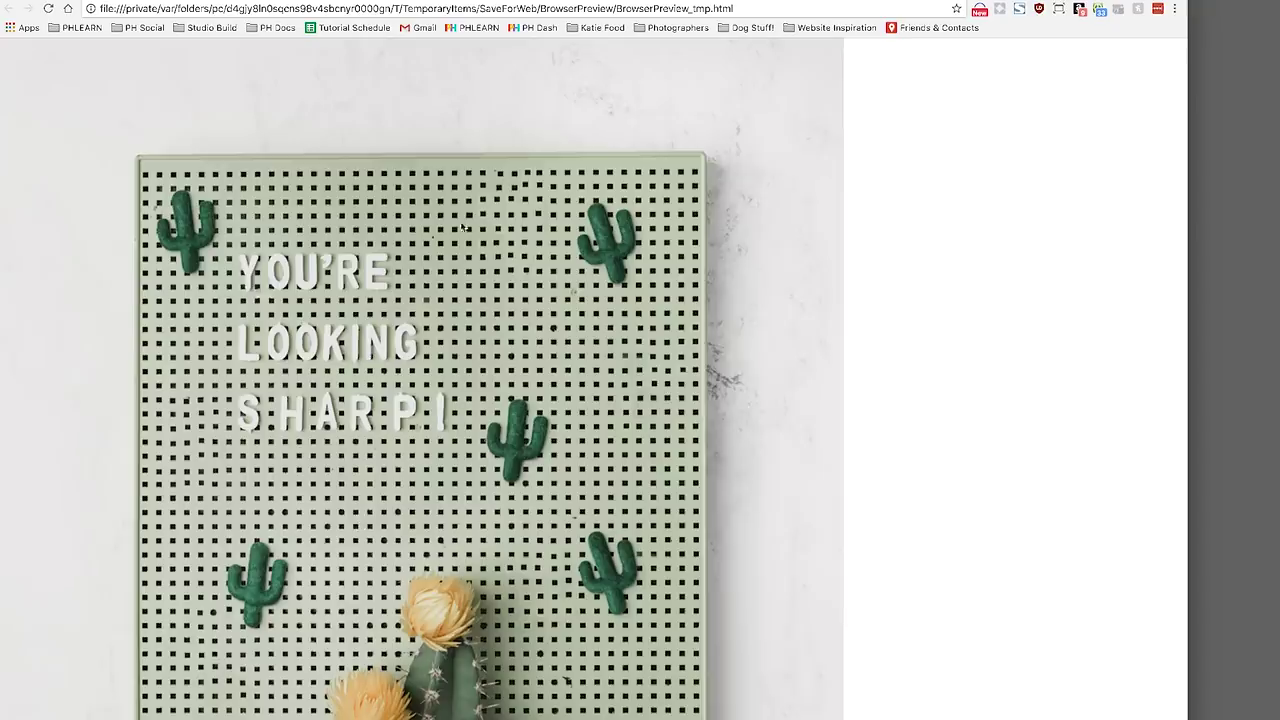
Step: Examine the exported letter board image in the browser and preview the transparent PNG-24 cactus there
scroll(703, 344, down, 10)
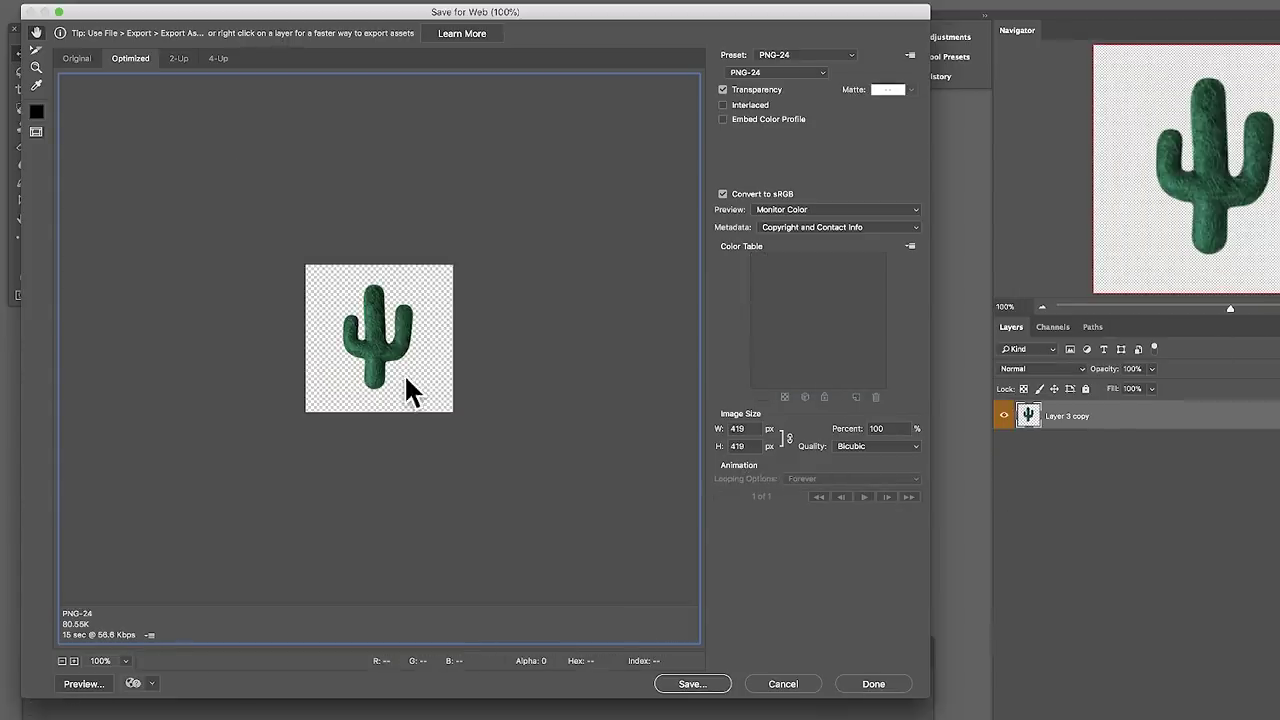
click(84, 686)
drag(140, 176, 386, 386)
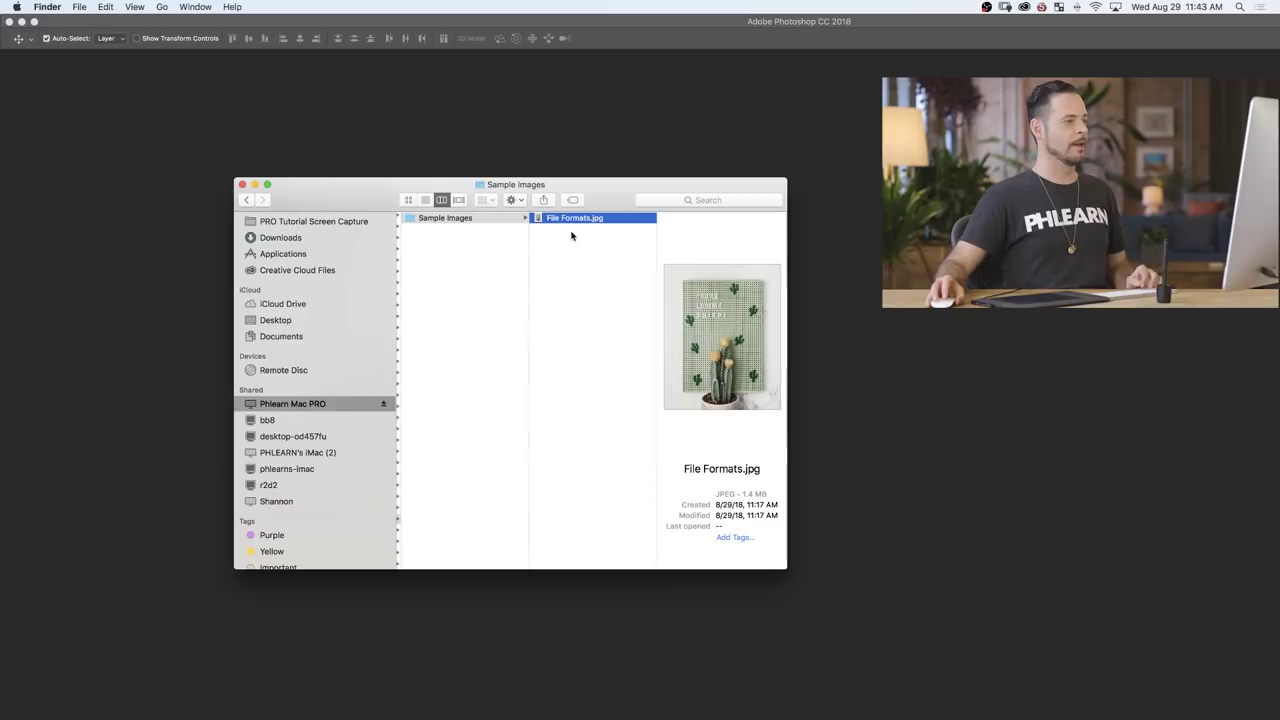
Step: Open File Formats.jpg from the Sample Images folder in Photoshop, in full screen mode, and add an empty layer above the background
drag(568, 222, 603, 145)
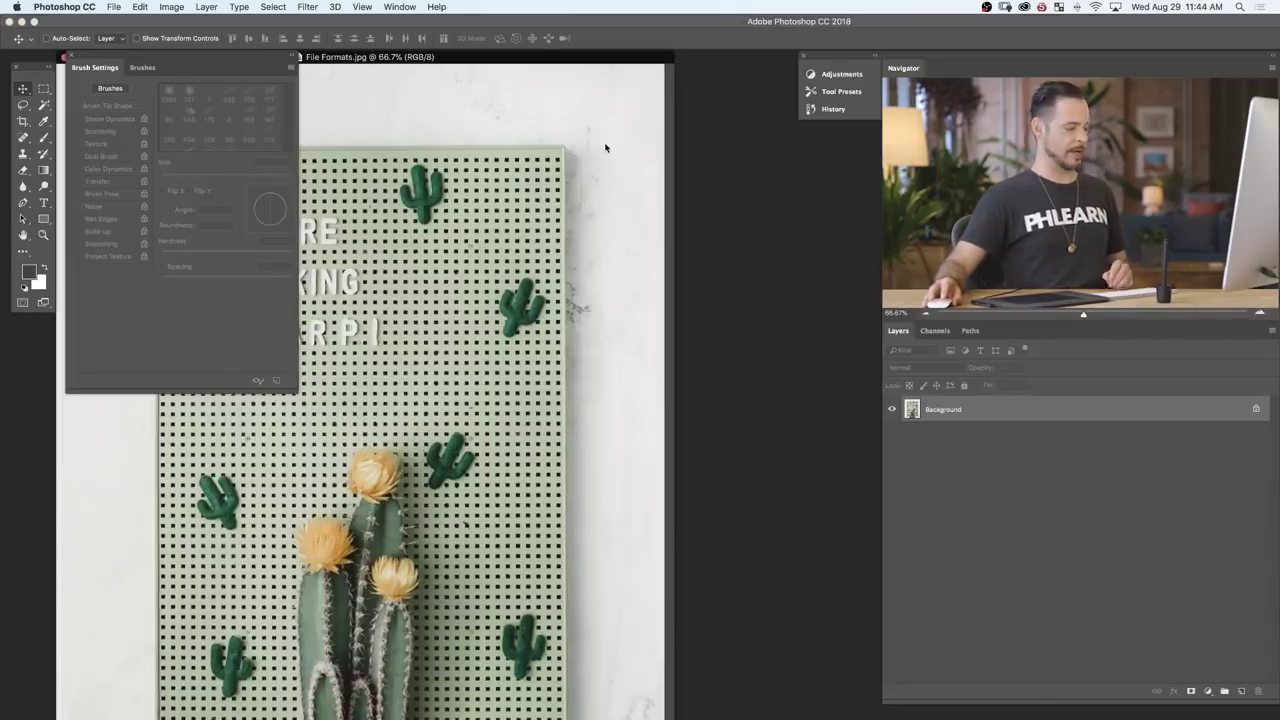
key(f)
scroll(687, 315, down, 3)
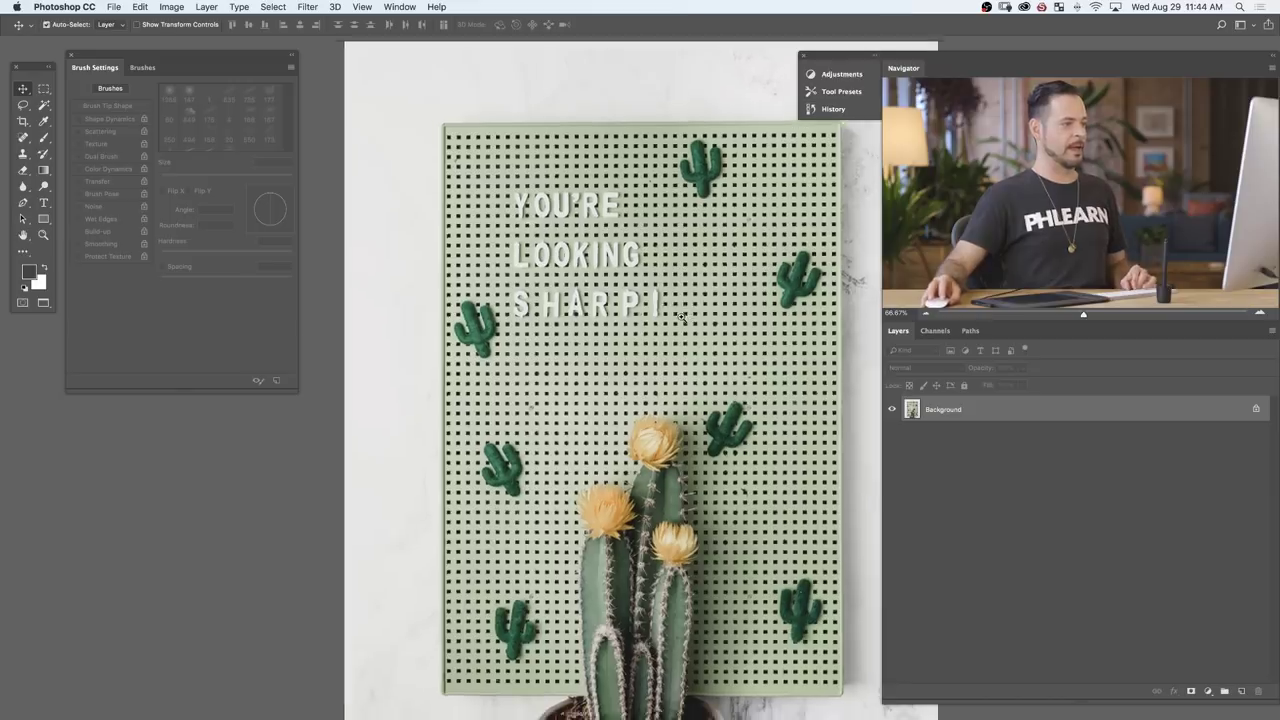
drag(617, 293, 604, 287)
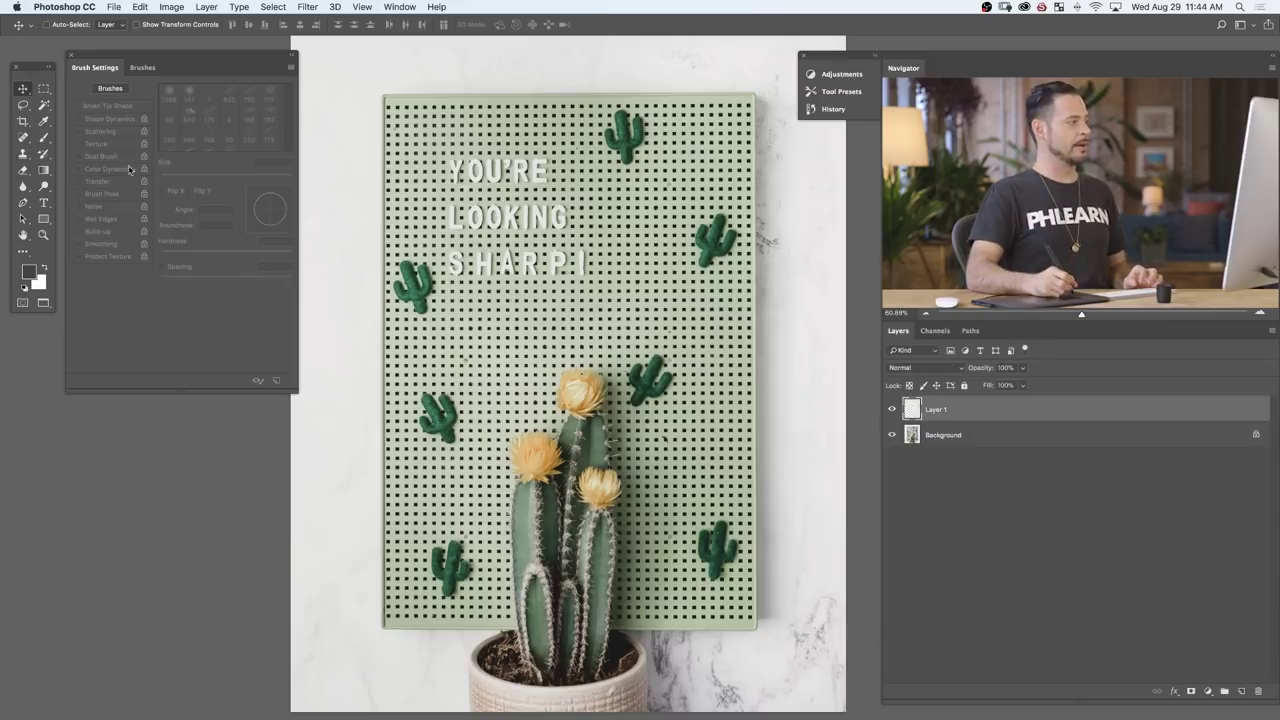
Step: Remove the felt cacti from the letter board on Layer 1 with the Spot Healing Brush, using Content-Aware and Sample All Layers
click(22, 139)
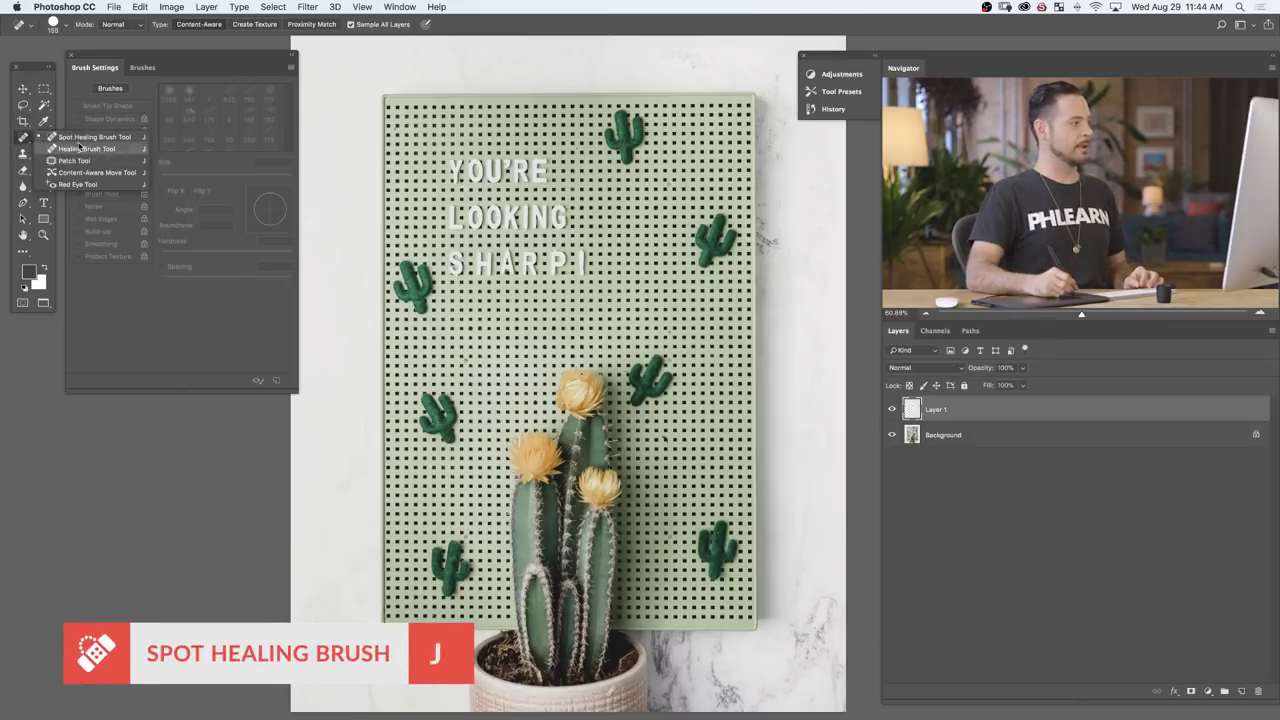
click(90, 137)
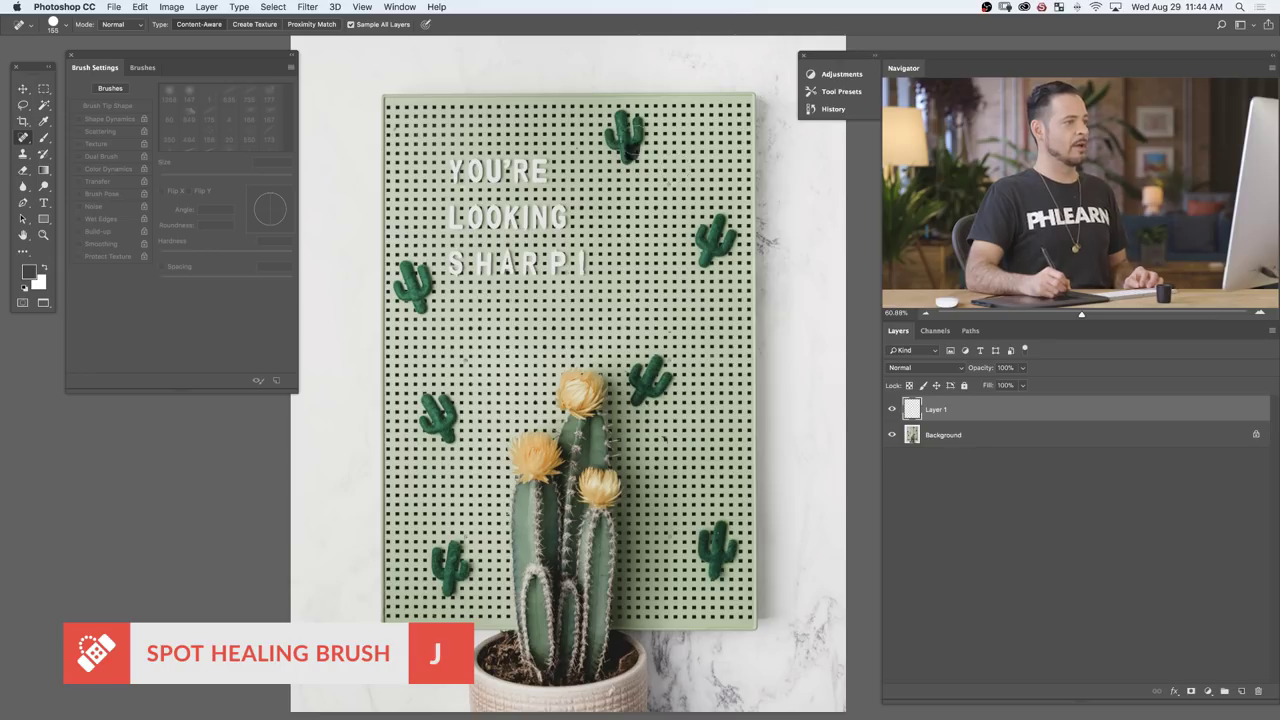
mouse_move(636, 132)
mouse_down()
mouse_move(630, 114)
mouse_move(625, 128)
mouse_up()
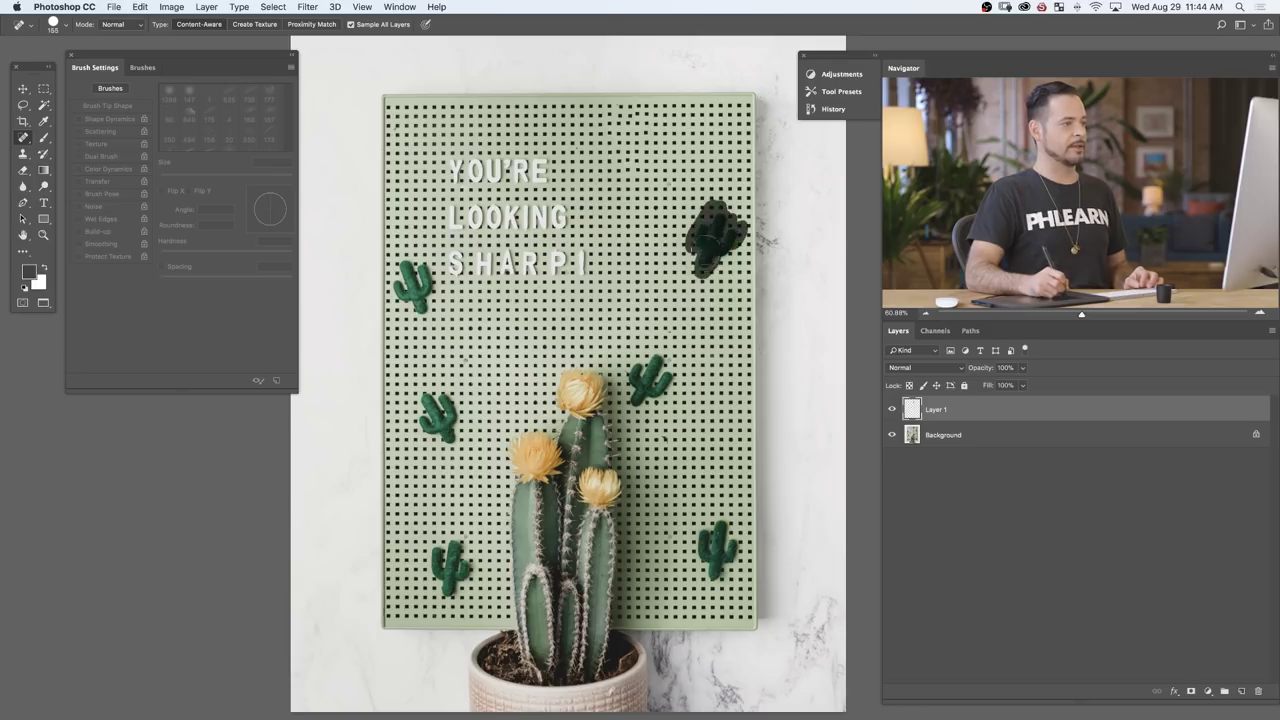
drag(712, 240, 710, 262)
drag(658, 368, 630, 392)
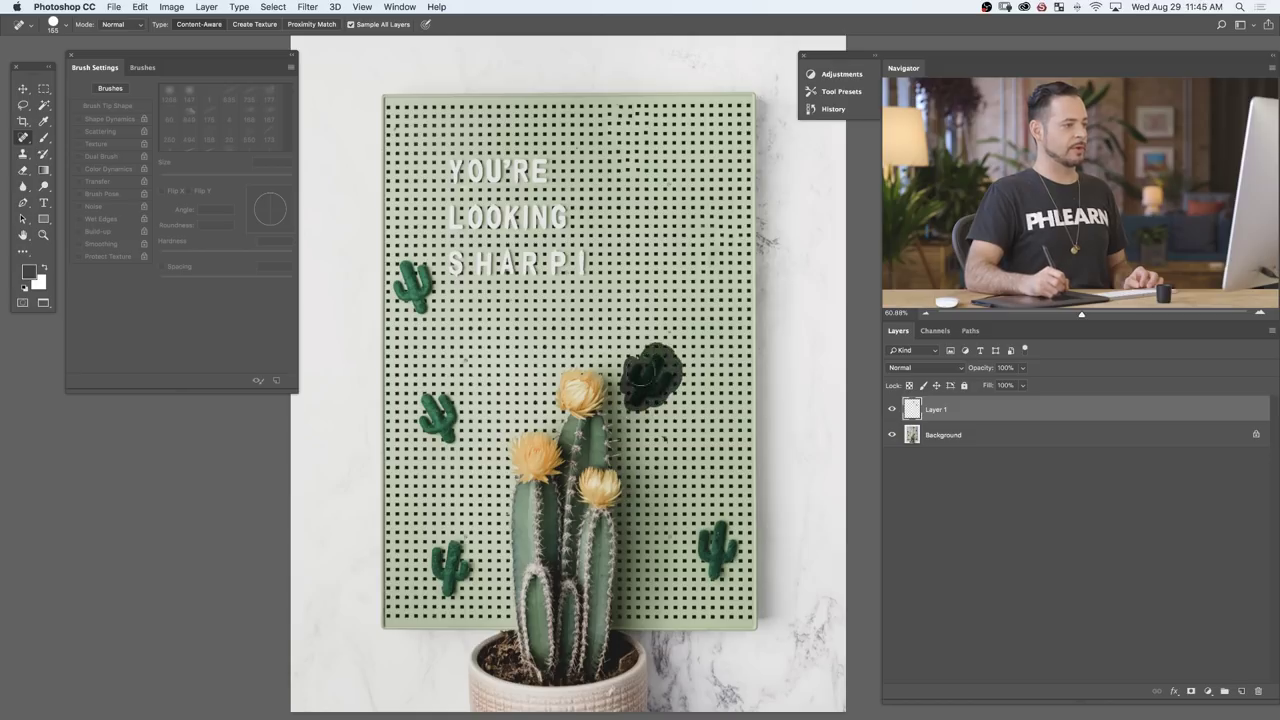
drag(640, 375, 634, 390)
drag(422, 290, 427, 268)
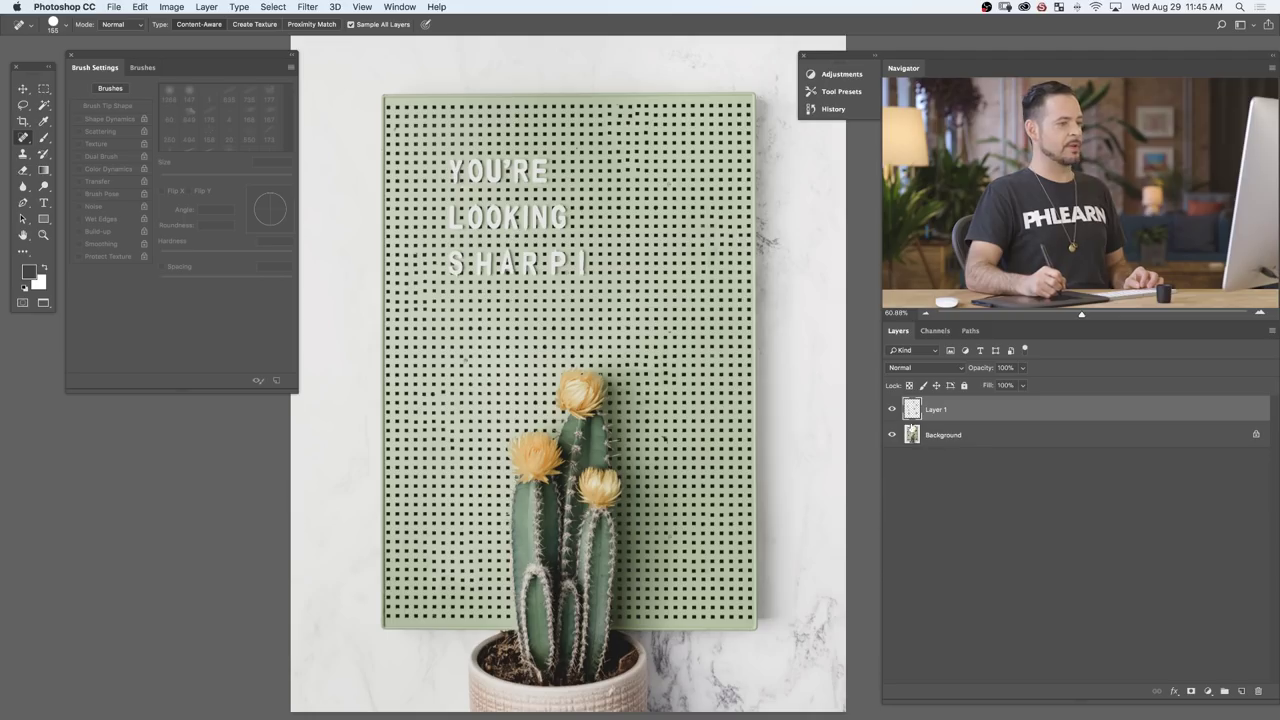
Step: Compare the healed letter board with the original by switching Layer 1 off and on
click(893, 410)
click(893, 411)
click(893, 411)
click(893, 411)
click(893, 411)
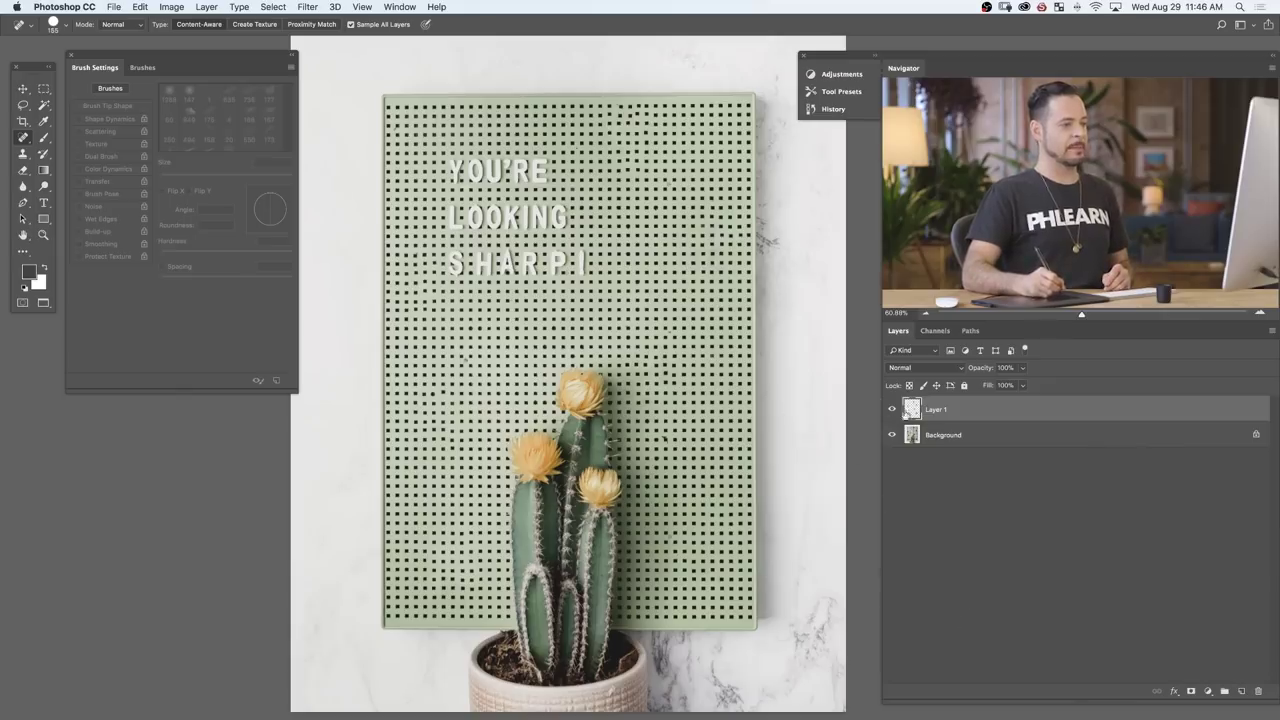
Step: Hide Layer 1 and select the Background layer
click(891, 410)
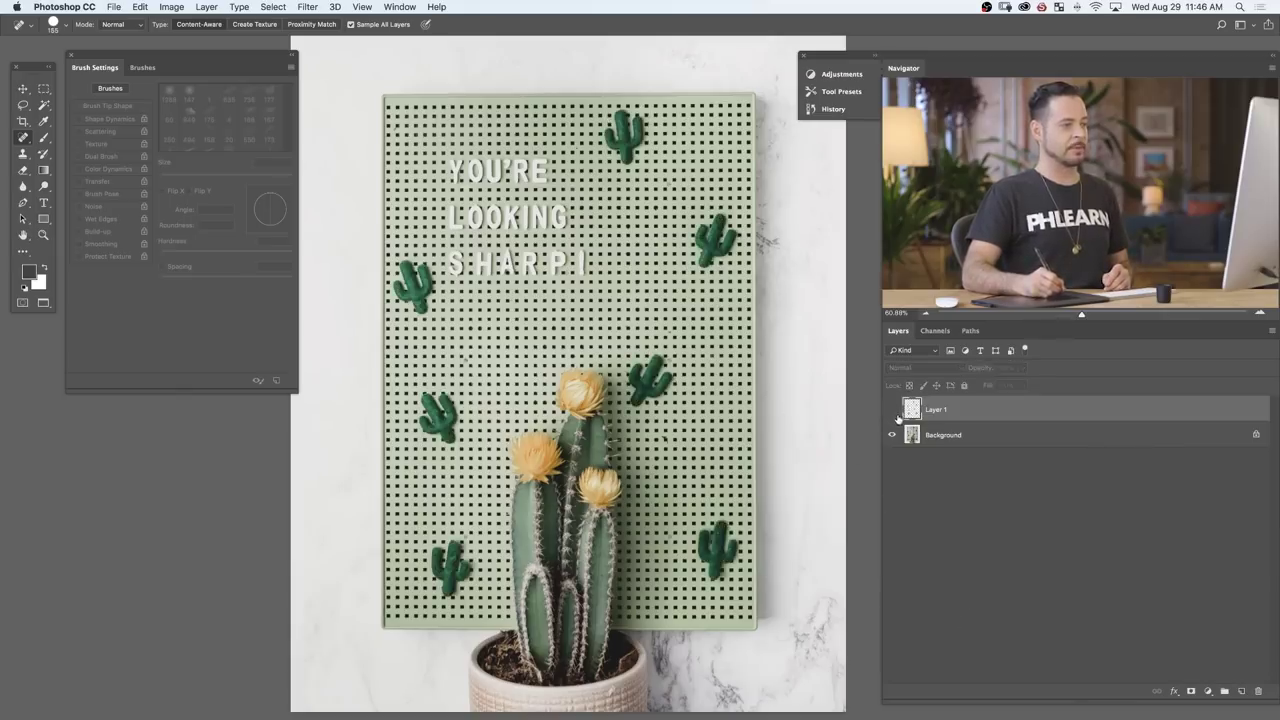
click(890, 412)
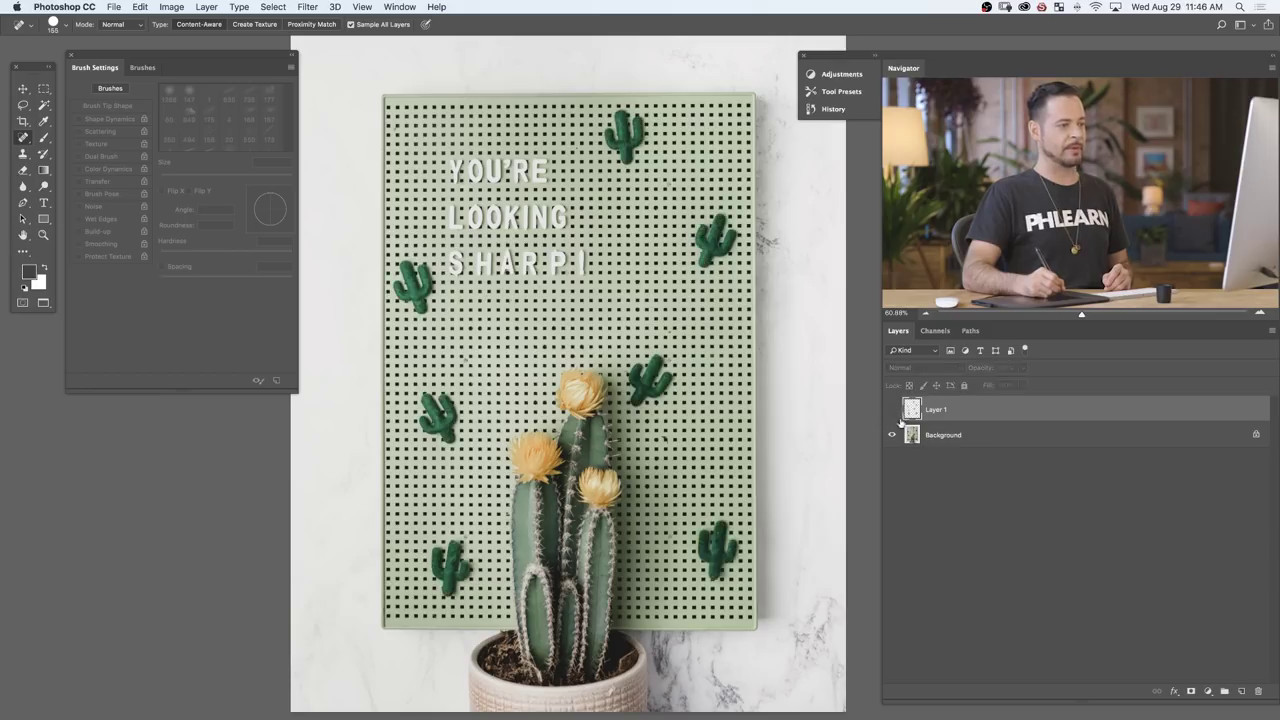
click(978, 436)
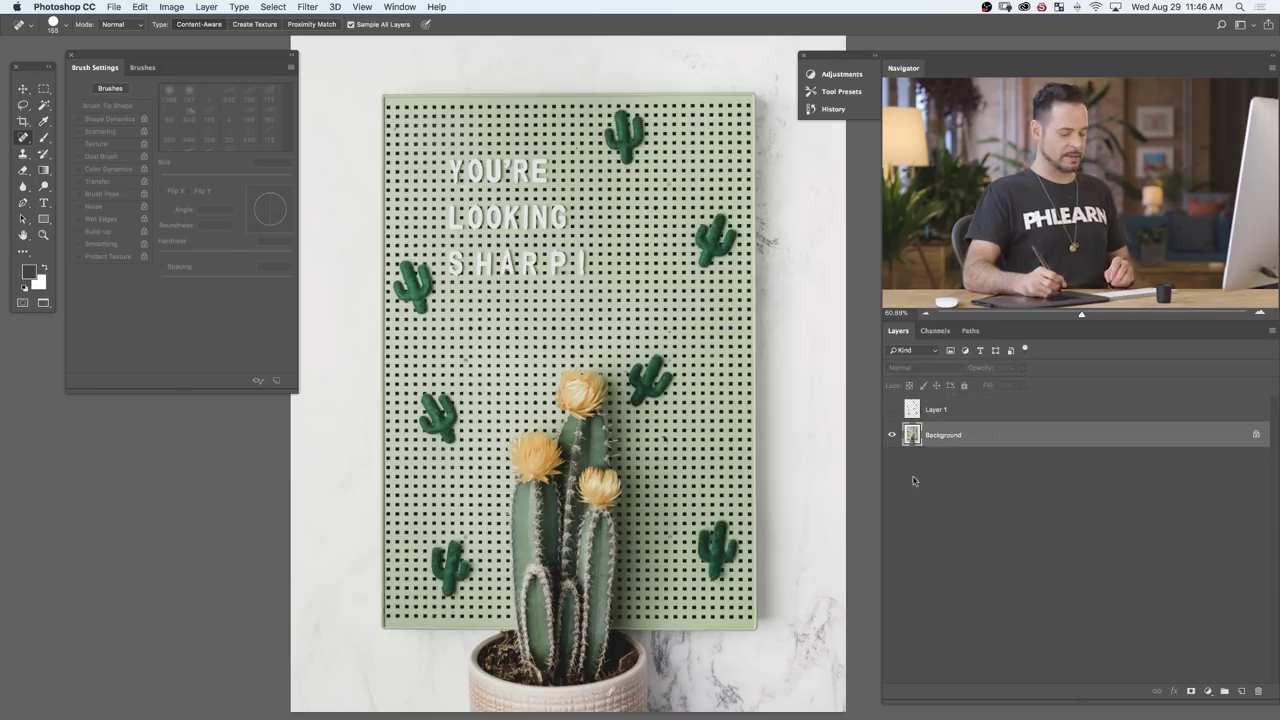
Step: Start a Pen tool path around the uppermost felt cactus, tracing its central trunk and the gap beside the right arm
key(p)
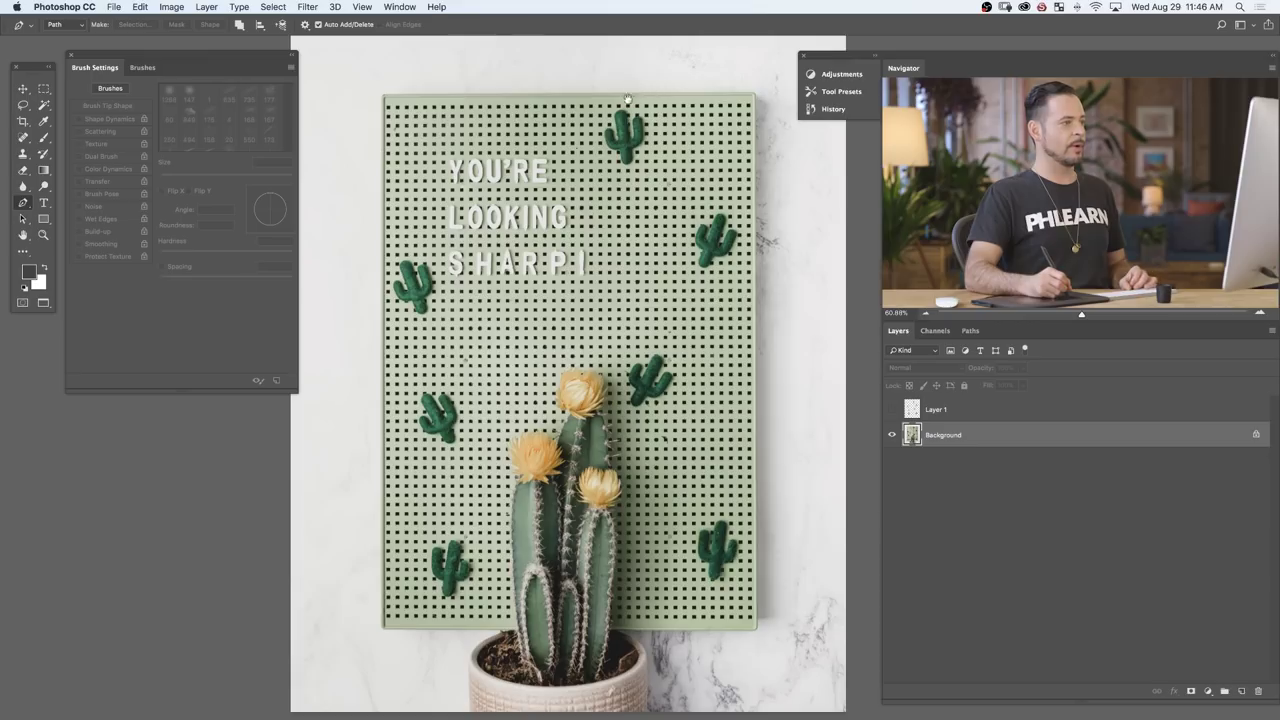
scroll(622, 126, up, 10)
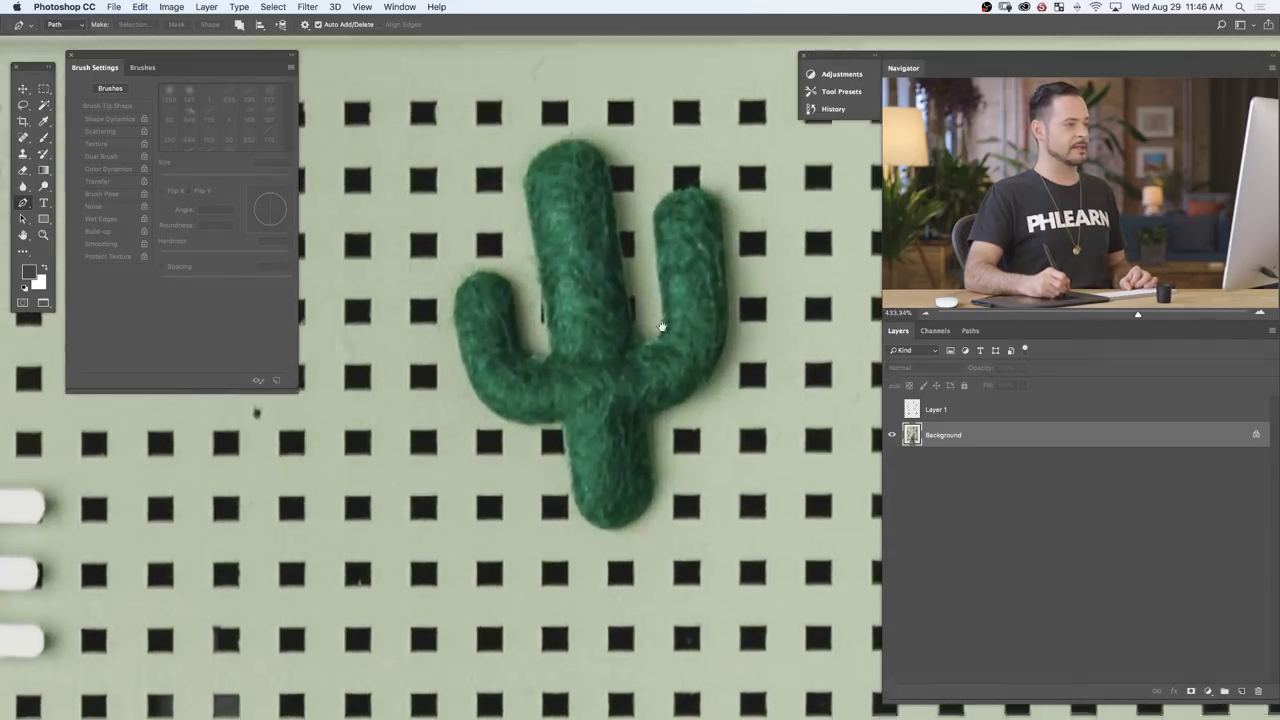
scroll(594, 341, up, 3)
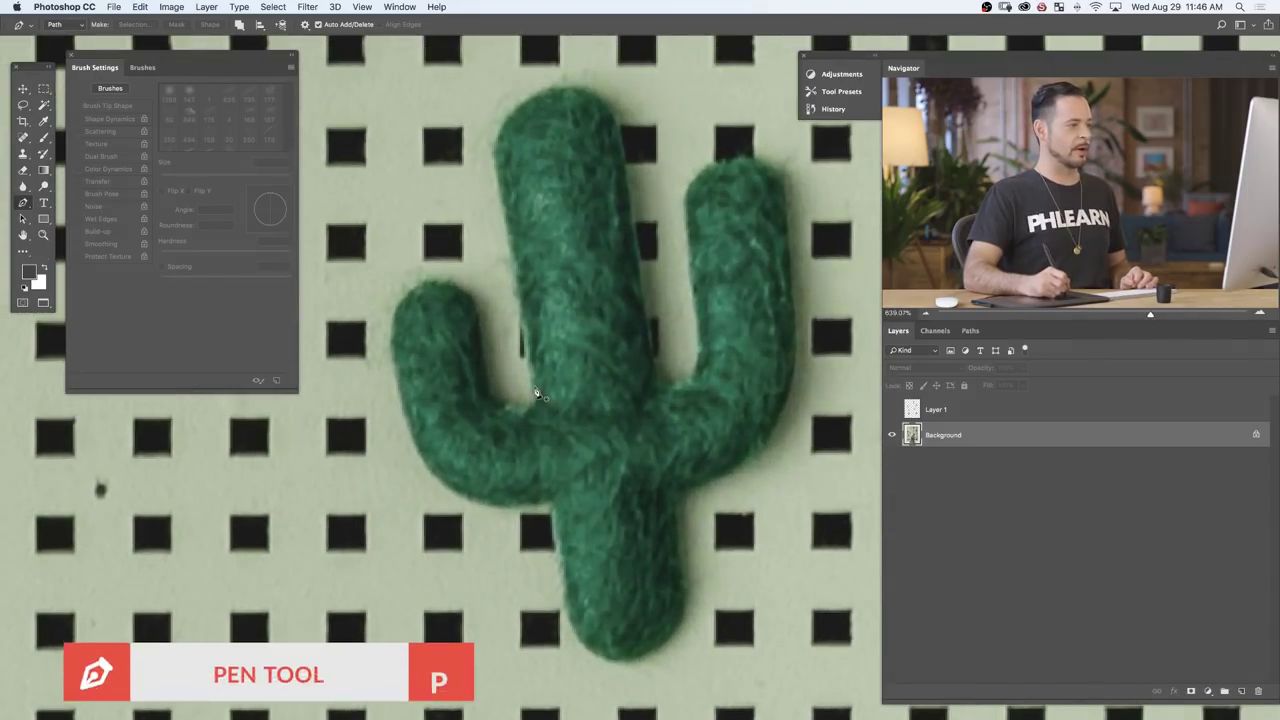
drag(530, 414, 492, 152)
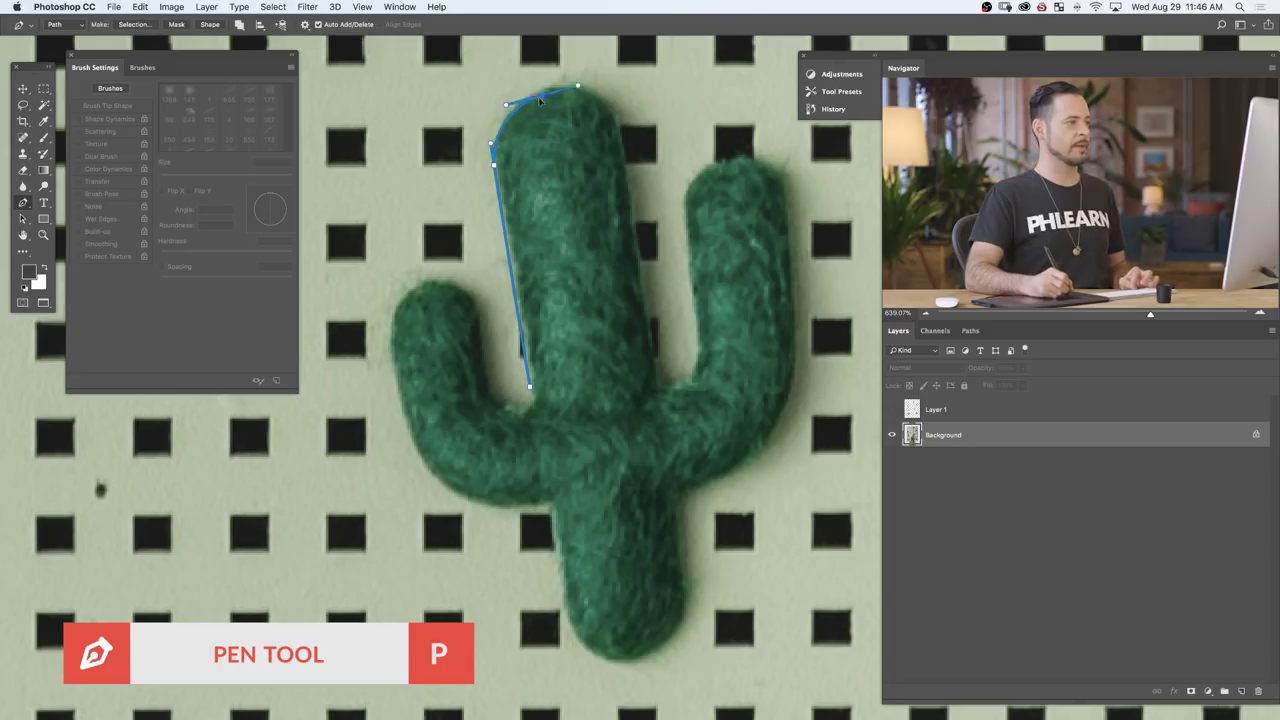
drag(612, 101, 622, 145)
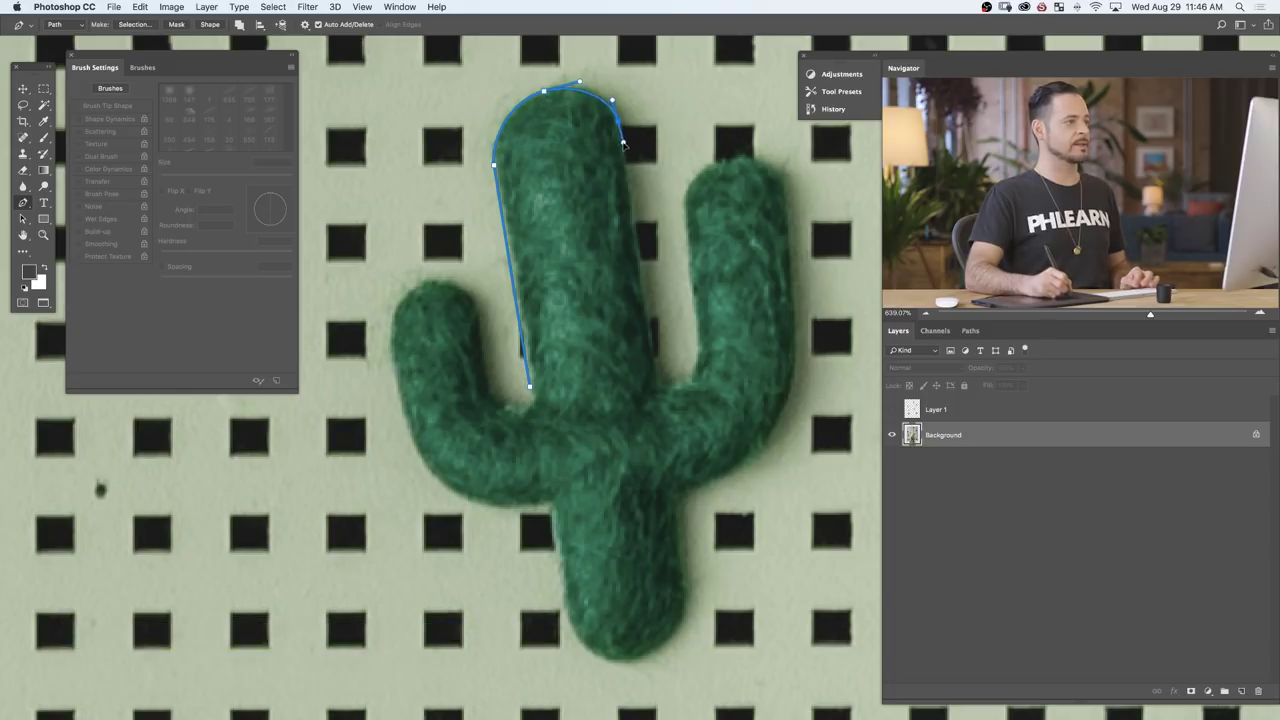
drag(636, 289, 650, 316)
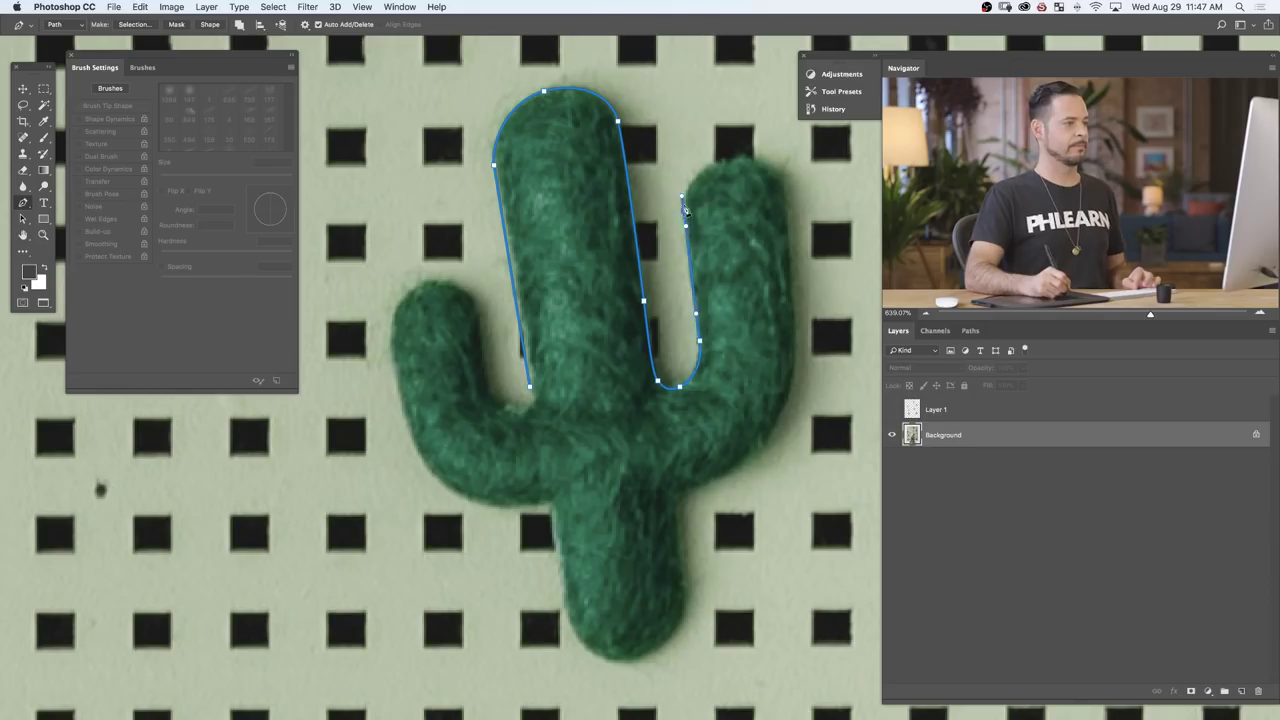
Step: Continue the path over the cactus's right arm and down the right side of its base to the bottom
click(723, 162)
click(786, 209)
click(791, 362)
click(741, 466)
click(680, 527)
click(682, 590)
click(636, 657)
Step: Trace the left side of the cactus's base and its left arm, and close the path at the starting point
click(566, 598)
click(553, 510)
click(440, 480)
click(398, 360)
click(480, 325)
click(527, 385)
scroll(643, 355, up, 5)
scroll(600, 350, left, 3)
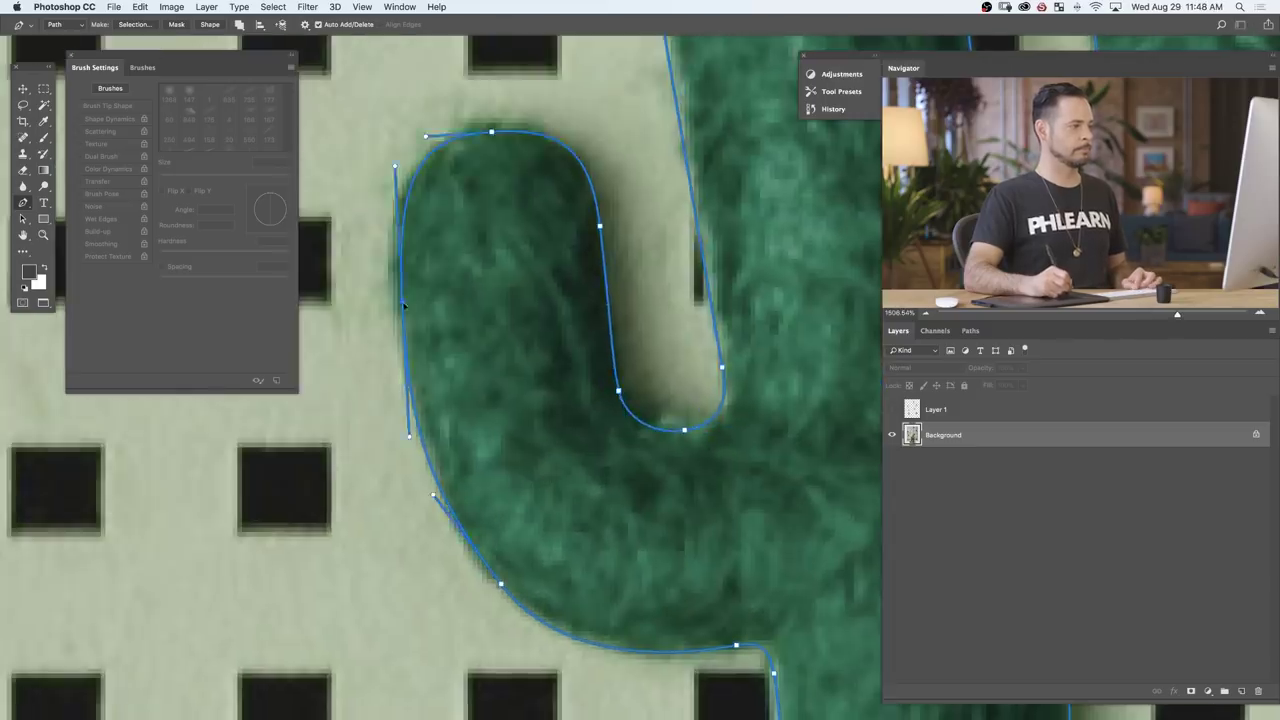
scroll(560, 340, down, 8)
scroll(524, 322, up, 8)
scroll(524, 322, down, 10)
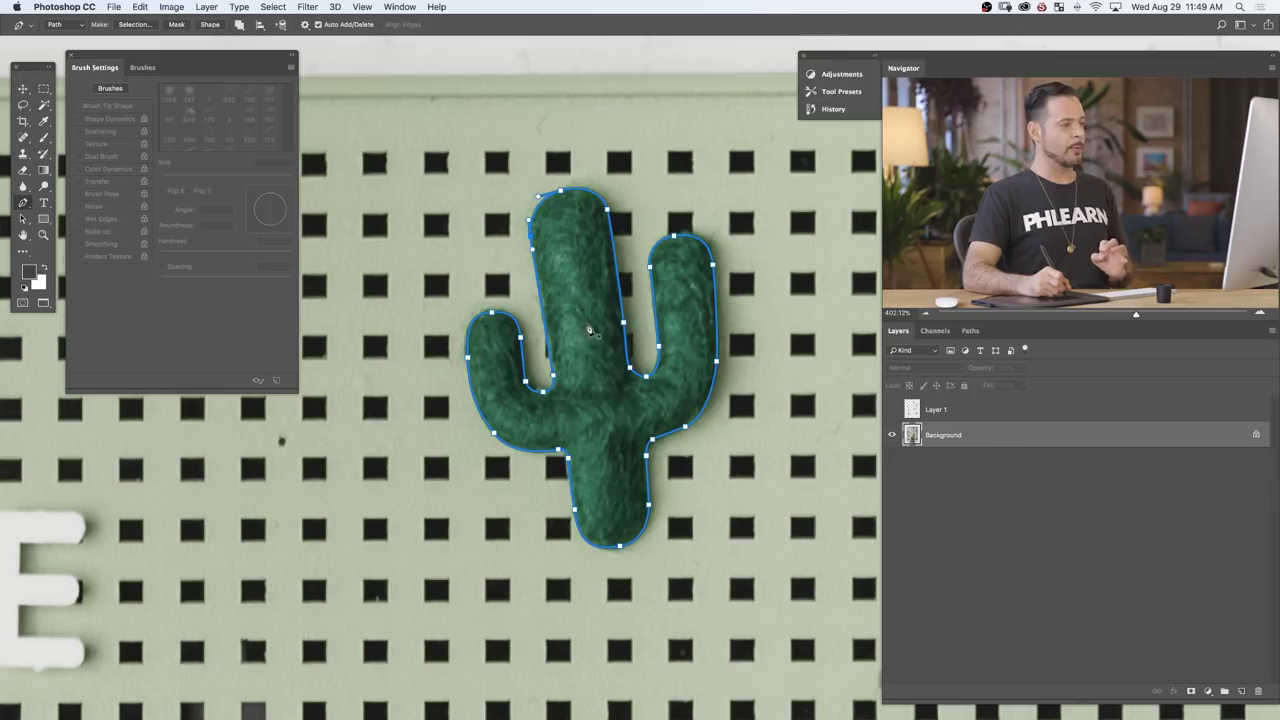
Step: Convert the cactus path into a new anti-aliased selection with a feather radius of 1 pixel
right_click(590, 330)
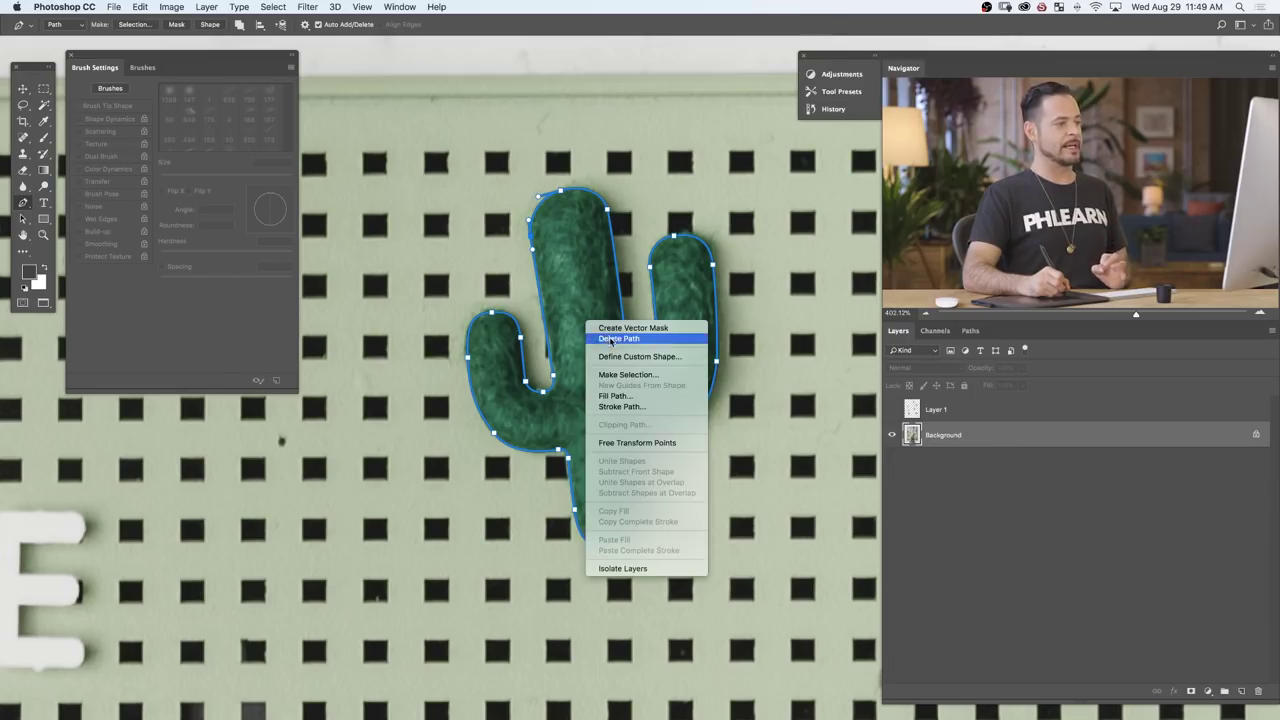
click(628, 375)
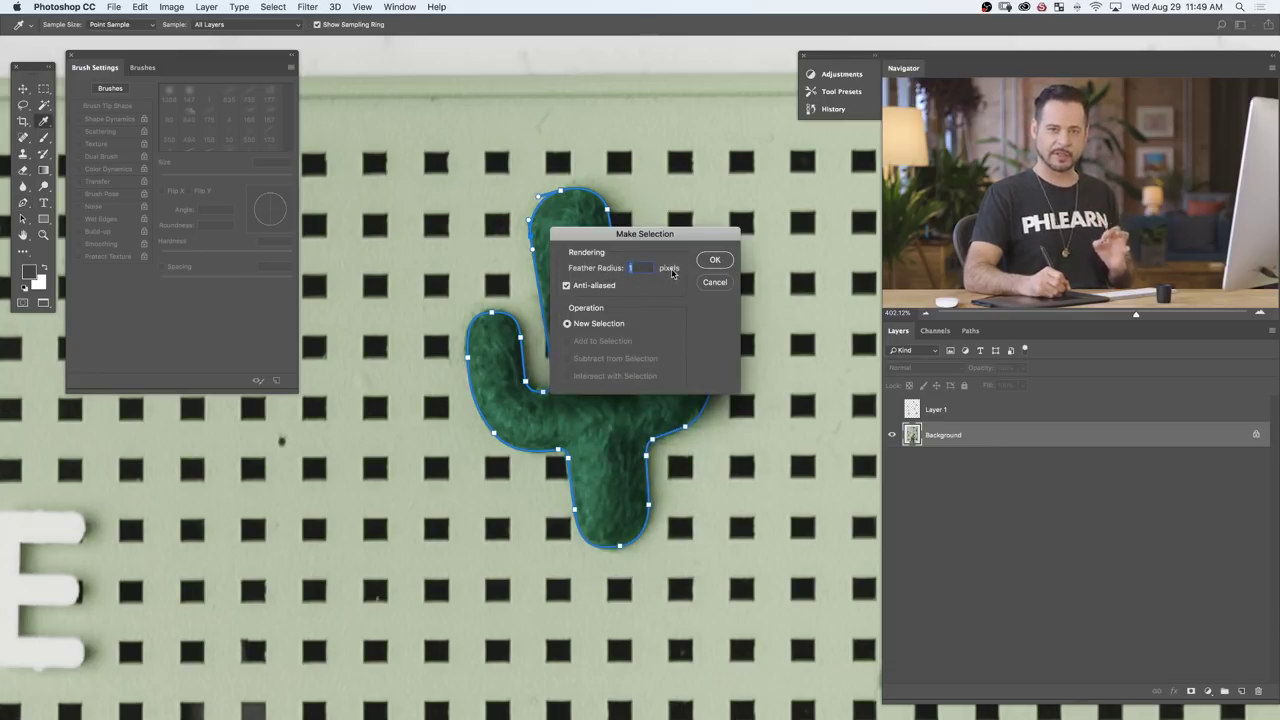
click(716, 261)
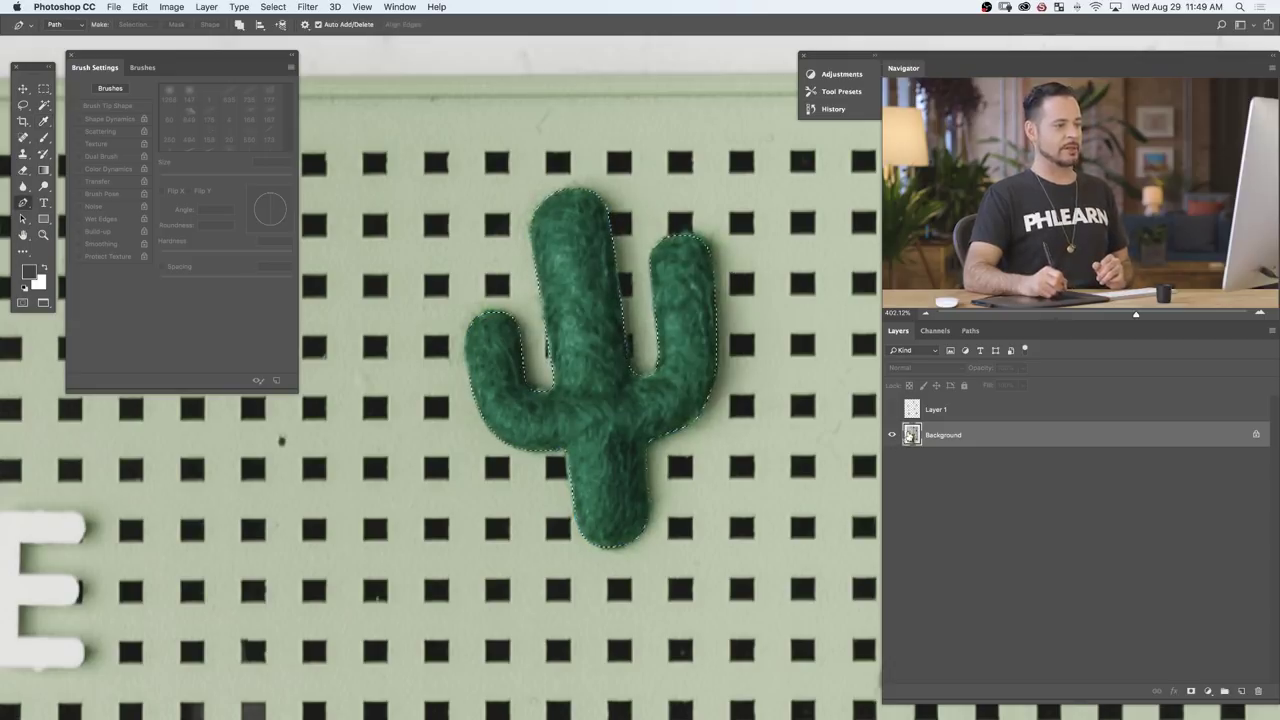
Step: Duplicate the selected cactus from the Background onto a new layer
click(893, 436)
click(893, 436)
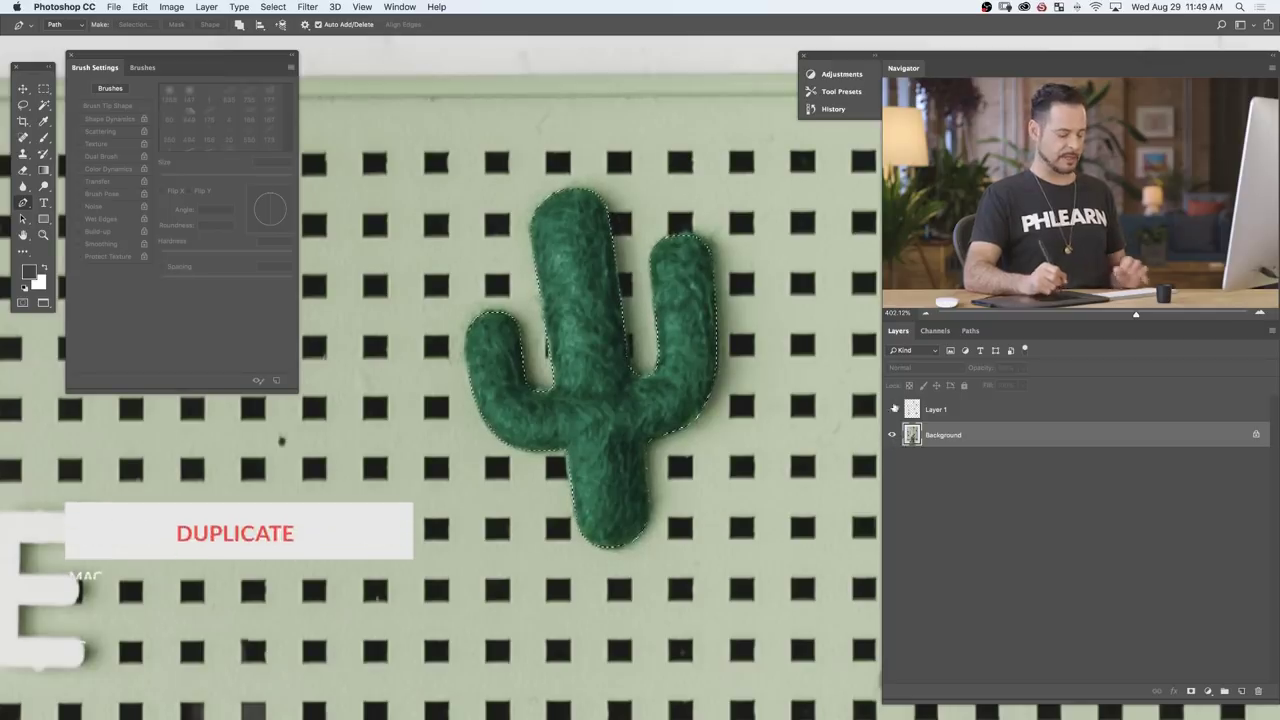
key(super+j)
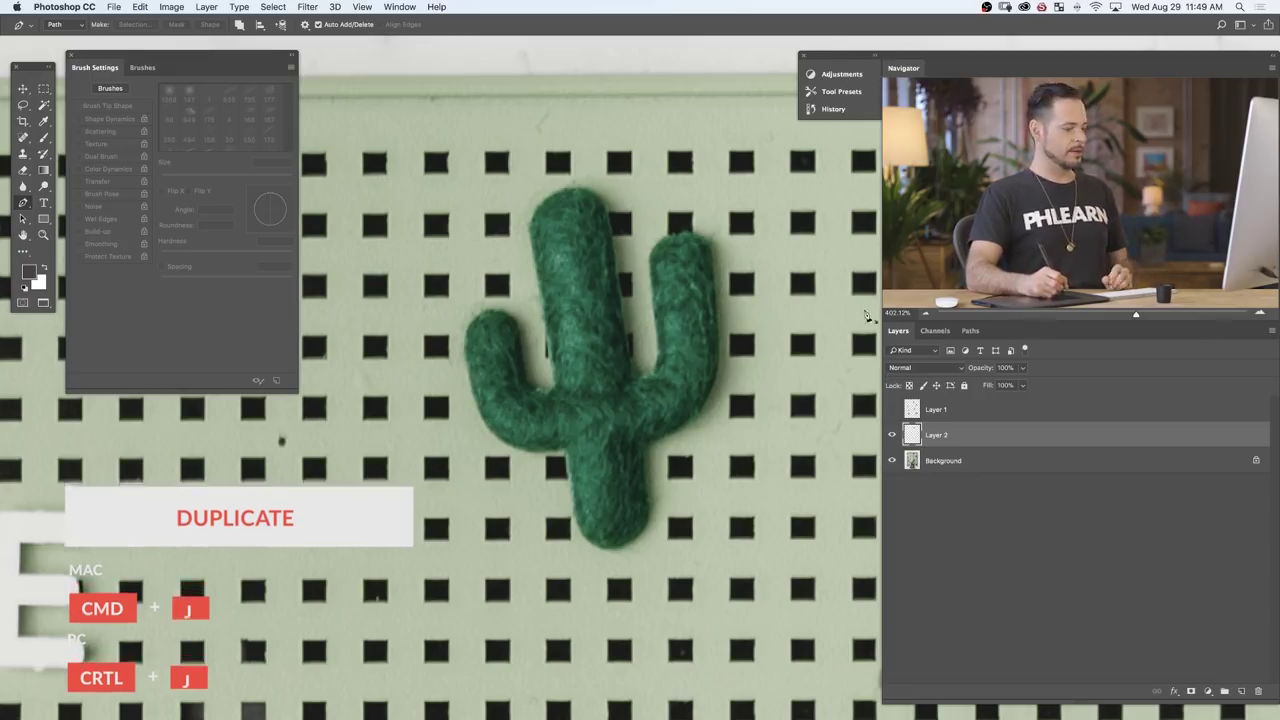
Step: Move the duplicated cactus down and to the left of the original, and place Layer 2 above Layer 1 in the stack
key(v)
drag(591, 359, 470, 450)
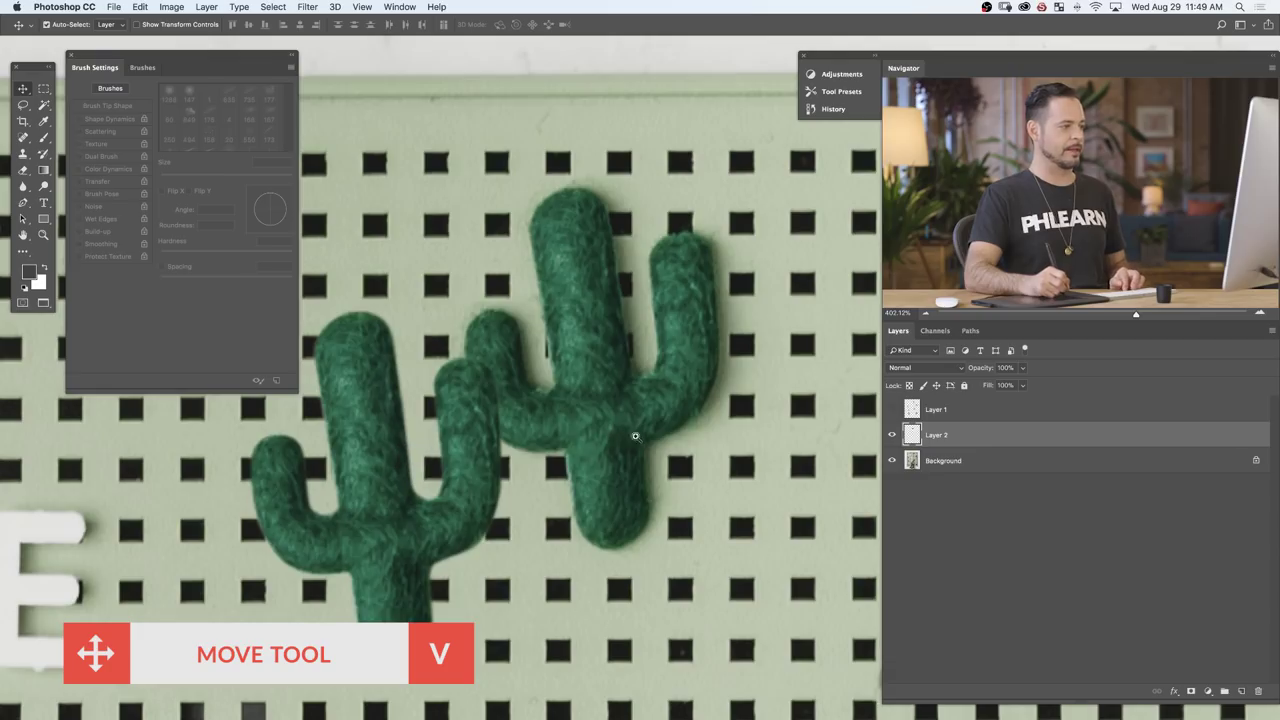
key(super+minus)
scroll(580, 458, down, 5)
drag(965, 434, 970, 428)
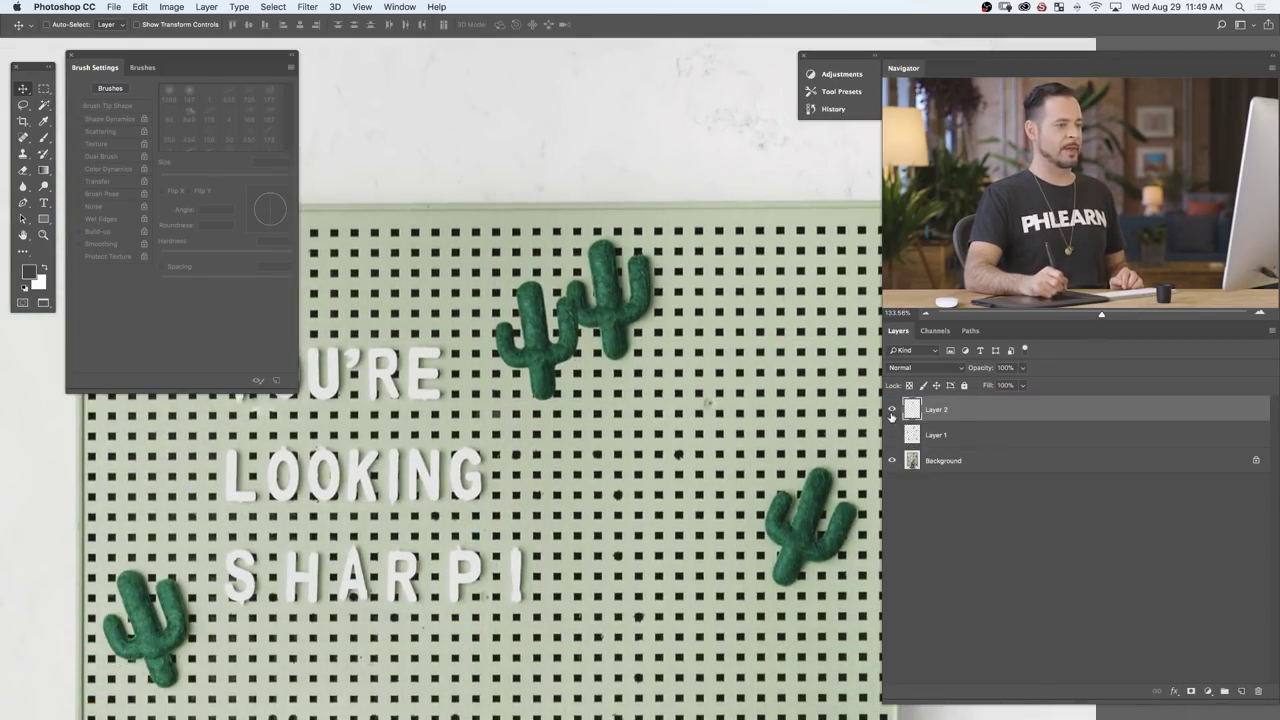
Step: Compare the board with Layer 1 and Layer 2 hidden and shown, leave both visible, and reposition the cut-out cactus on the clean board
click(892, 409)
click(892, 435)
click(892, 440)
click(892, 440)
click(892, 440)
click(892, 440)
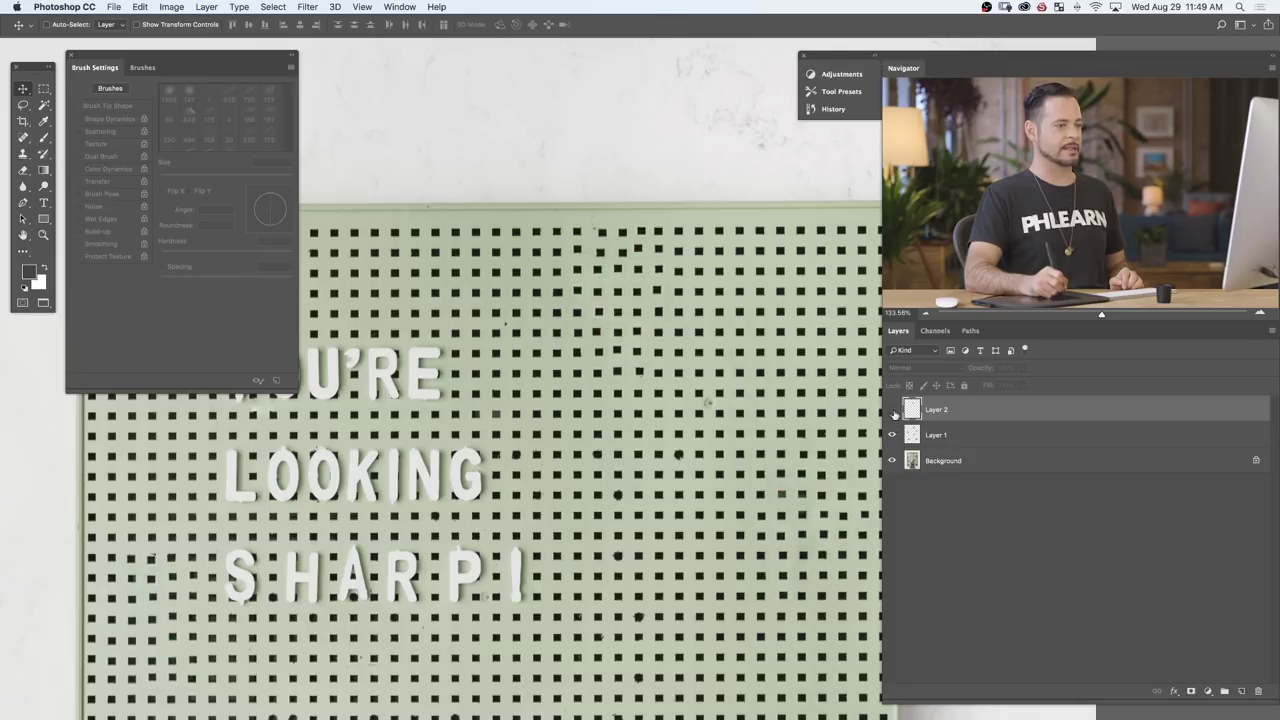
click(893, 410)
drag(592, 416, 677, 393)
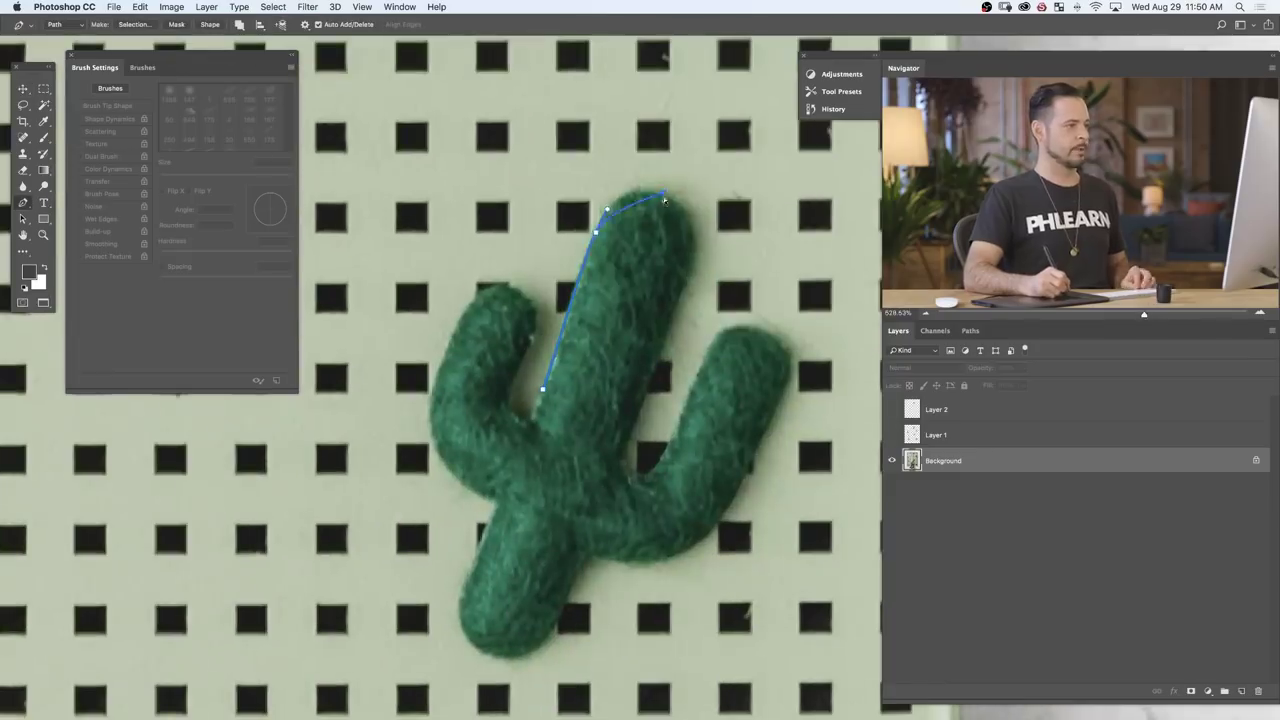
Step: Continue the Pen path around the right-leaning cactus, down its main stem, around the right arm and the base, and up the base's left side
click(689, 267)
click(631, 434)
click(759, 330)
click(714, 524)
click(582, 558)
click(486, 652)
click(492, 520)
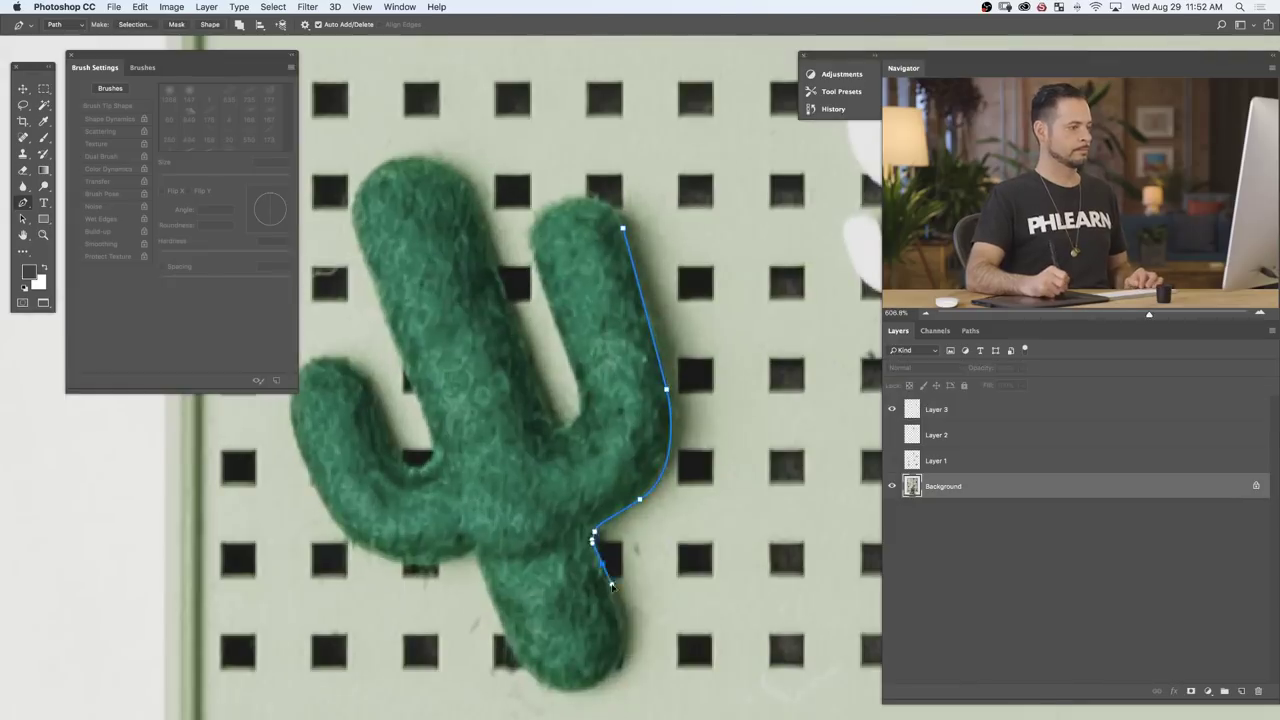
Step: Continue the Pen path around the bottom of the cactus near the board's left edge and back up to its arms
click(612, 684)
click(456, 494)
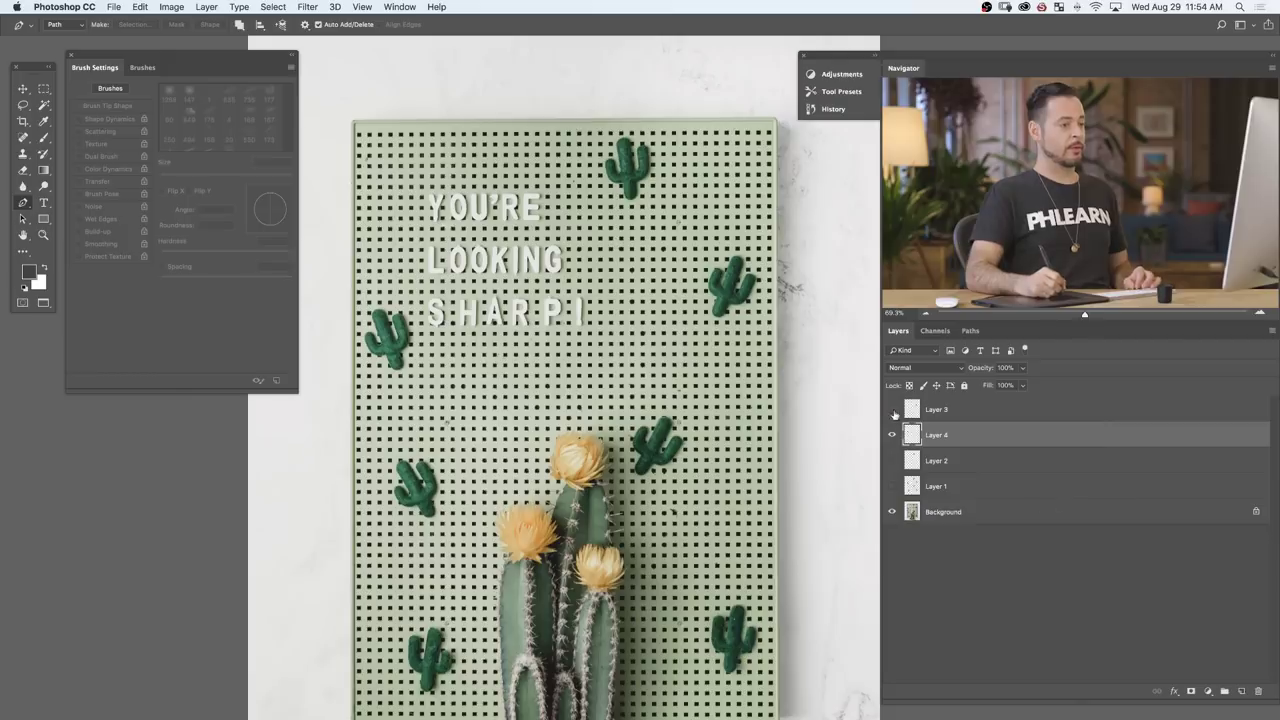
Step: Hide the cut-out cacti to check the original board, and turn on the visibility of Layers 1, 2, 4 and 3
click(892, 434)
drag(734, 528, 748, 484)
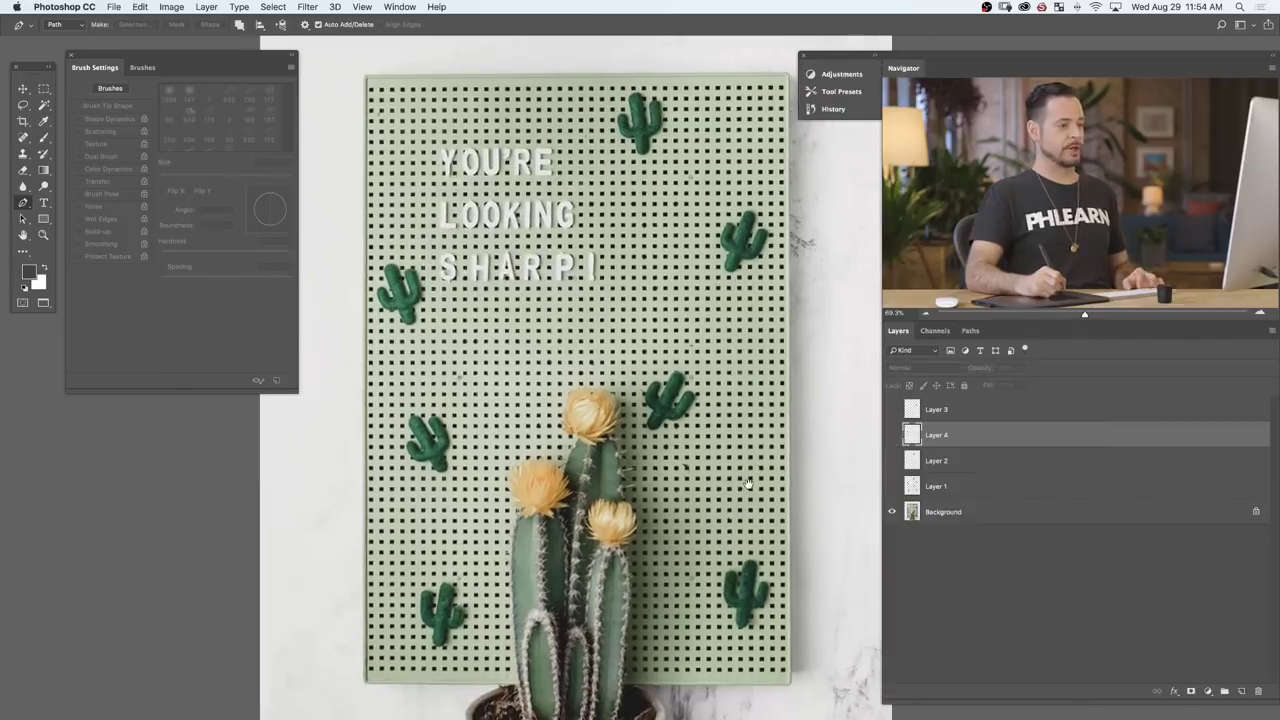
click(893, 487)
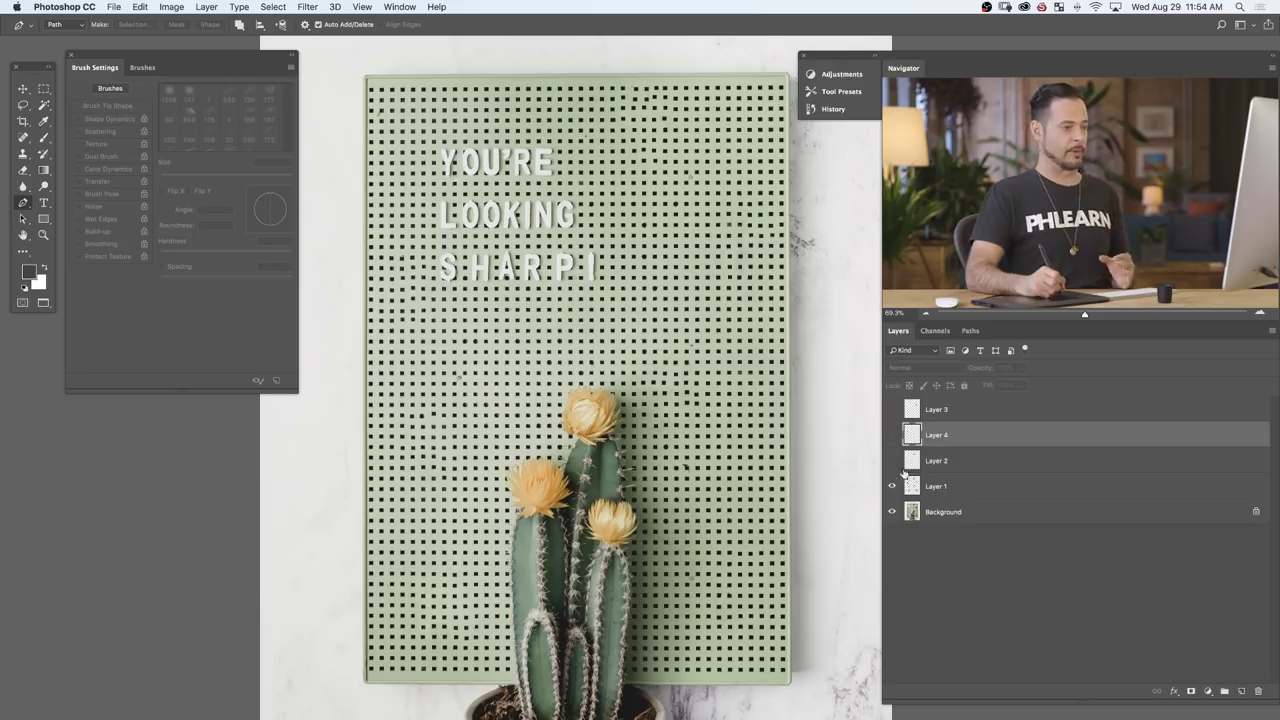
click(892, 461)
click(889, 437)
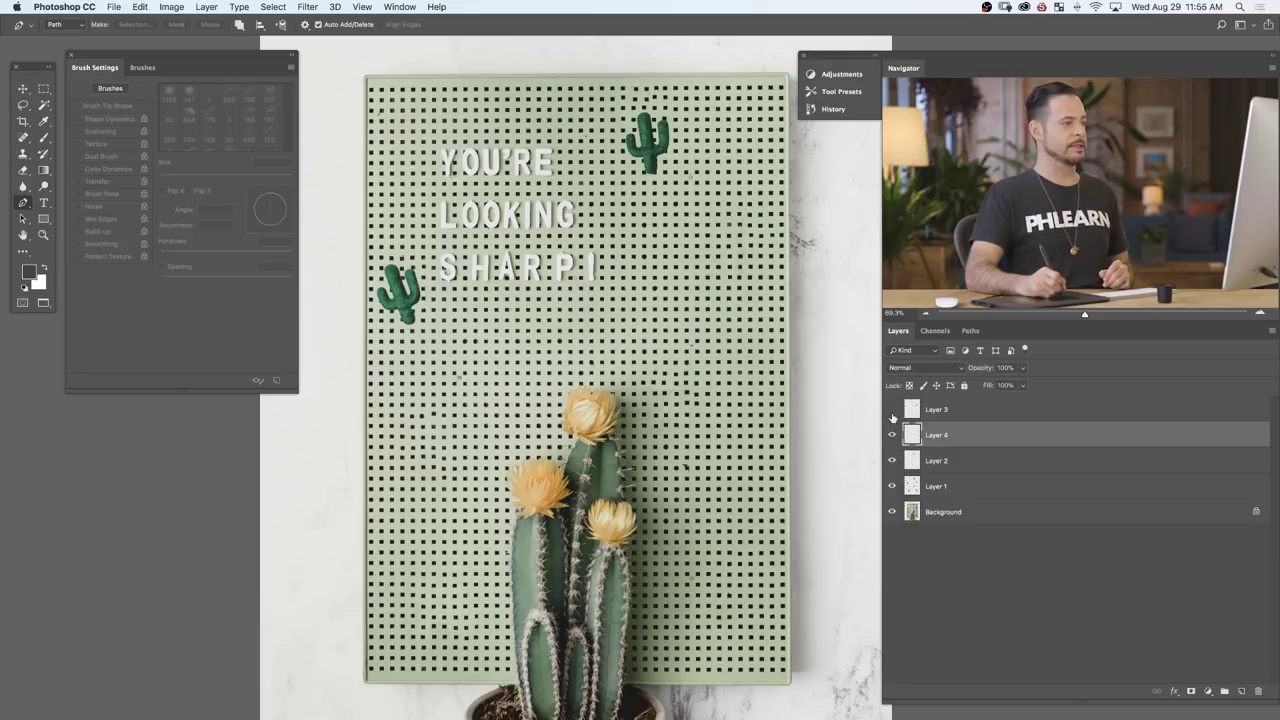
click(891, 421)
Step: Move the Layer 3 cactus inward to the lower right of the lettering, and the Layer 4 cactus below the word SHARP!
click(924, 414)
key(v)
drag(638, 367, 580, 414)
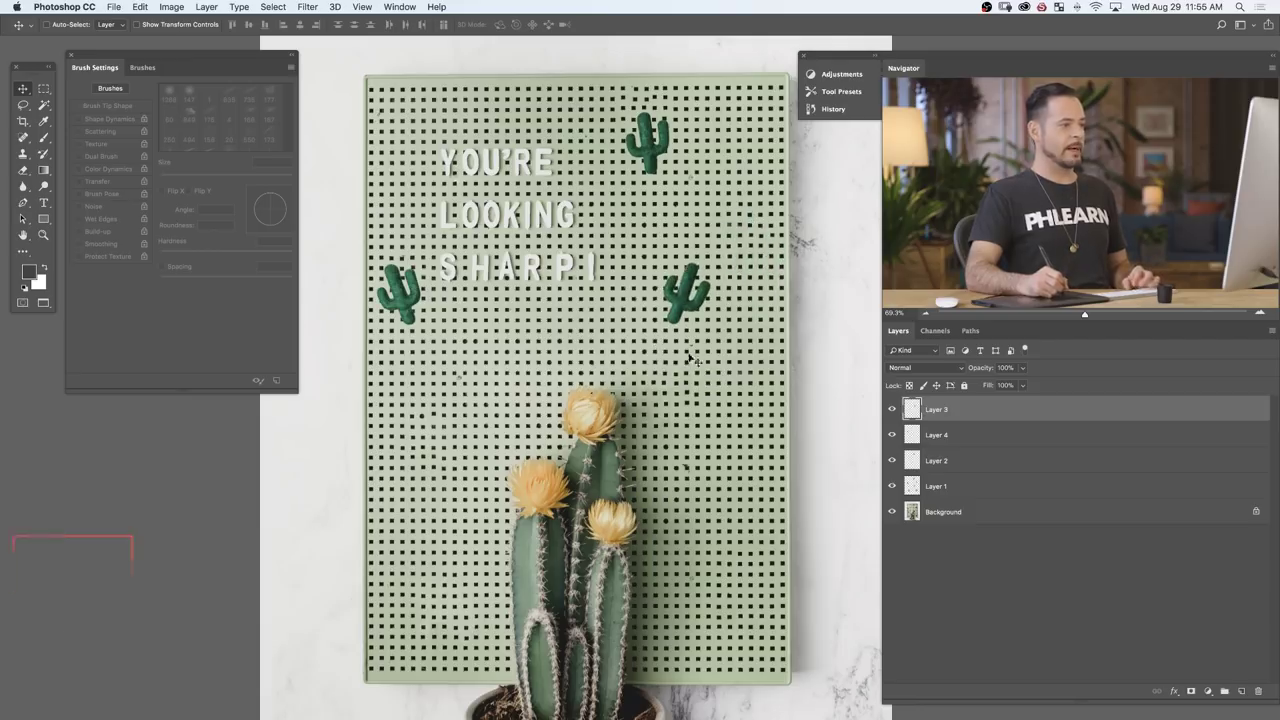
click(930, 436)
drag(415, 292, 645, 387)
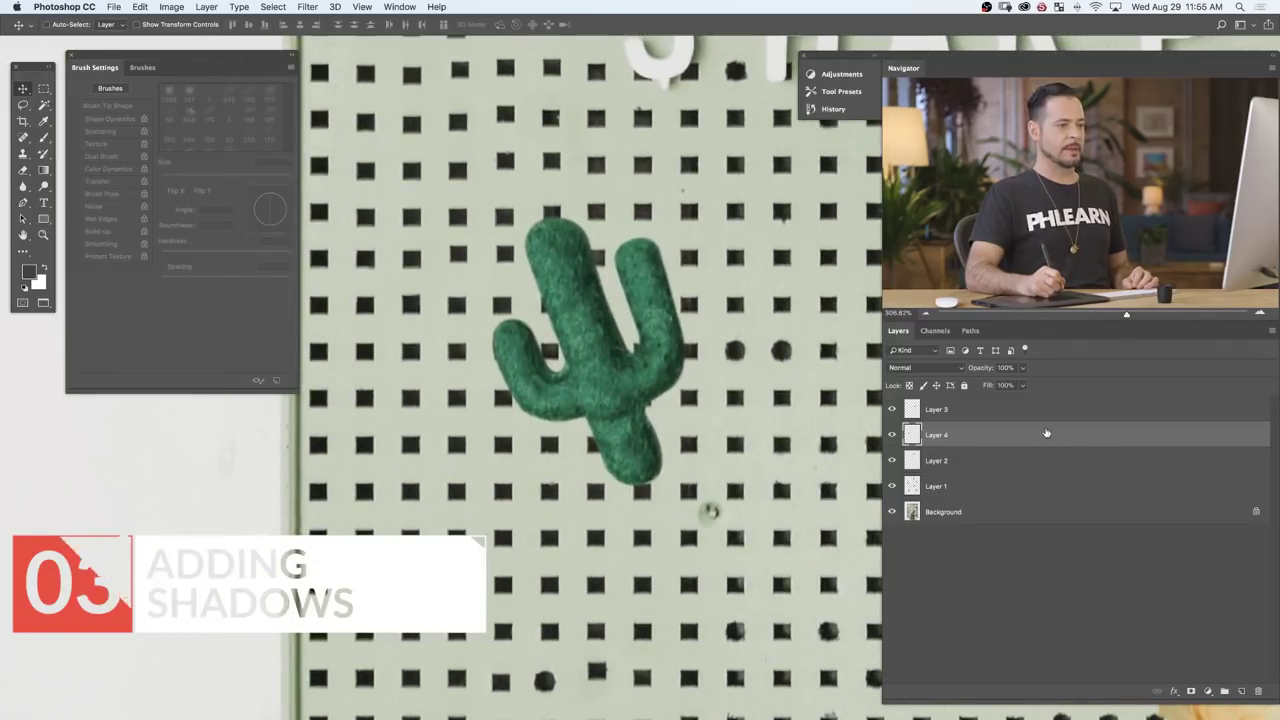
Step: Add a Drop Shadow effect to the Layer 4 cactus and compare it with the shadows of the board's letters
double_click(1043, 435)
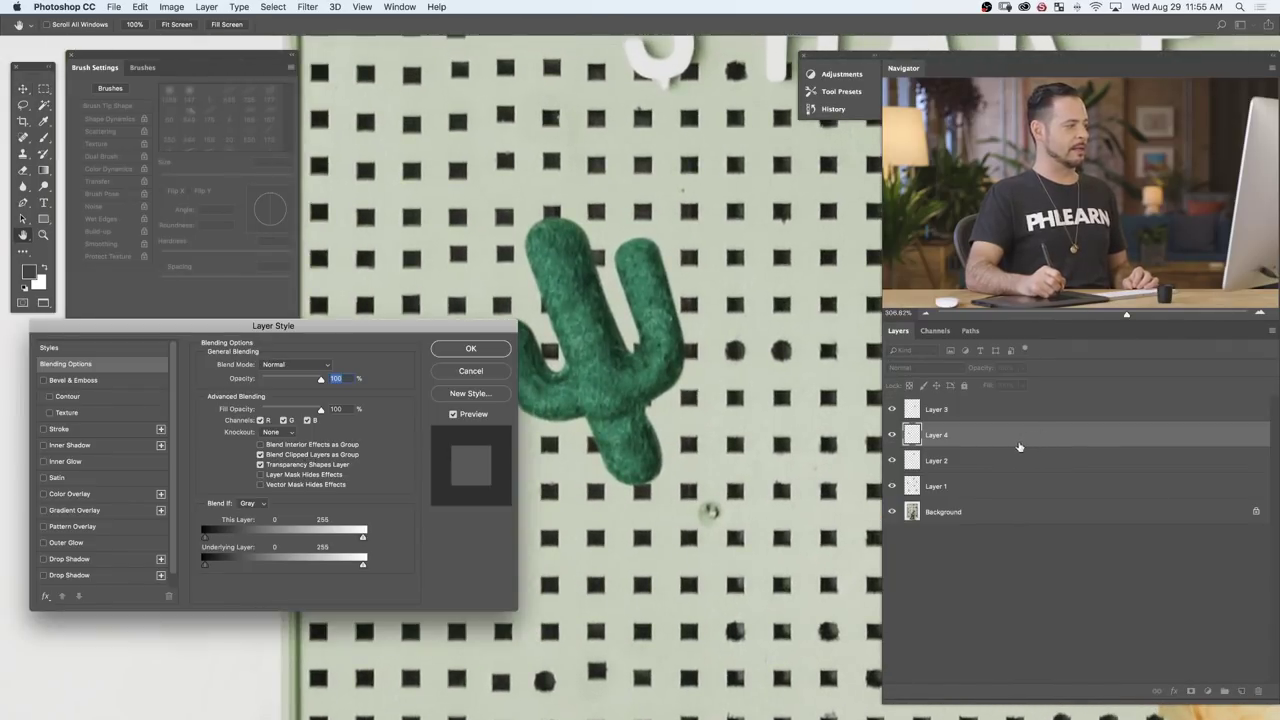
click(43, 559)
click(67, 560)
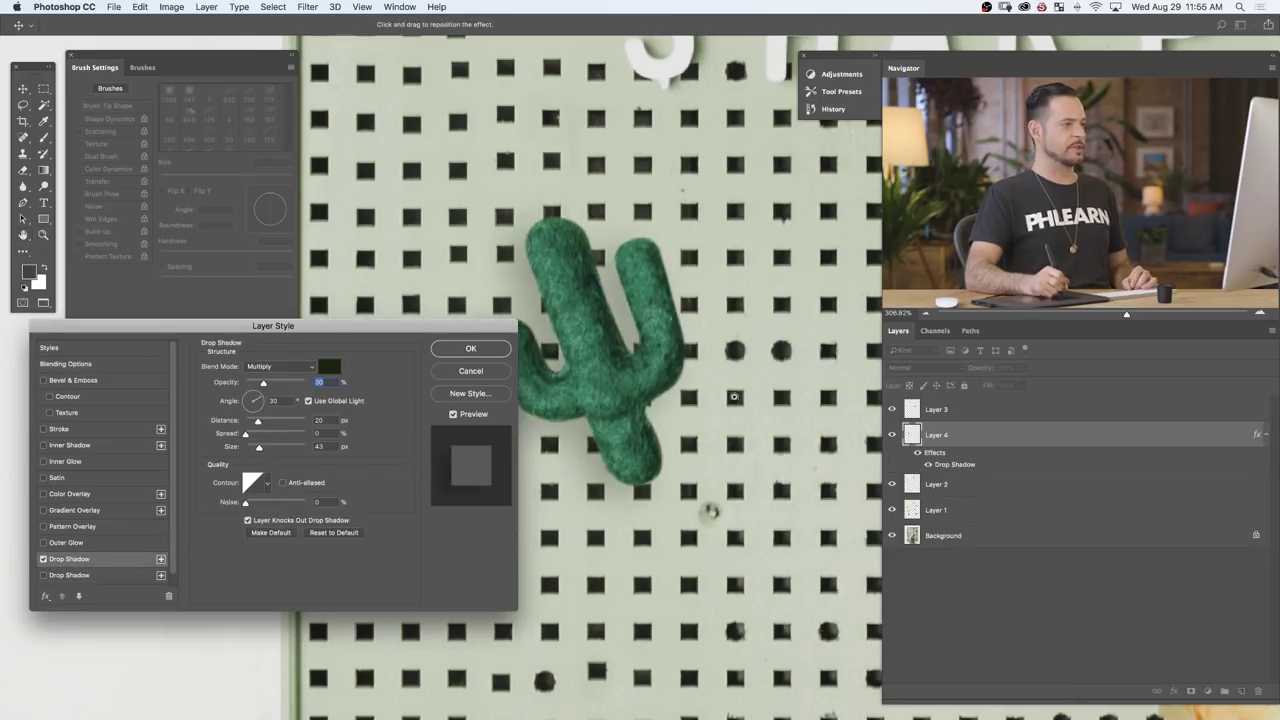
scroll(687, 384, down, 5)
scroll(700, 250, up, 4)
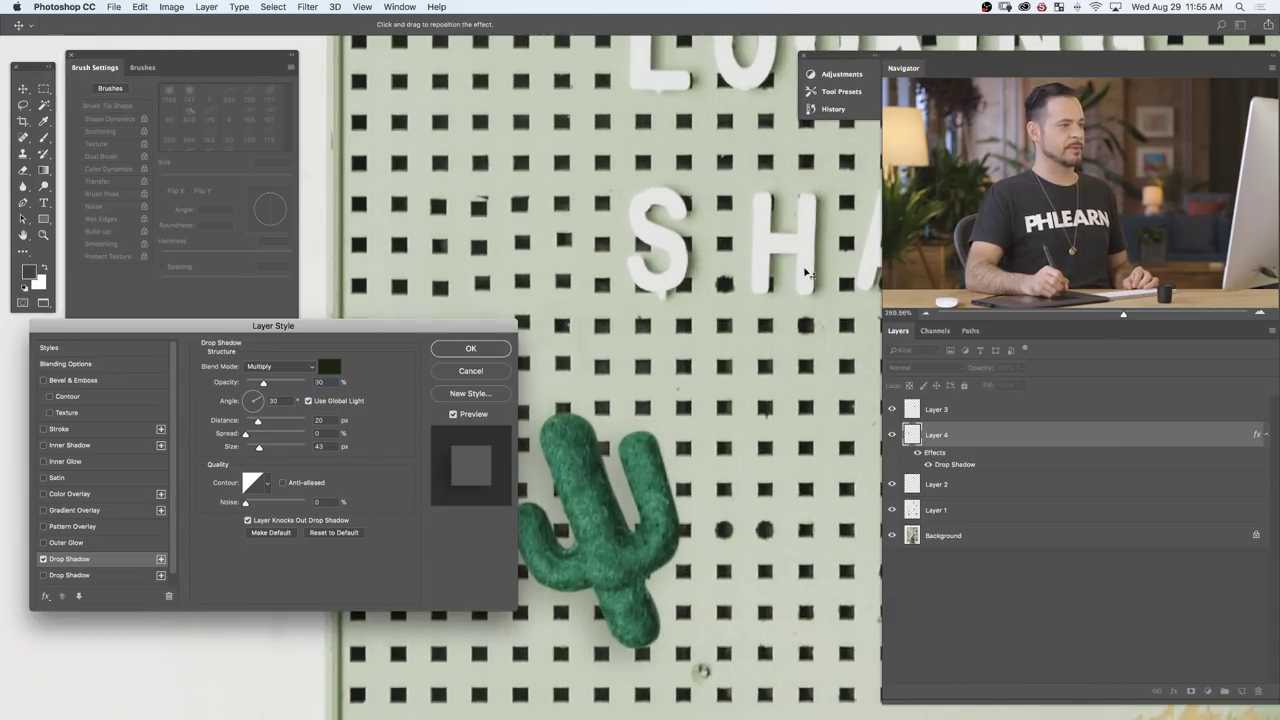
Step: Set the drop shadow to a 157° angle, 56% opacity and 4 px distance, and reduce its size for a tight contact shadow
drag(252, 403, 298, 383)
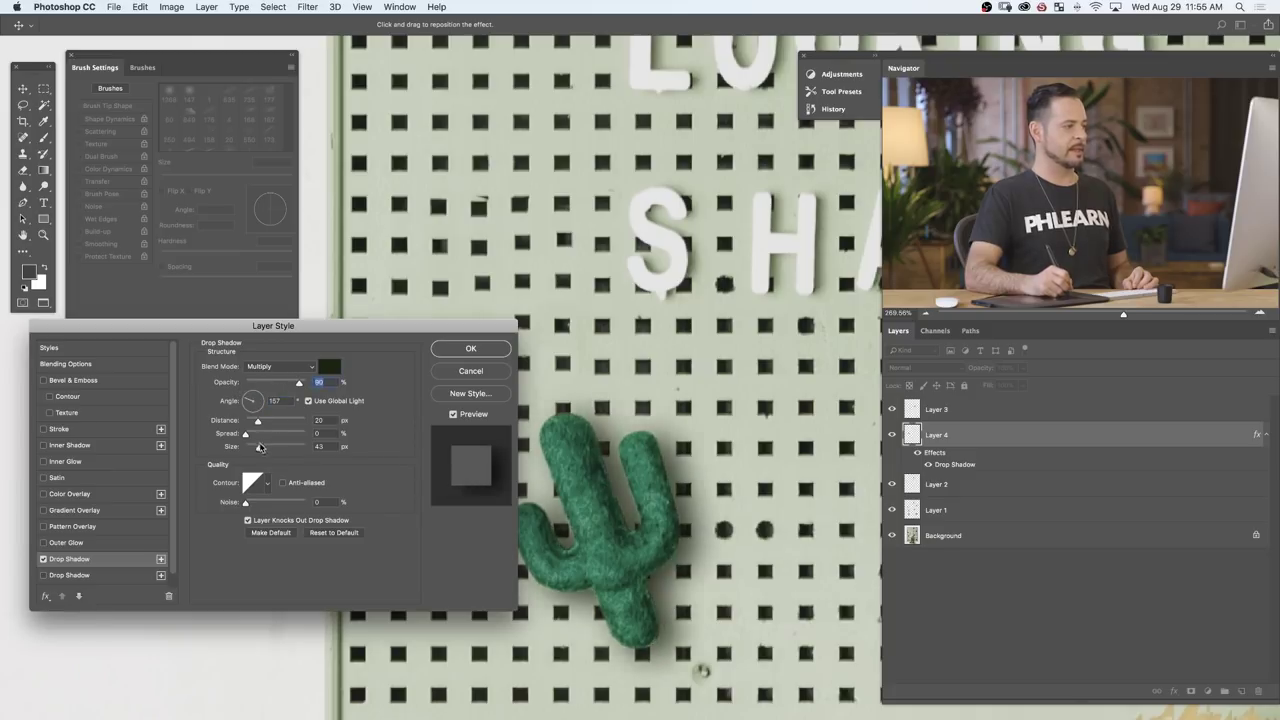
mouse_move(262, 448)
mouse_down()
mouse_move(251, 447)
mouse_move(255, 421)
mouse_move(251, 448)
mouse_up()
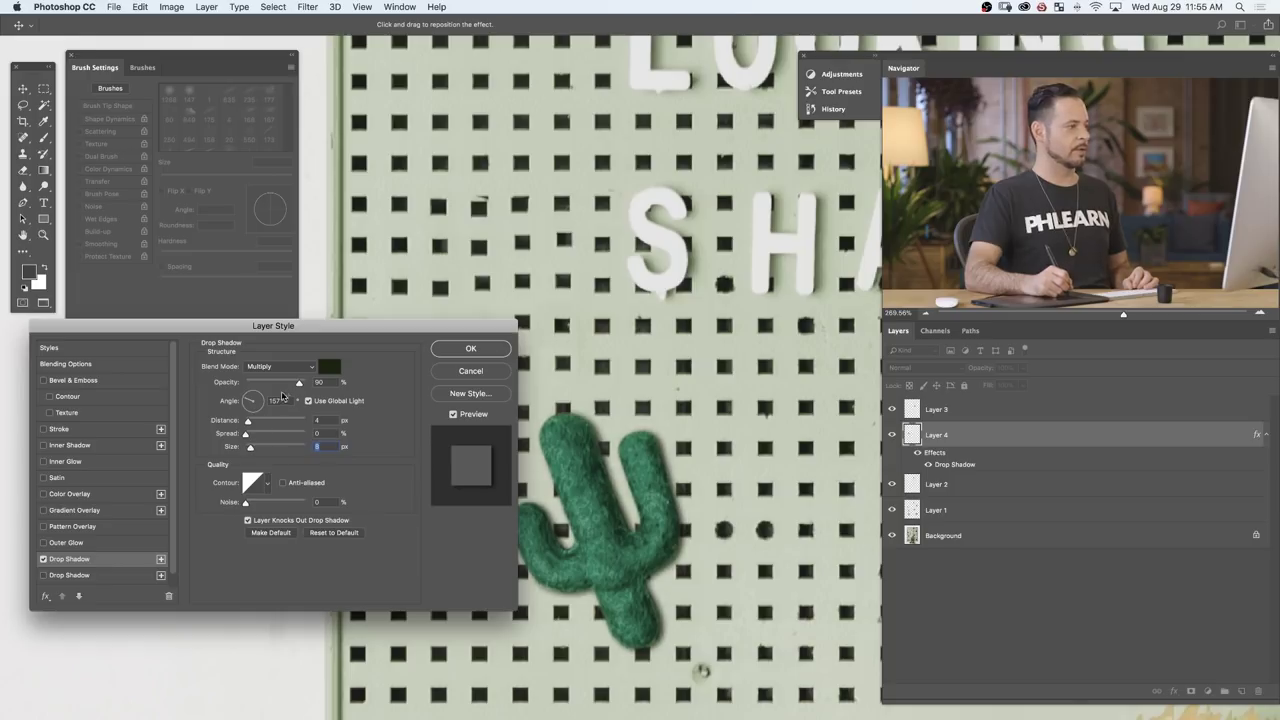
drag(297, 385, 279, 385)
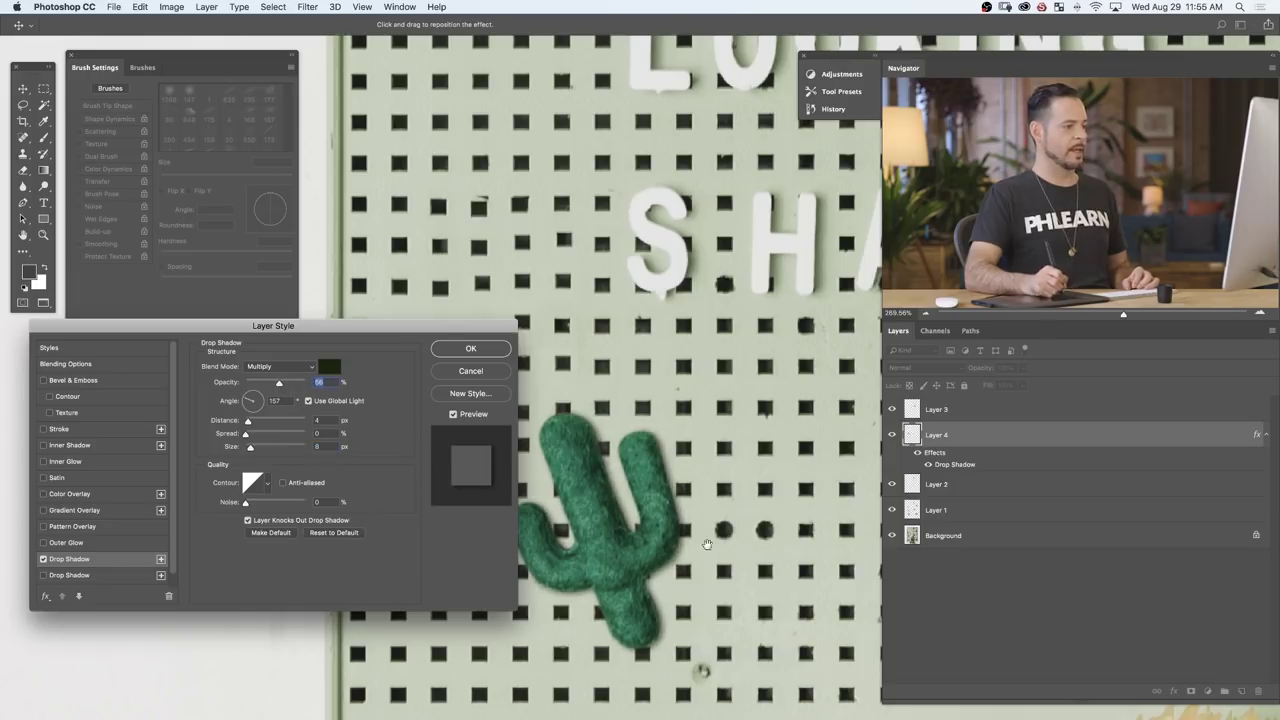
drag(700, 540, 754, 434)
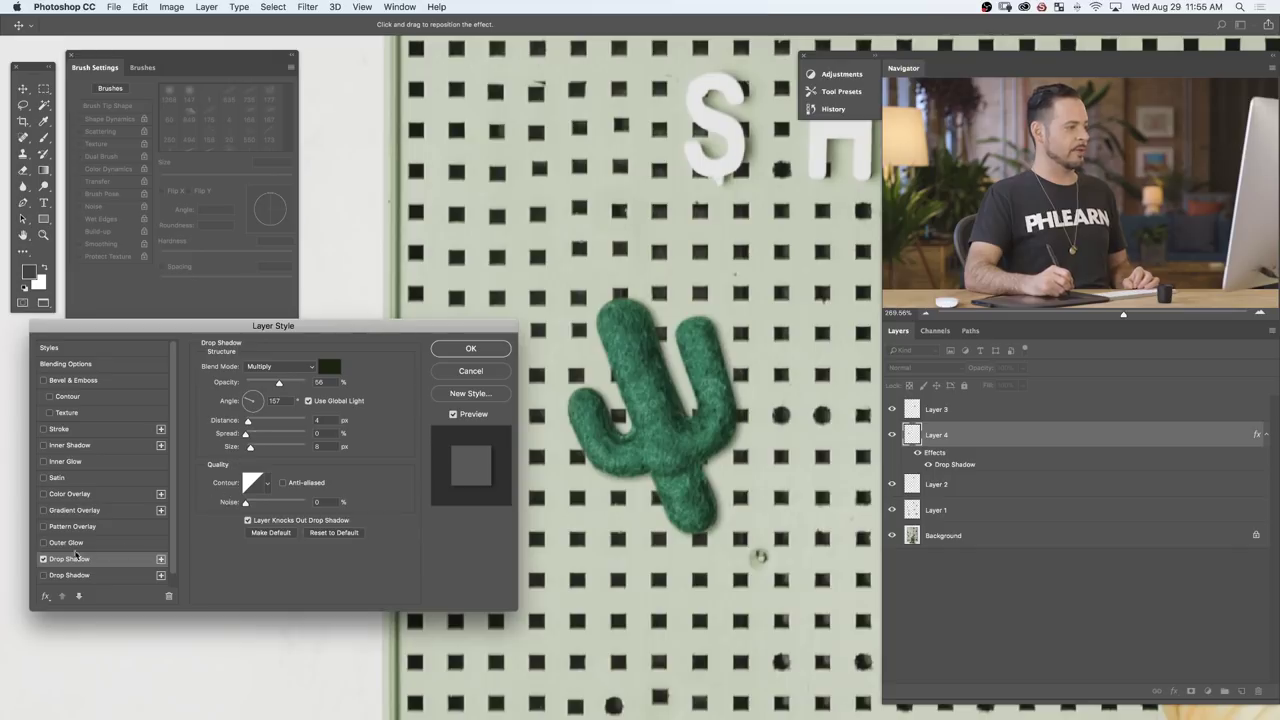
Step: Switch the drop shadow off and on to compare the cactus with and without it
click(42, 560)
click(43, 559)
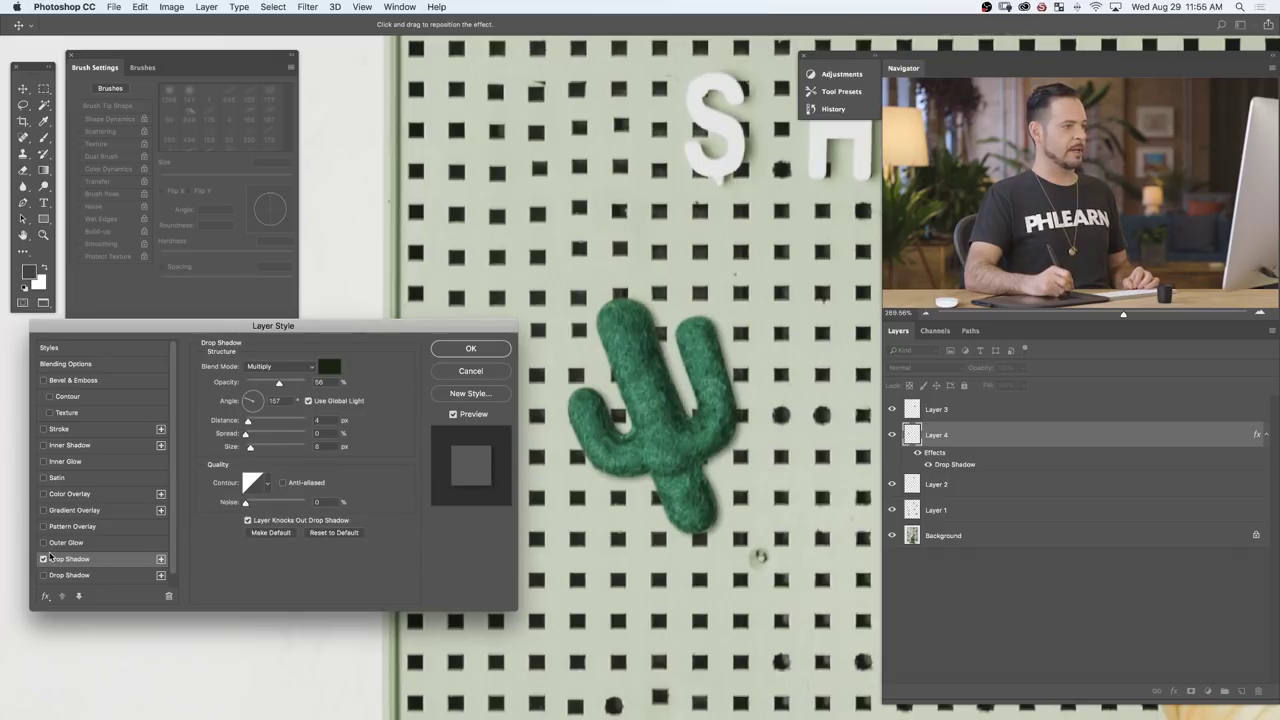
click(43, 560)
click(45, 559)
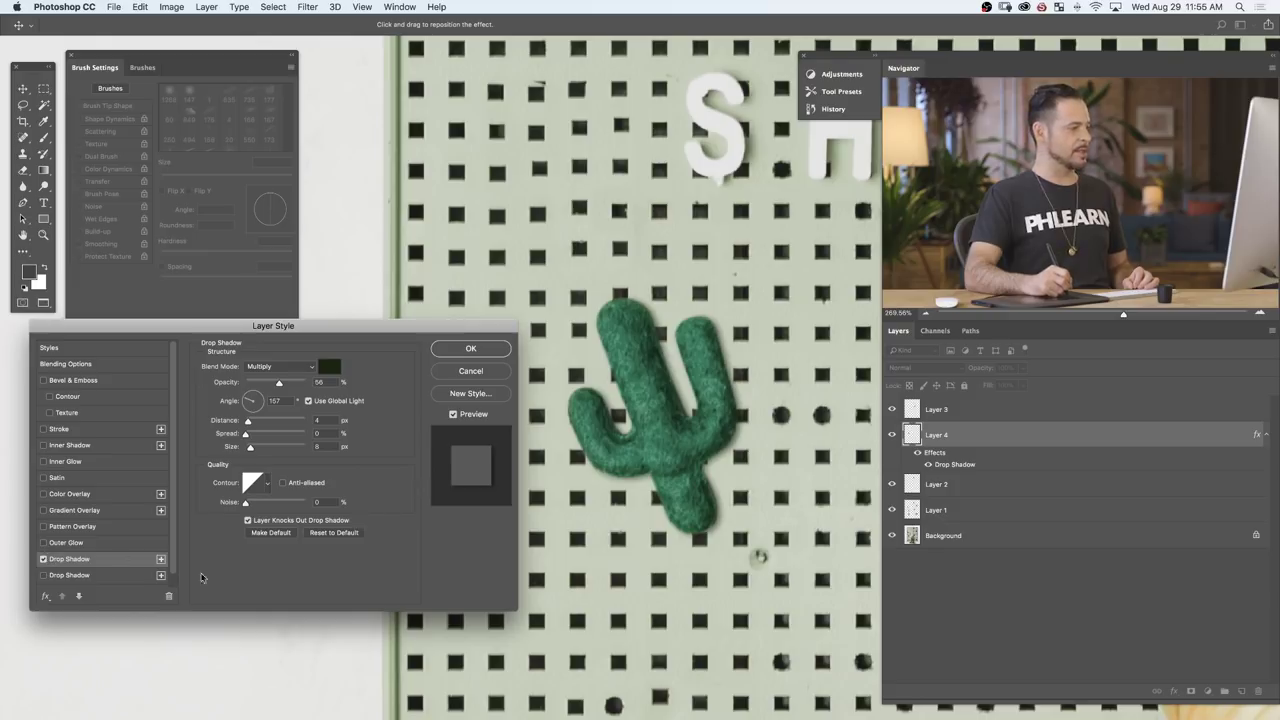
Step: Add a second drop shadow to Layer 4 with 18% opacity, 17 px distance and 27 px size
click(161, 559)
click(118, 577)
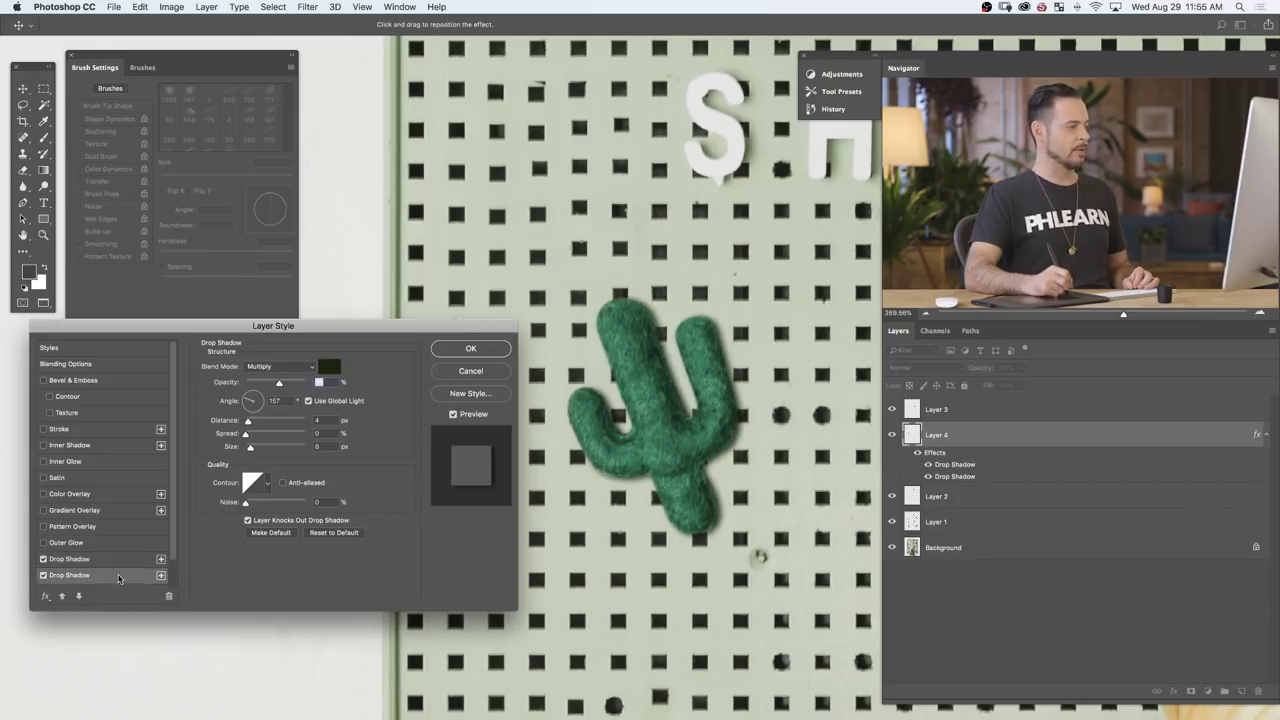
drag(252, 450, 255, 384)
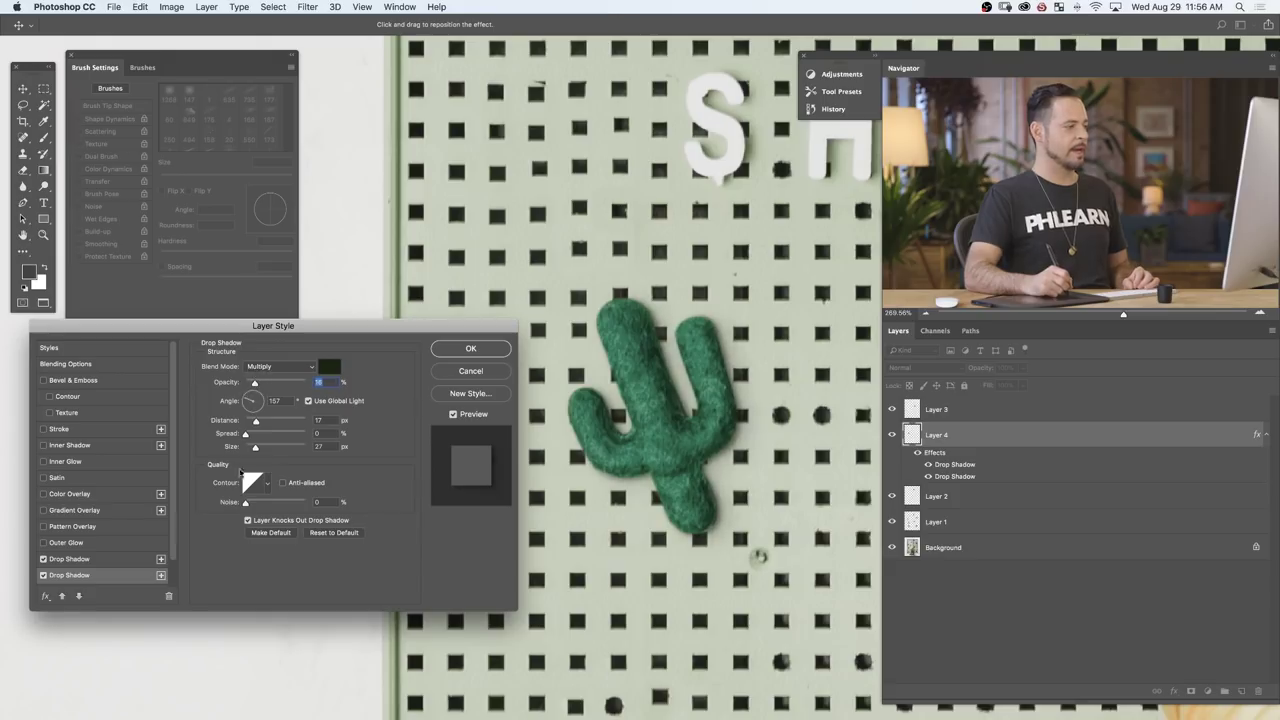
Step: Compare the cactus with and without the second drop shadow, and apply the layer style with both shadows enabled
click(44, 575)
click(44, 575)
click(44, 575)
click(44, 575)
click(44, 575)
click(44, 575)
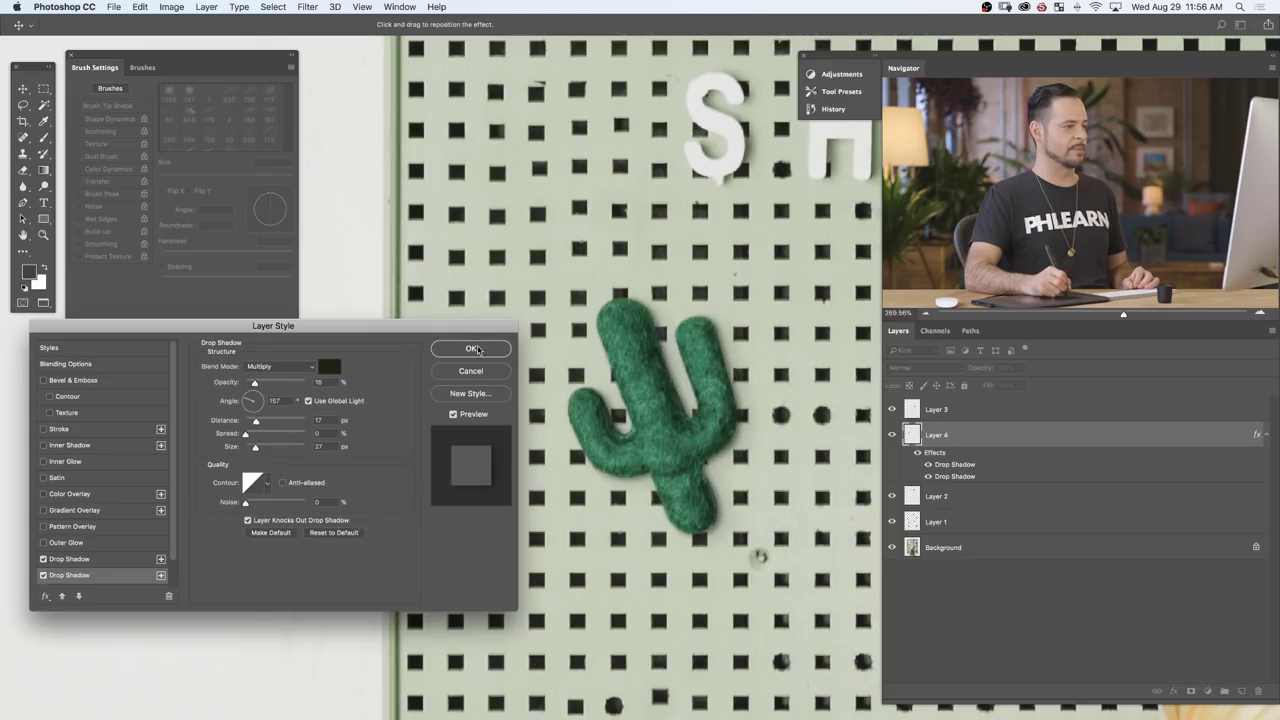
click(477, 349)
Step: Switch all of Layer 4's effects off and on to judge the shadows against the whole board
key(super+0)
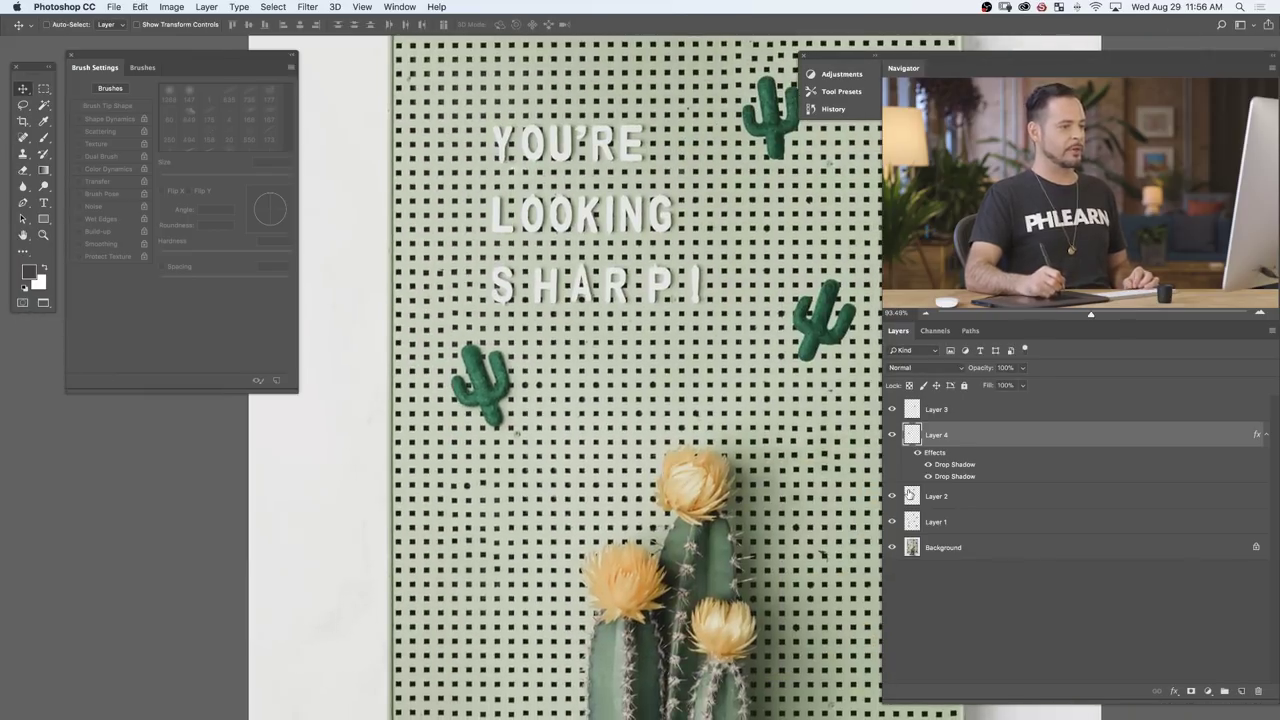
click(919, 454)
click(917, 454)
click(917, 454)
click(917, 454)
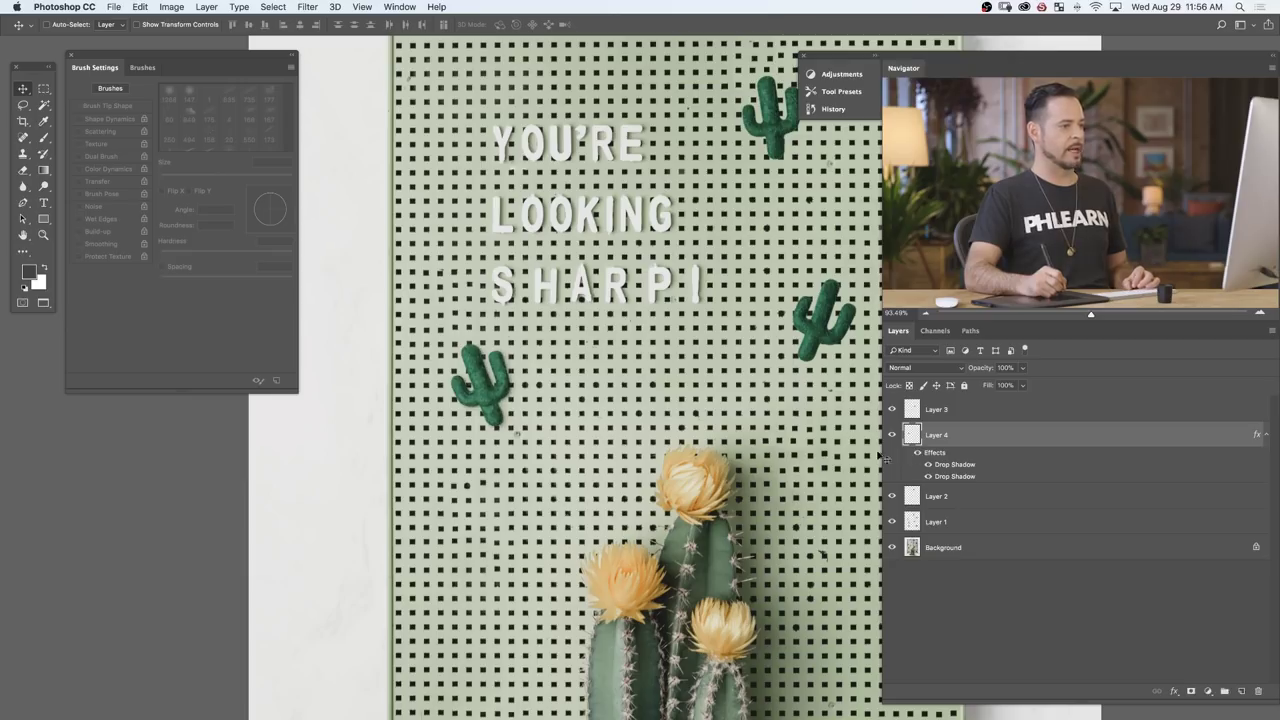
Step: Copy Layer 4's drop shadow effects onto Layer 3 and Layer 2
scroll(880, 458, right, 3)
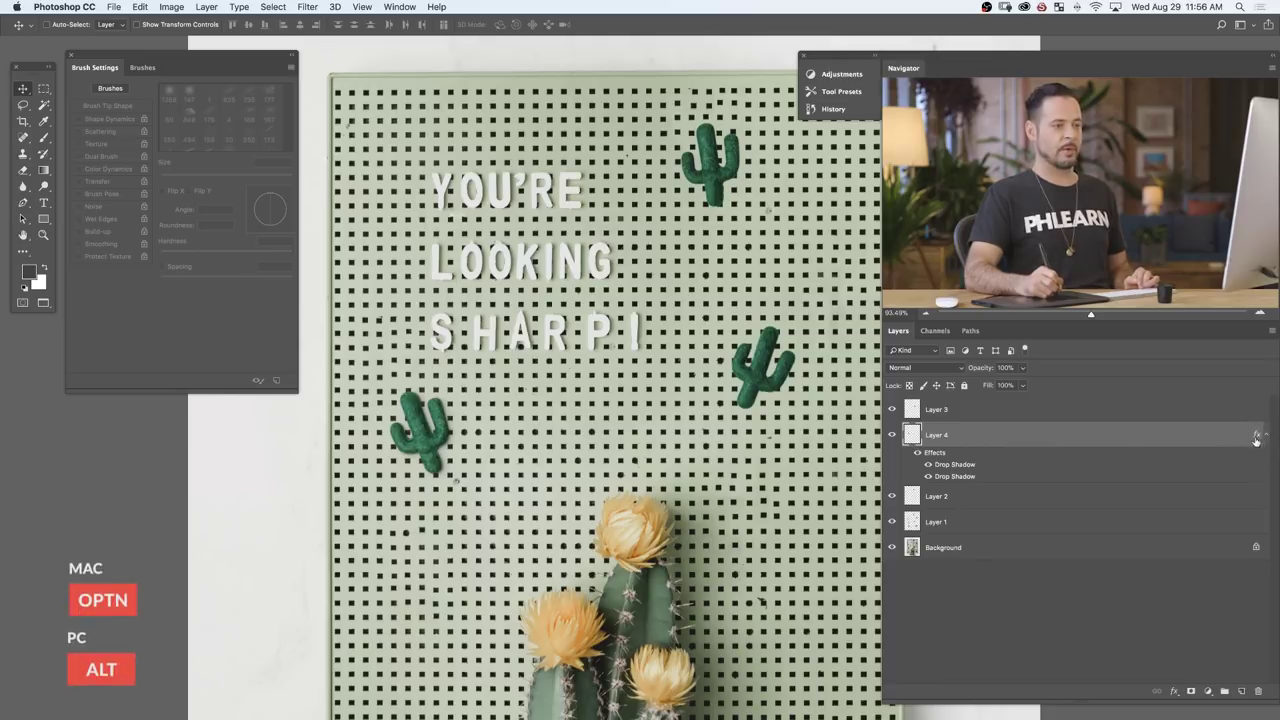
drag(1256, 437, 1228, 410)
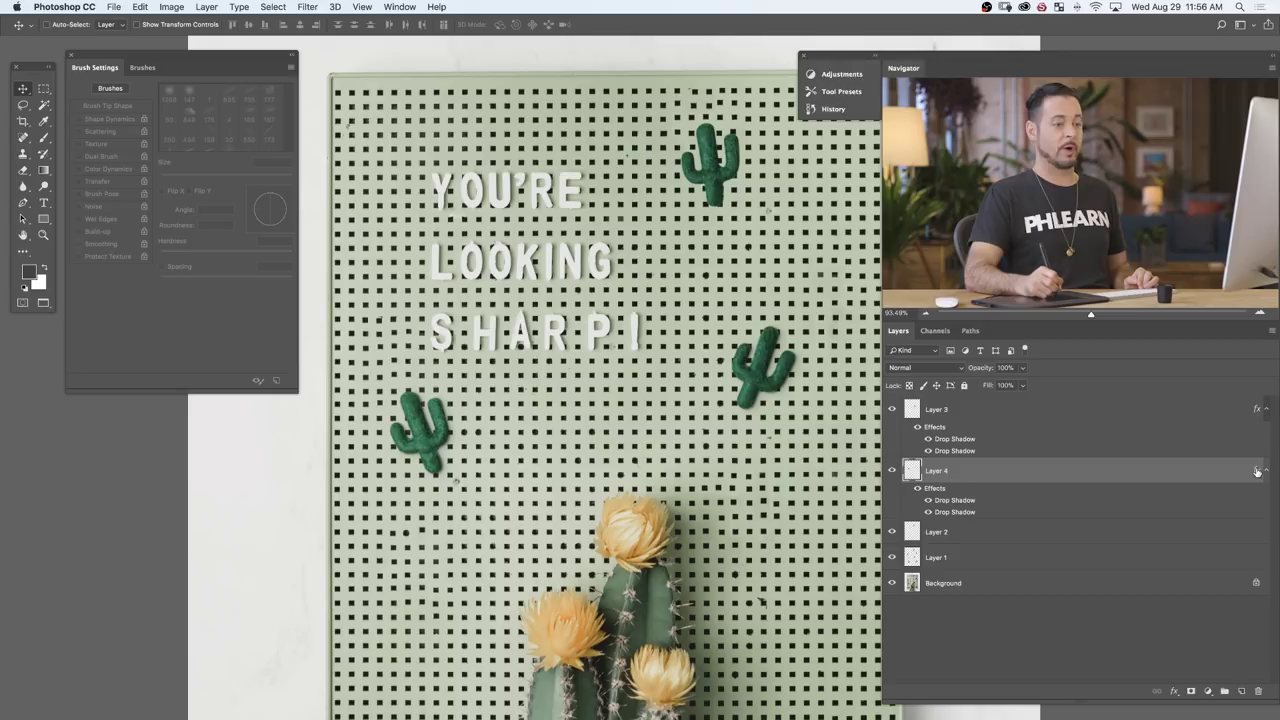
drag(1256, 472, 1251, 537)
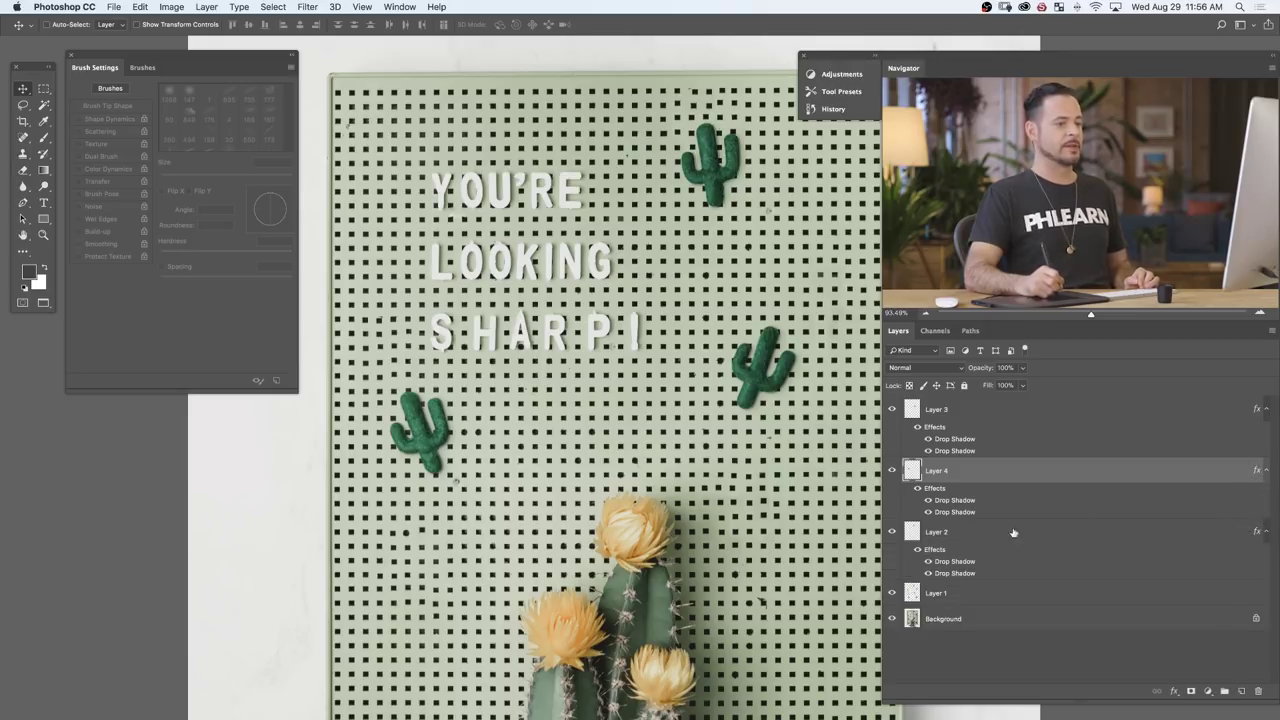
Step: Collapse the effects lists of Layers 2, 4 and 3, and hide Layer 3
click(1265, 532)
click(1266, 470)
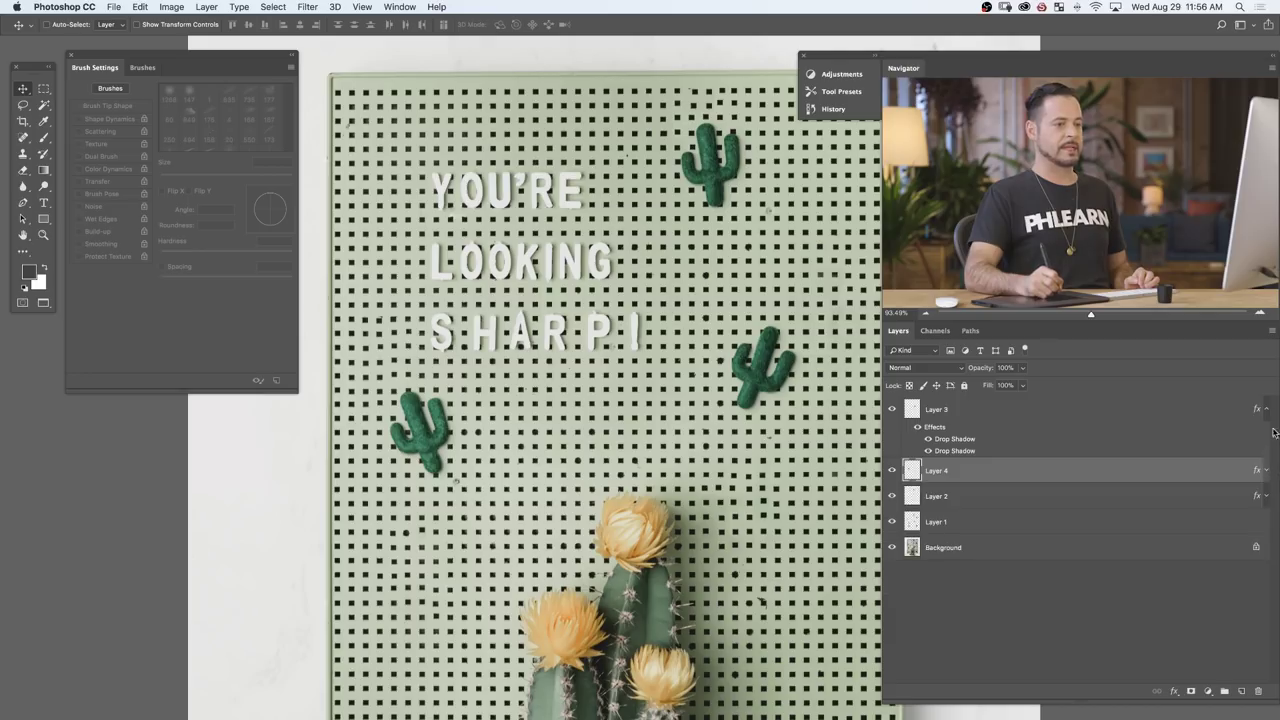
click(1267, 412)
click(891, 409)
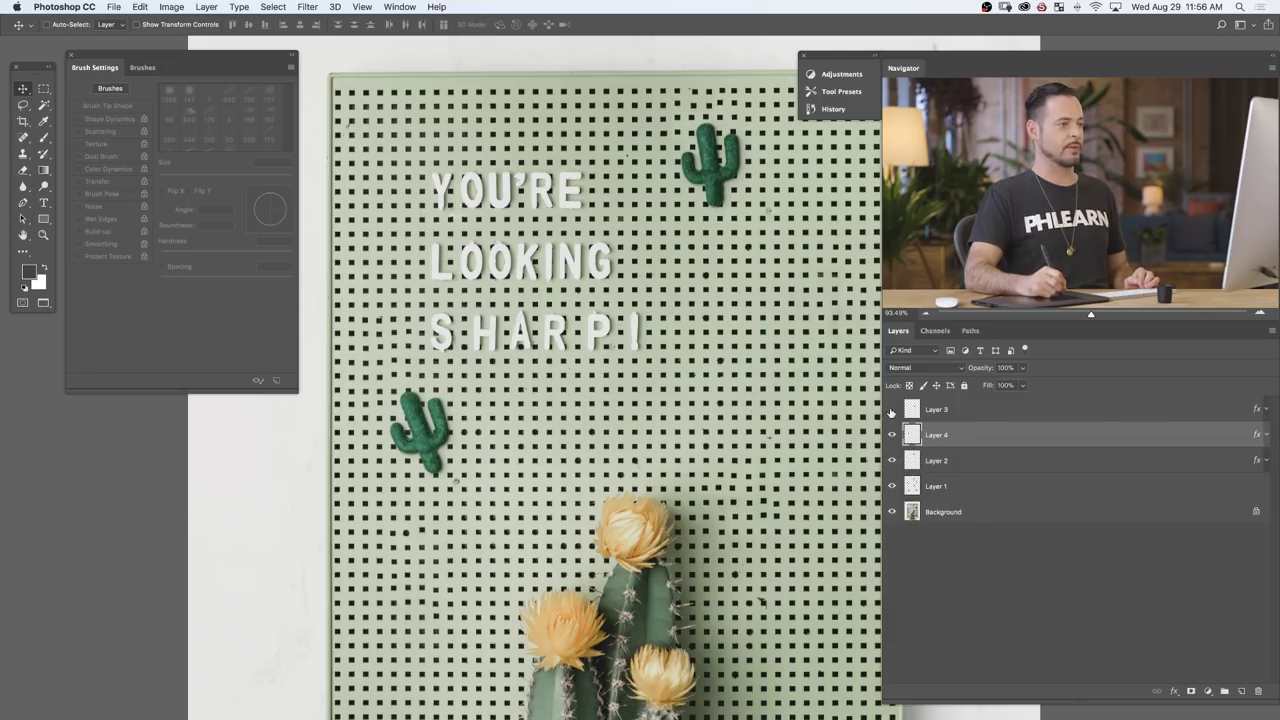
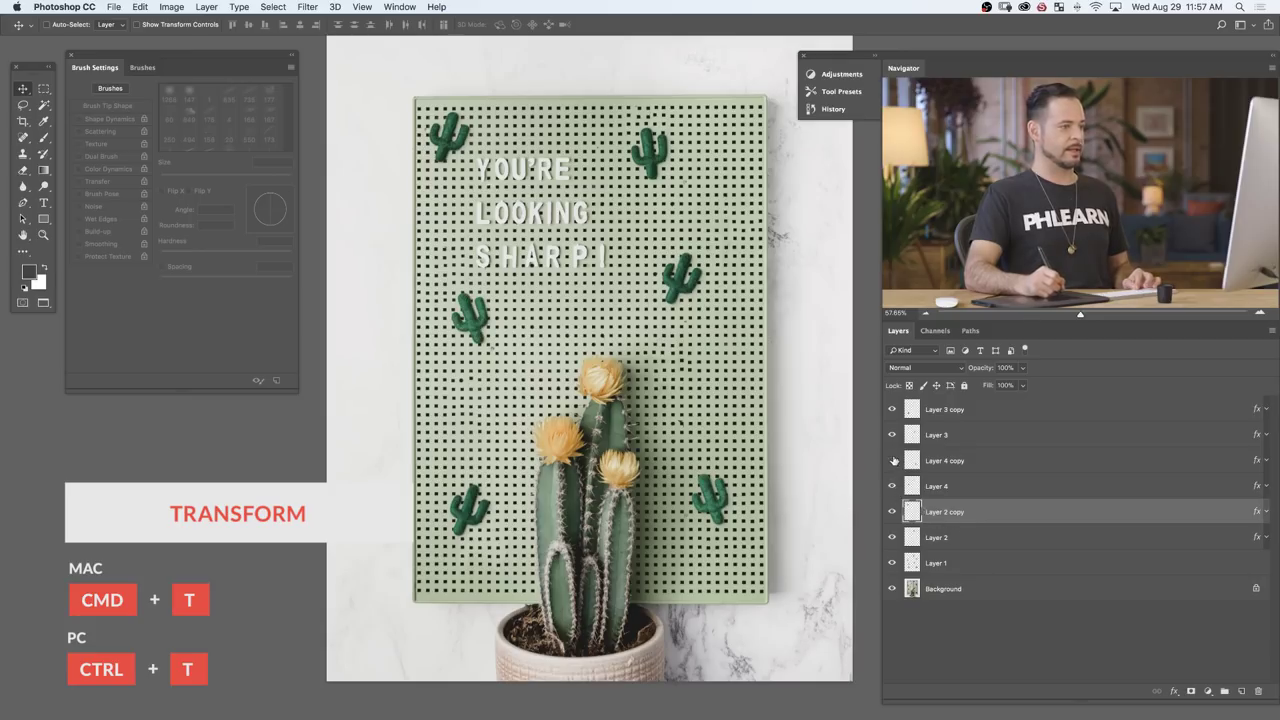
Step: Rotate the Layer 4 copy cactus at the board's lower right clockwise so that it leans right
click(935, 462)
key(super+t)
drag(786, 531, 768, 572)
key(Return)
Step: Rotate the Layer 3 copy cactus at the board's lower left counterclockwise so that it stands nearly upright
click(952, 411)
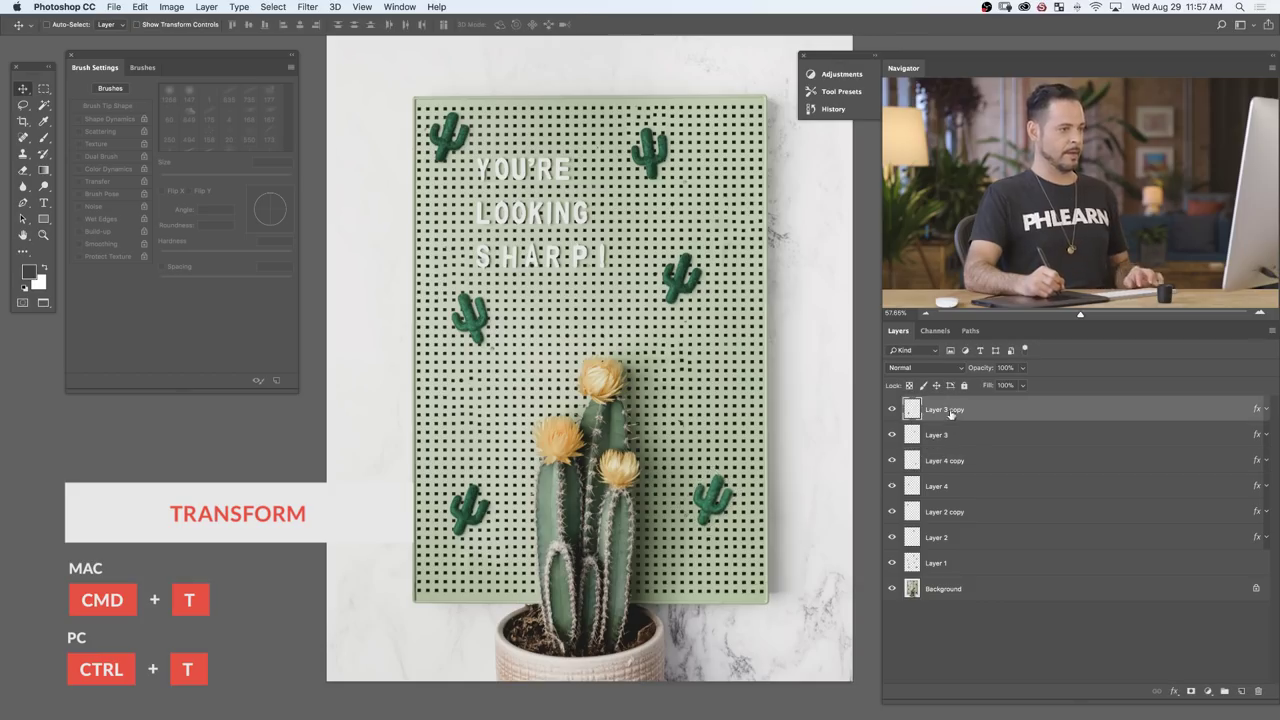
key(super+t)
drag(780, 455, 718, 398)
key(Return)
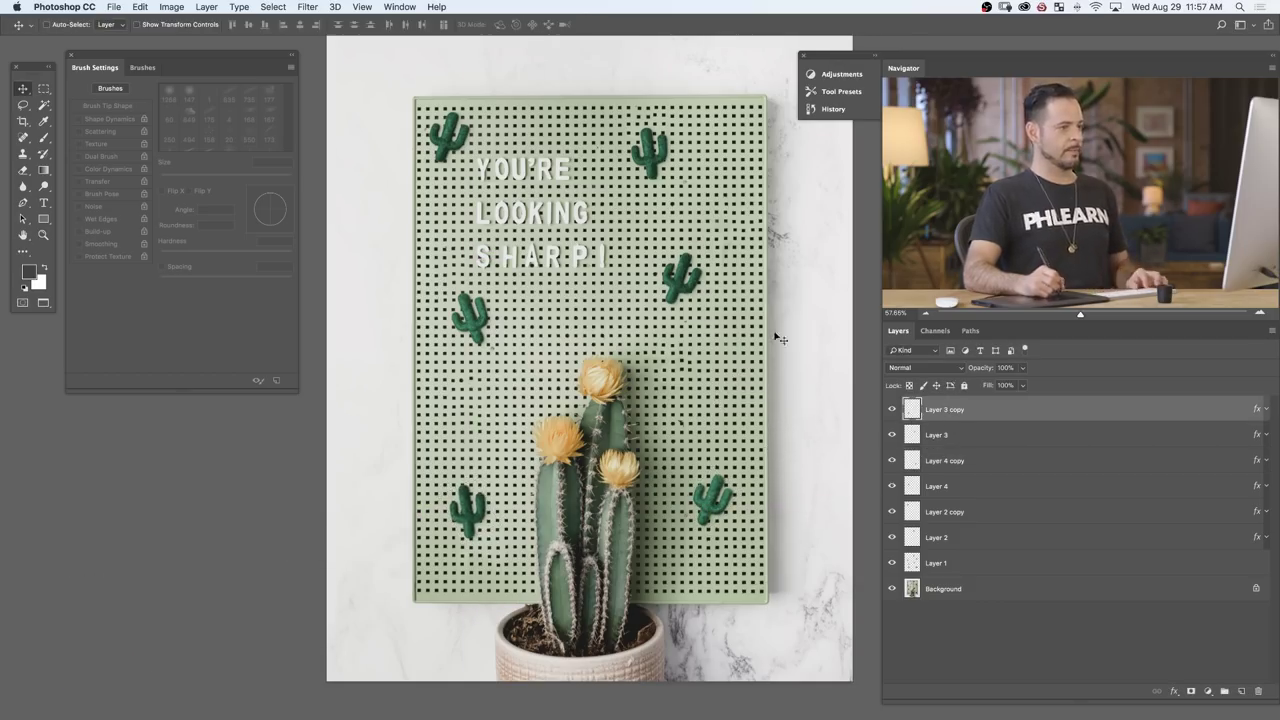
Step: Move the Layer 3 cactus down the board's right side, and move the Layer 2 cactus to the right of the lettering, rotated counterclockwise
drag(680, 278, 708, 350)
drag(648, 160, 690, 242)
key(super+t)
drag(765, 228, 758, 194)
key(Return)
Step: Move the top-left cactus to the board's upper-right corner and the middle-left cactus slightly down and right, and select the Layer 2 cactus
drag(452, 155, 637, 160)
drag(460, 340, 477, 379)
click(468, 512)
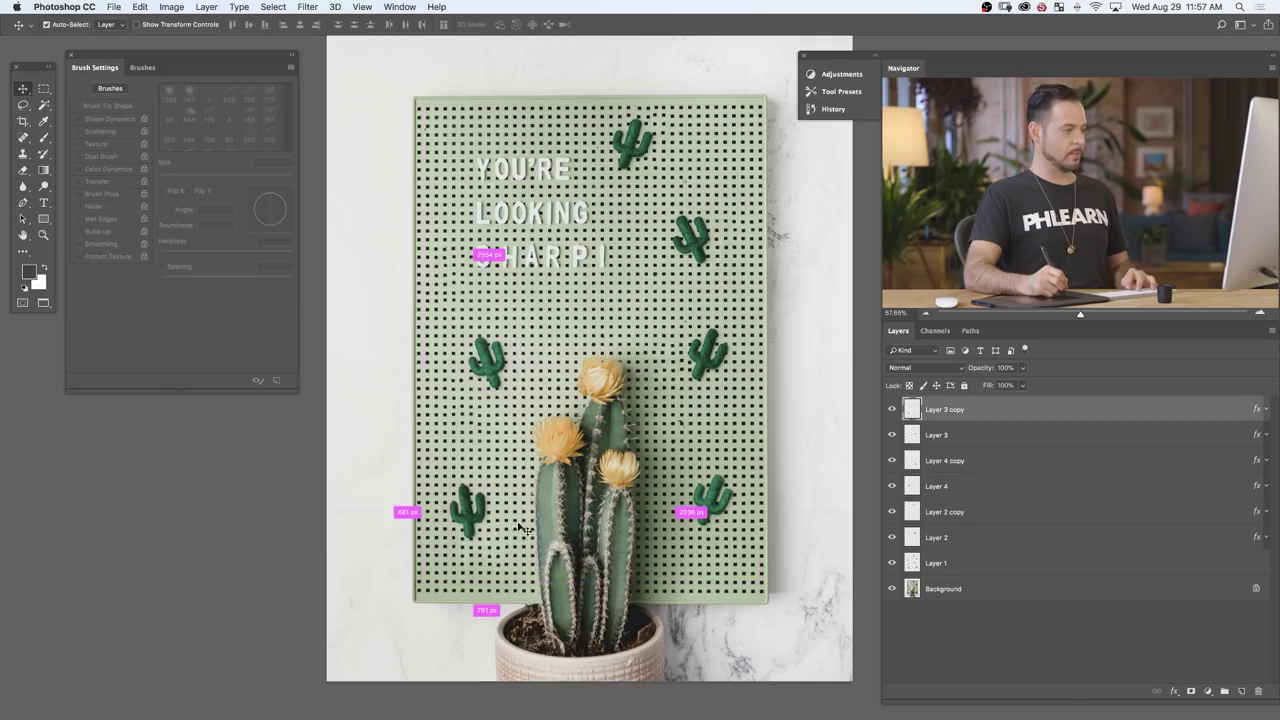
drag(617, 190, 694, 198)
click(705, 255)
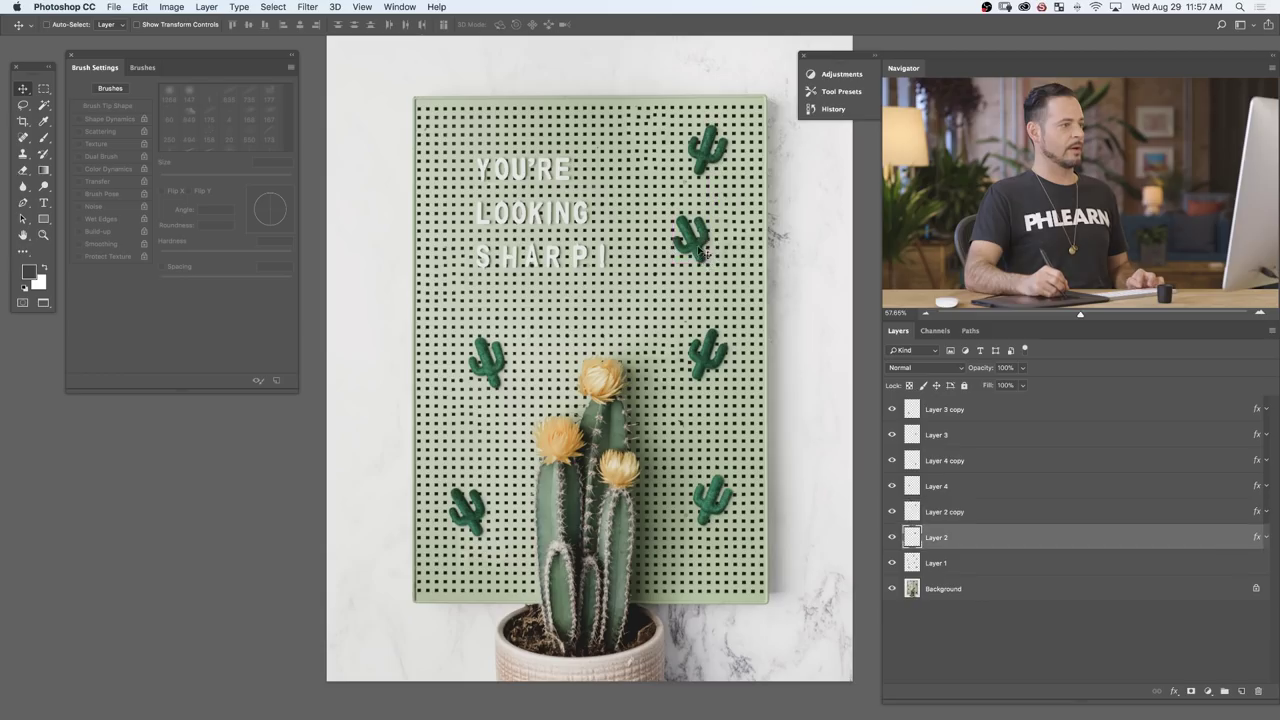
Step: Duplicate the Layer 2 cactus into the board's upper-left corner, rotate the copy clockwise, and reposition the original closer to the lettering
drag(705, 255, 457, 135)
key(ctrl+t)
drag(518, 213, 462, 266)
key(Return)
drag(528, 320, 535, 315)
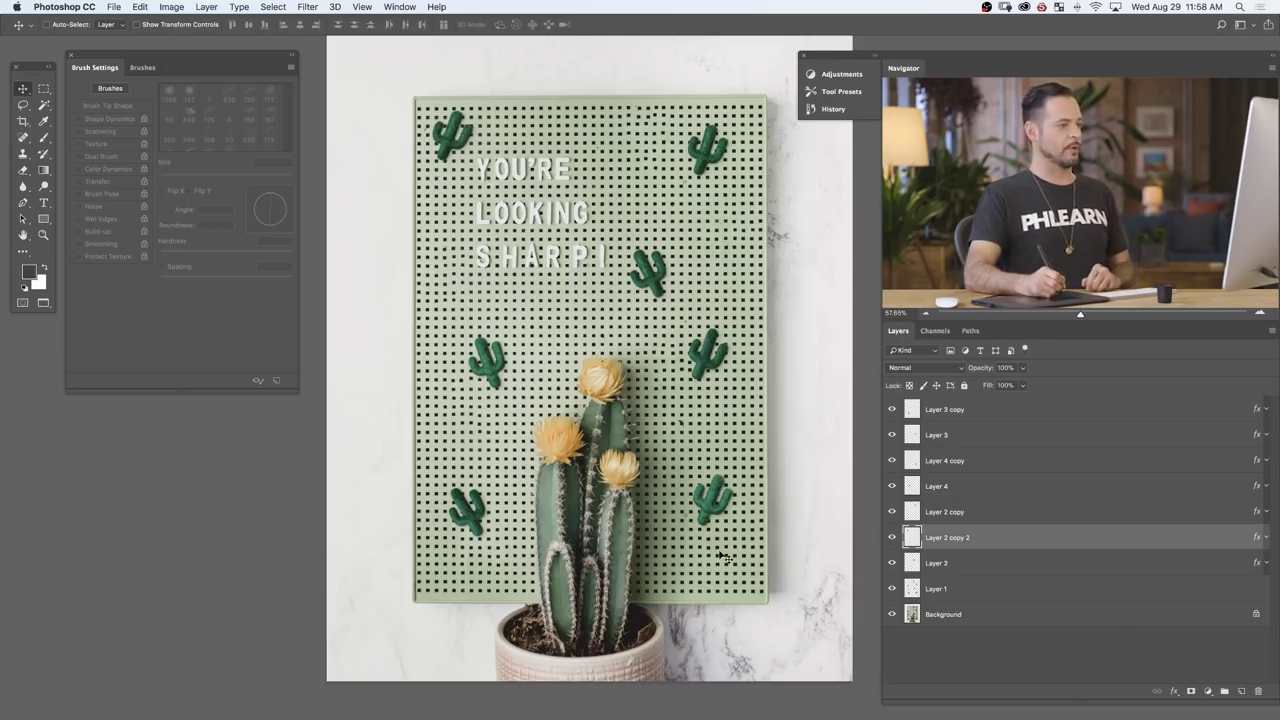
Step: Switch the individual cactus layers off and on to check which cactus each layer holds
click(892, 409)
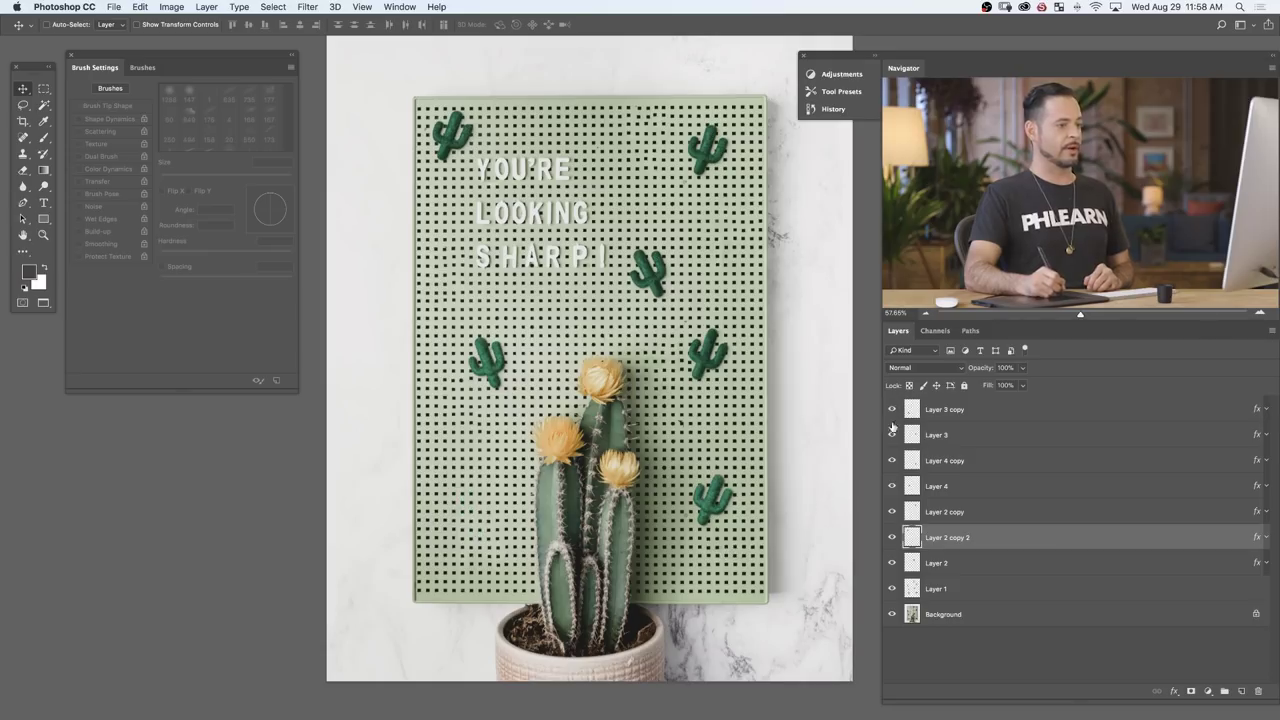
click(892, 412)
click(886, 538)
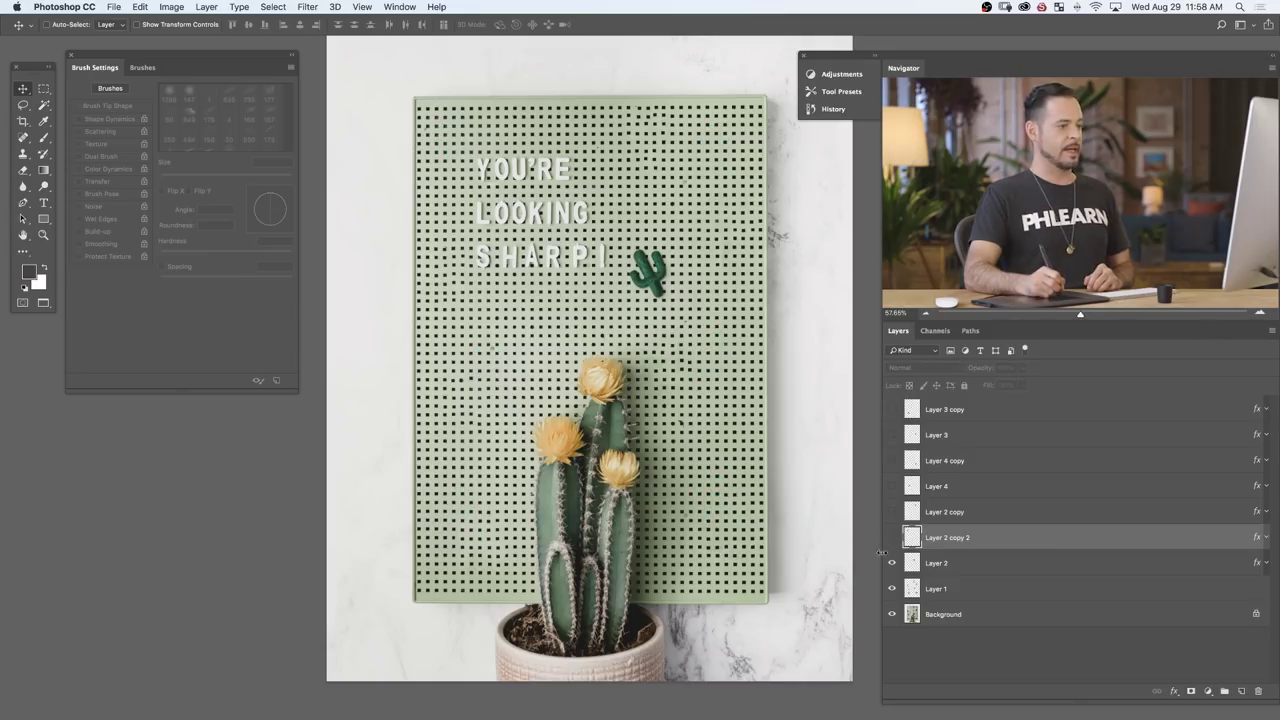
click(892, 566)
drag(892, 566, 896, 430)
click(892, 410)
click(892, 410)
click(892, 434)
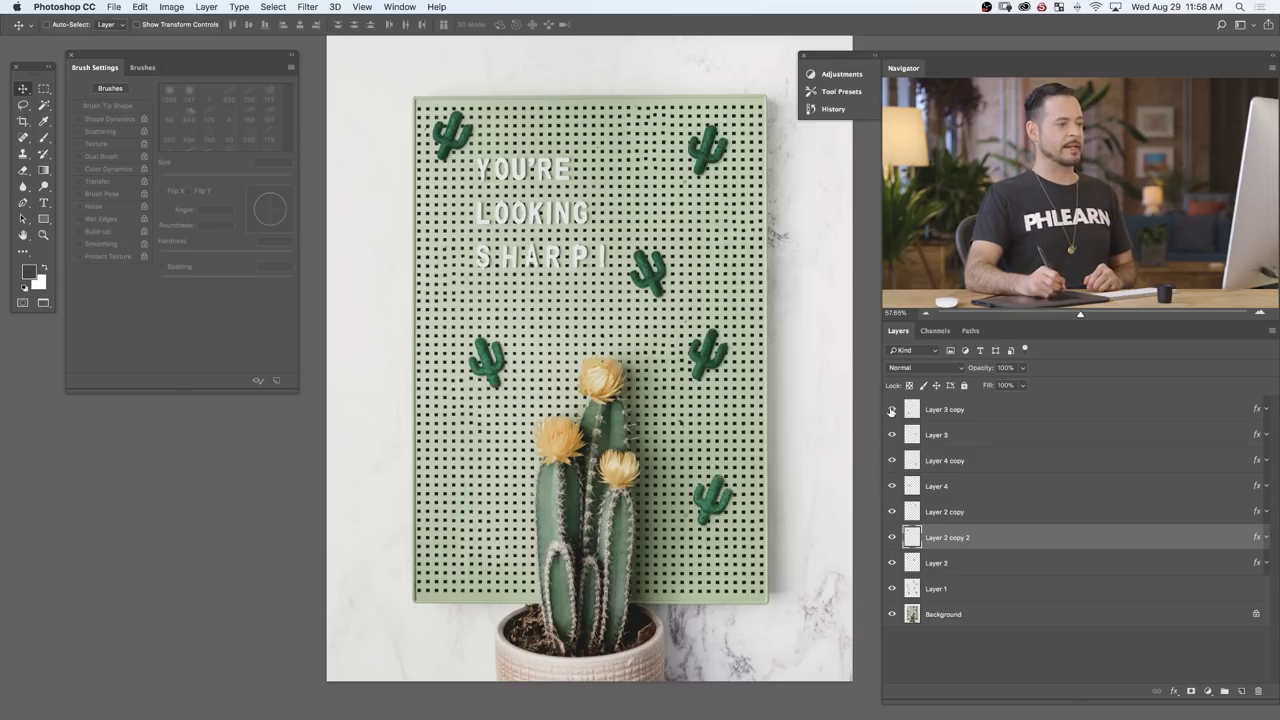
click(892, 410)
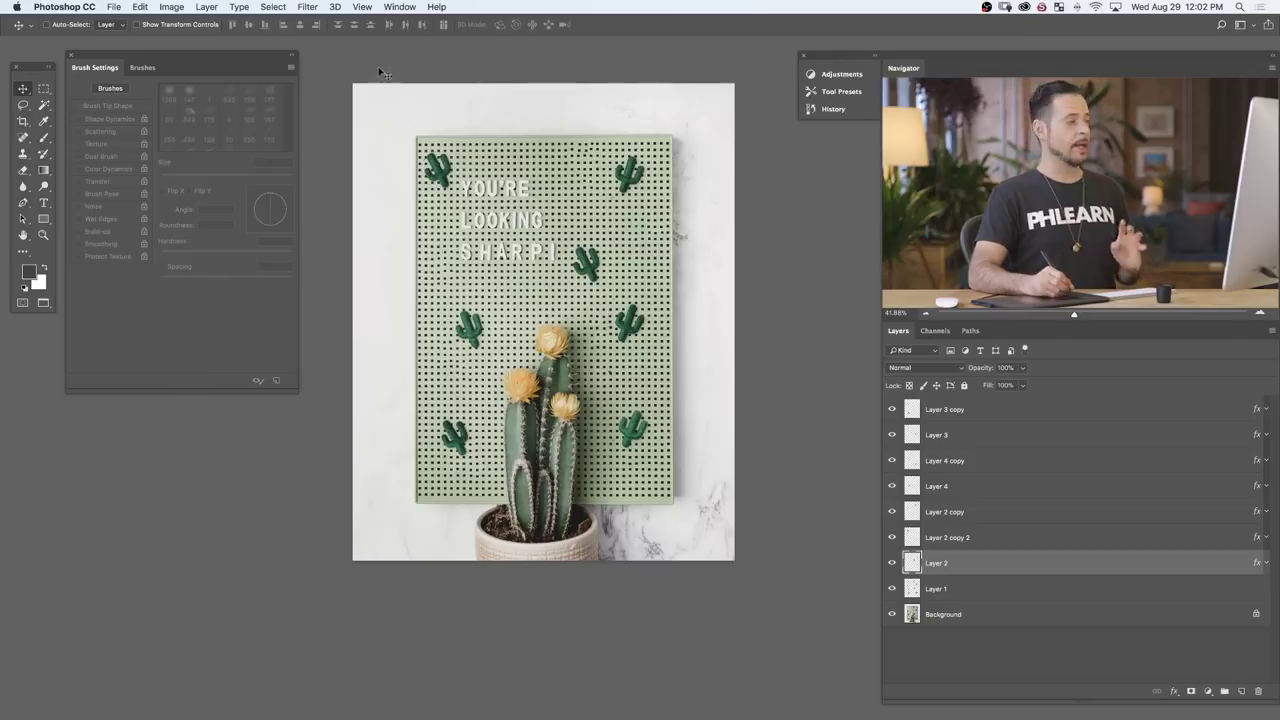
Step: Show the Timeline, create a frame animation in it, and place the Timeline below the image
click(399, 8)
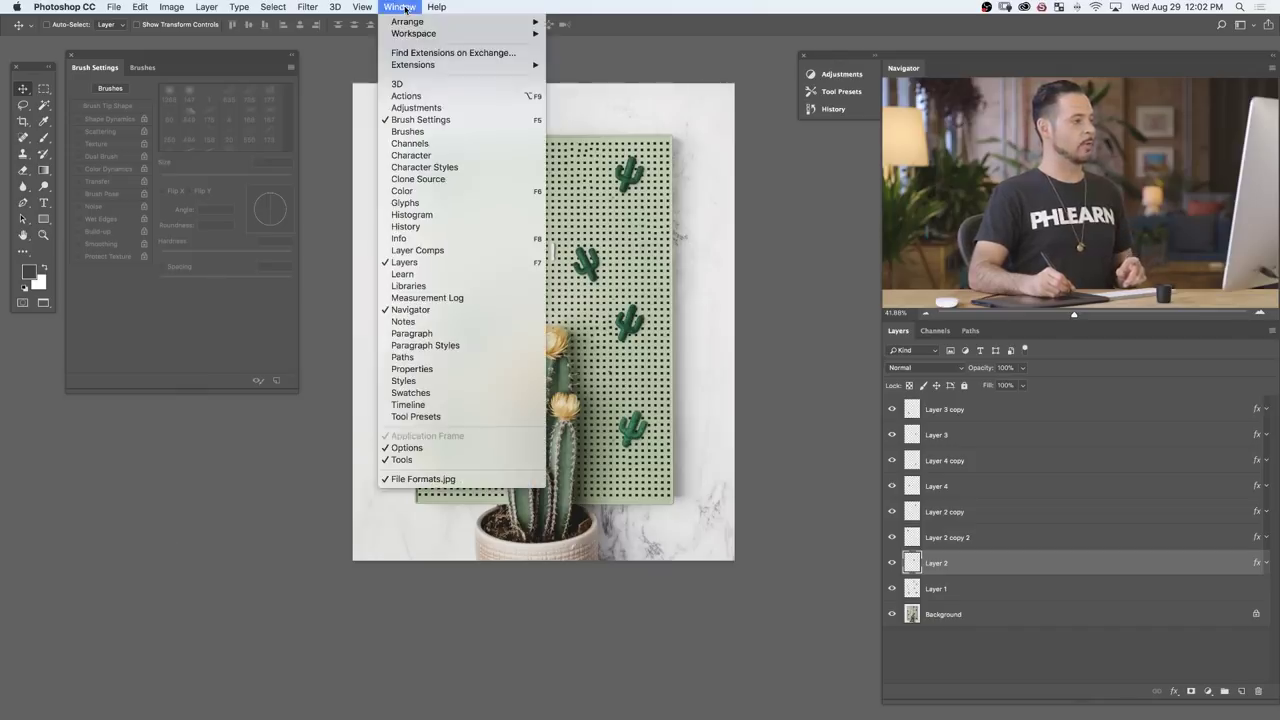
click(440, 405)
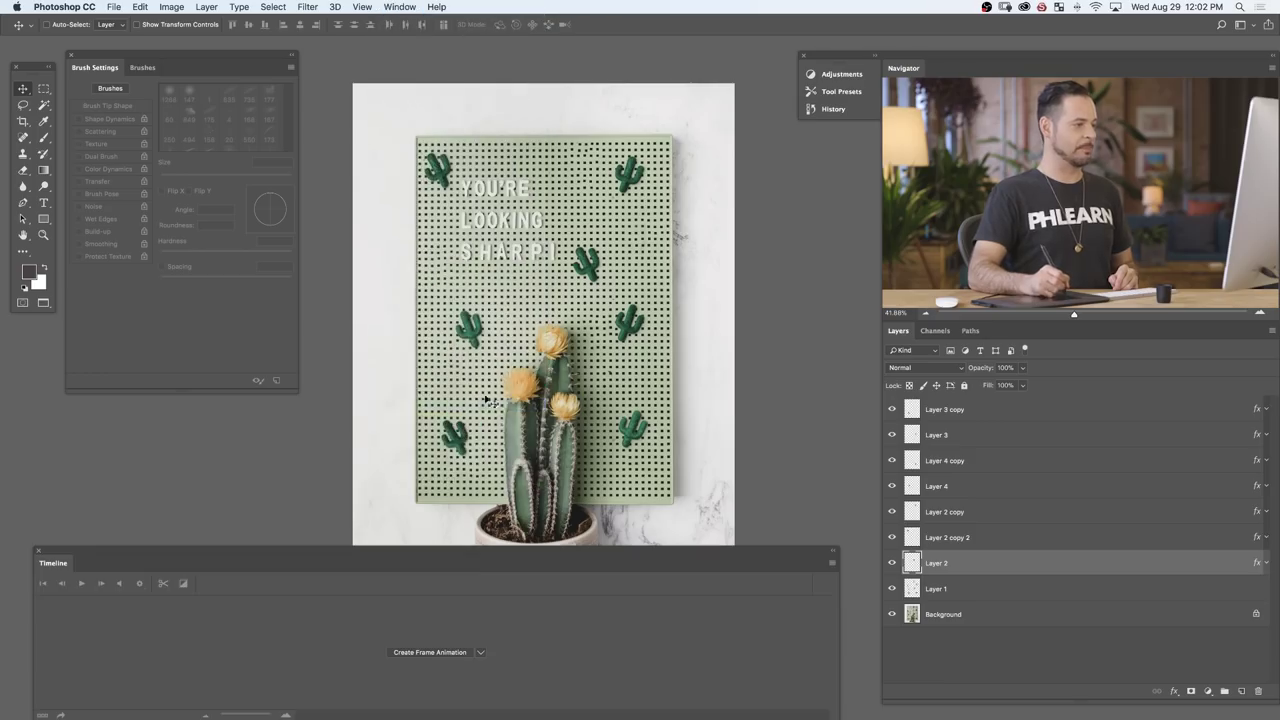
drag(478, 549, 473, 526)
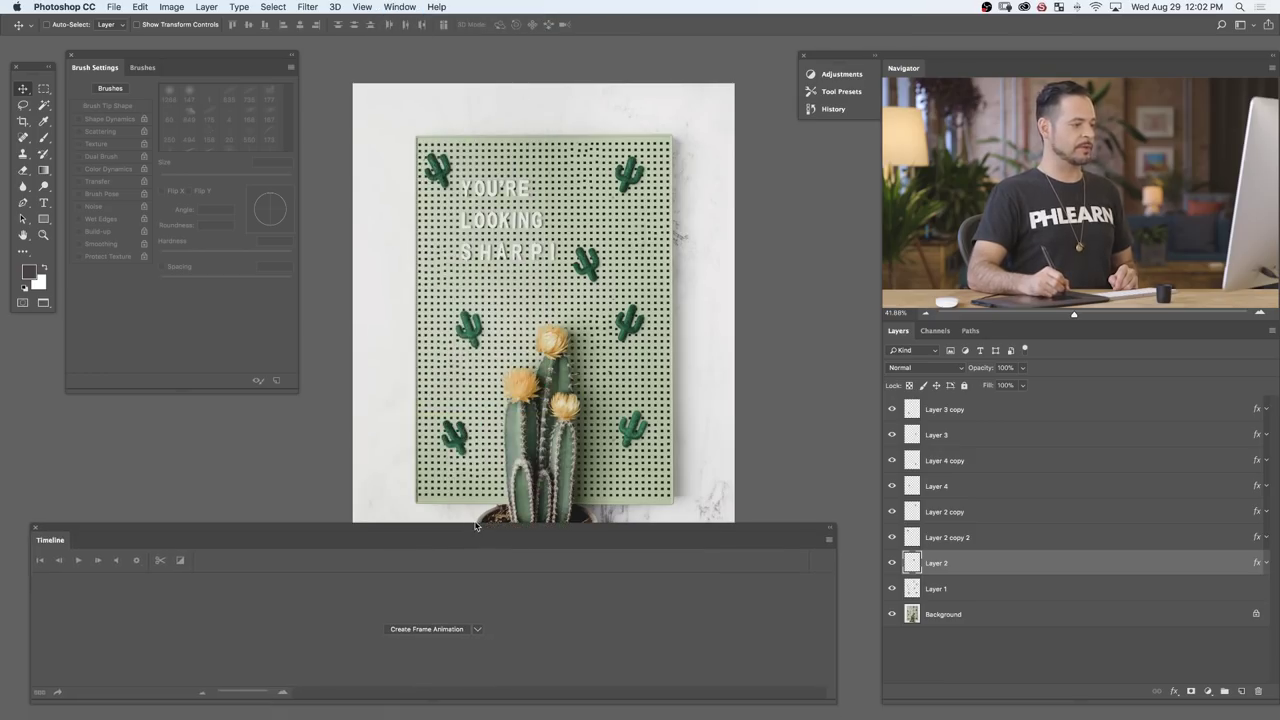
click(477, 631)
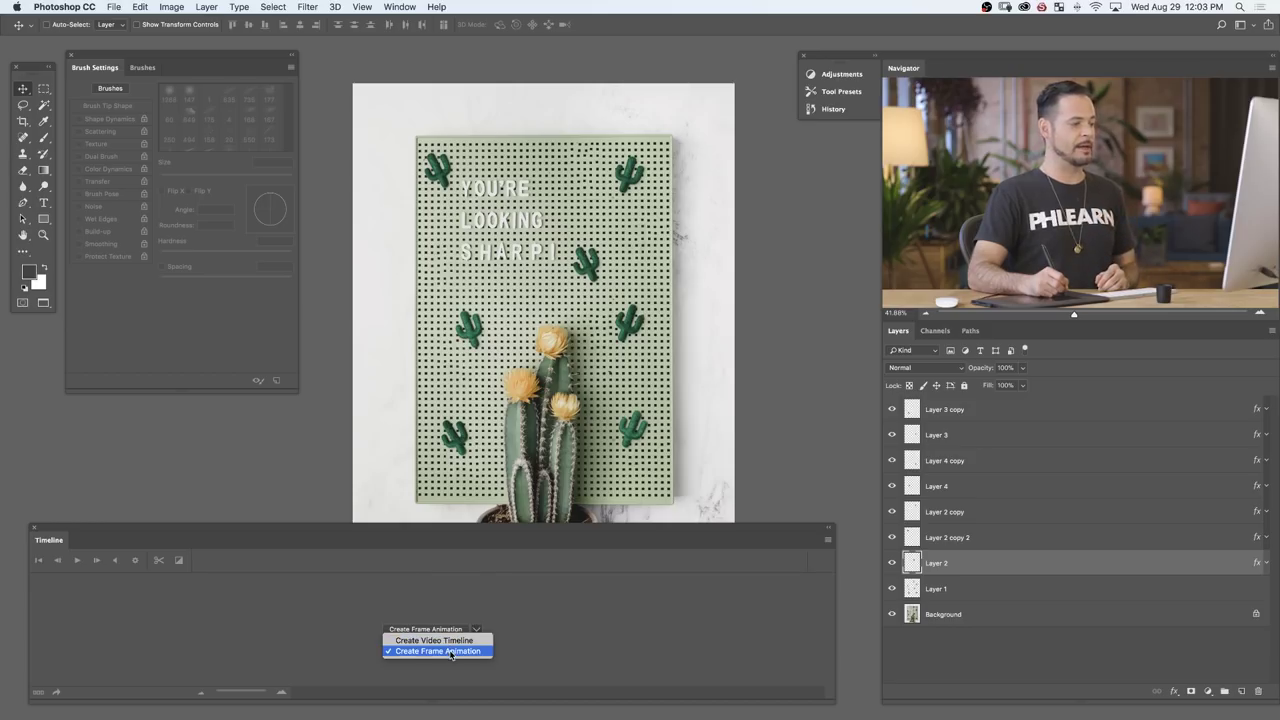
click(451, 652)
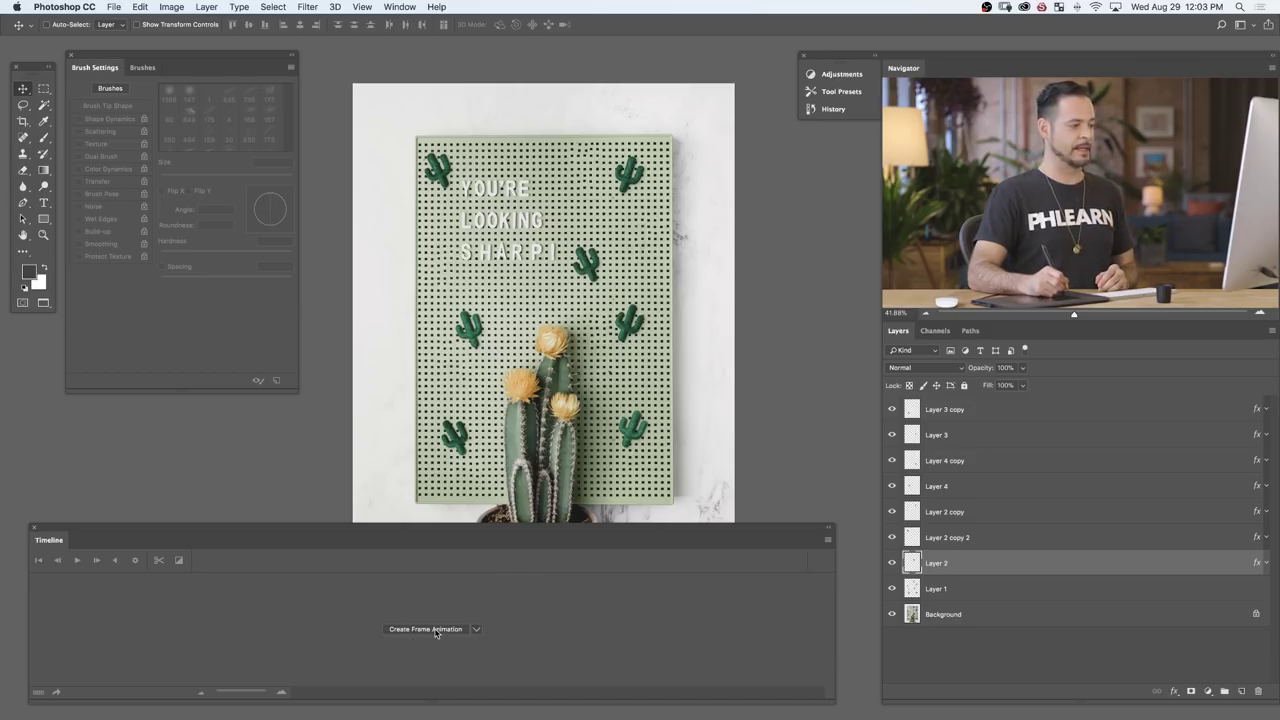
click(423, 629)
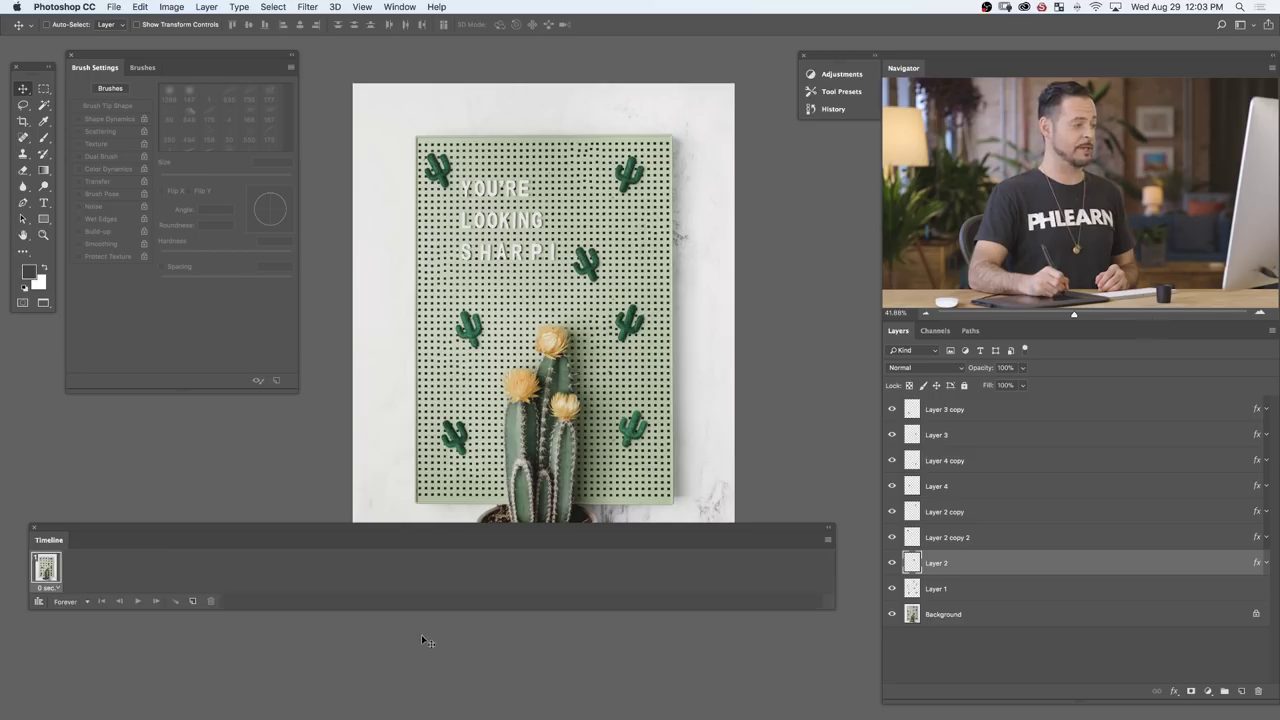
drag(444, 534, 438, 617)
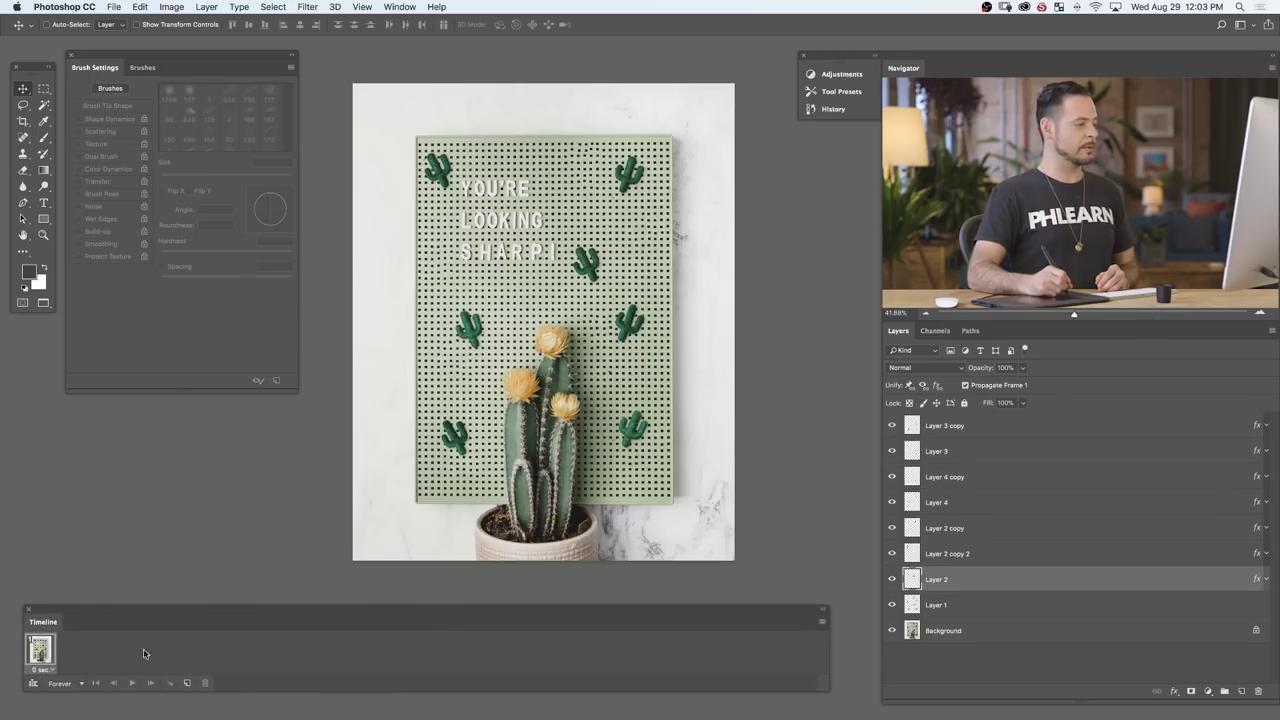
Step: Add a second animation frame with all seven cactus layers hidden, and switch between both frames to compare them
click(187, 684)
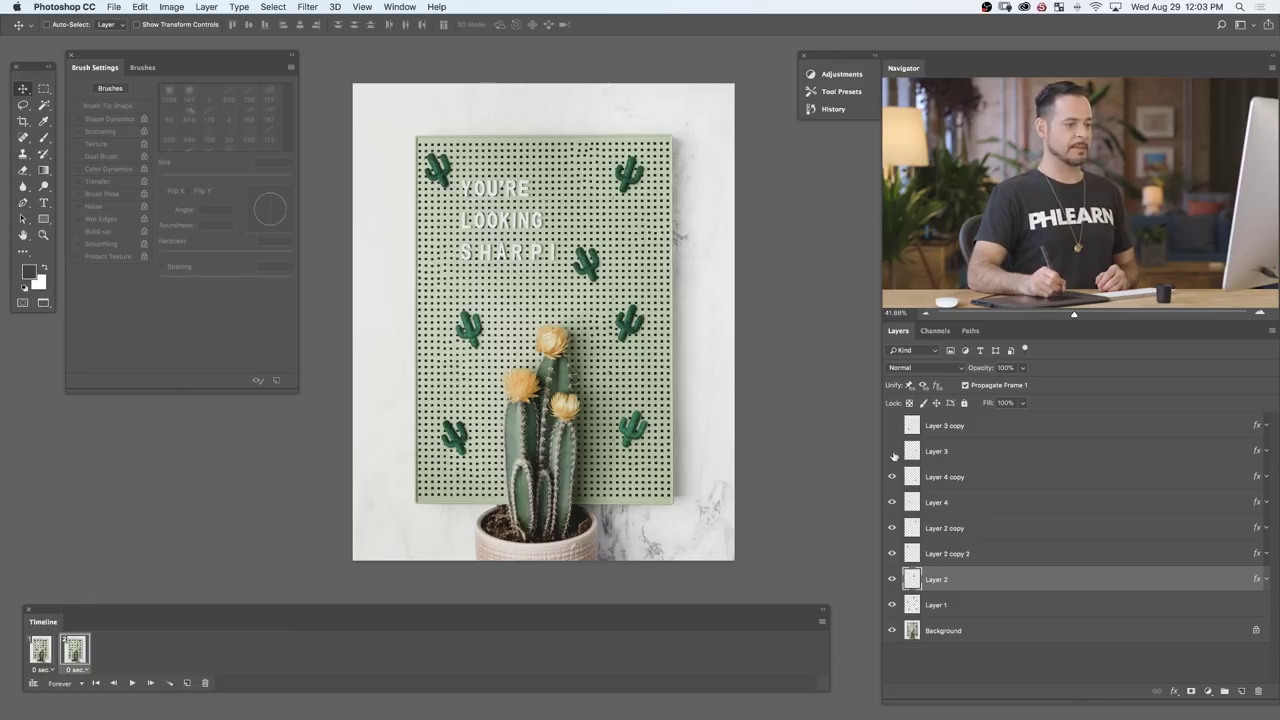
click(889, 579)
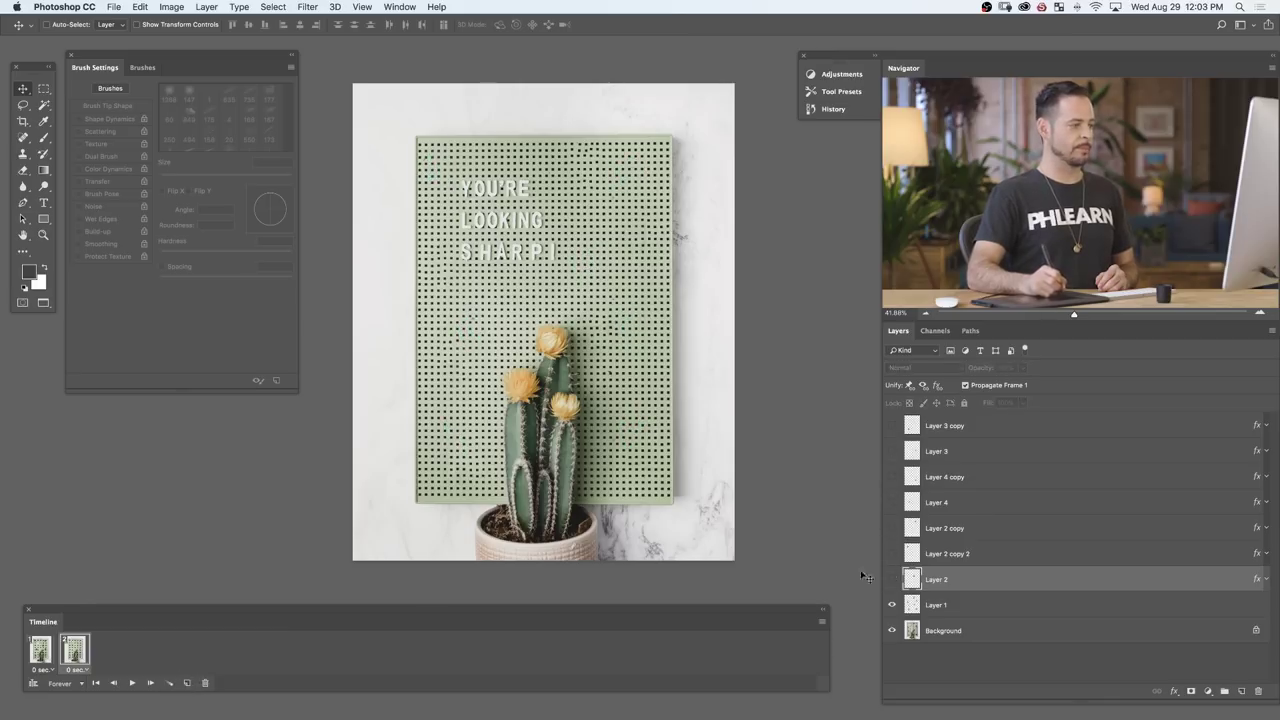
click(36, 651)
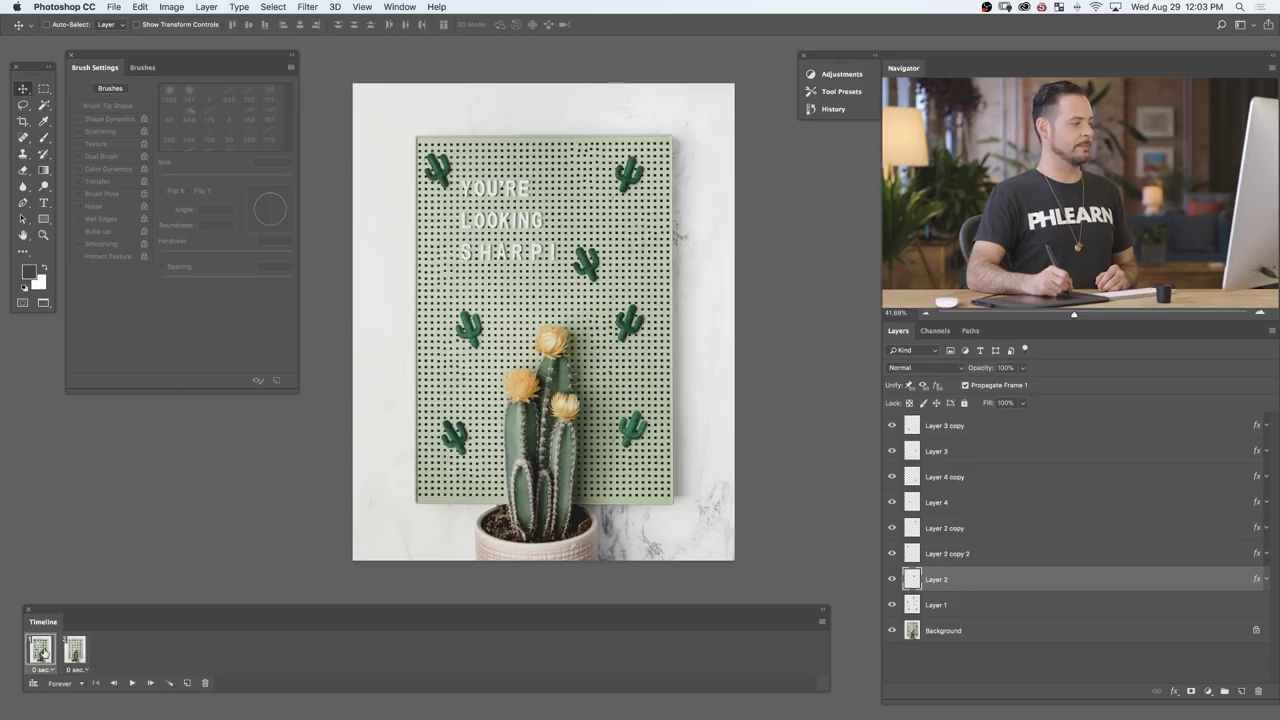
click(74, 652)
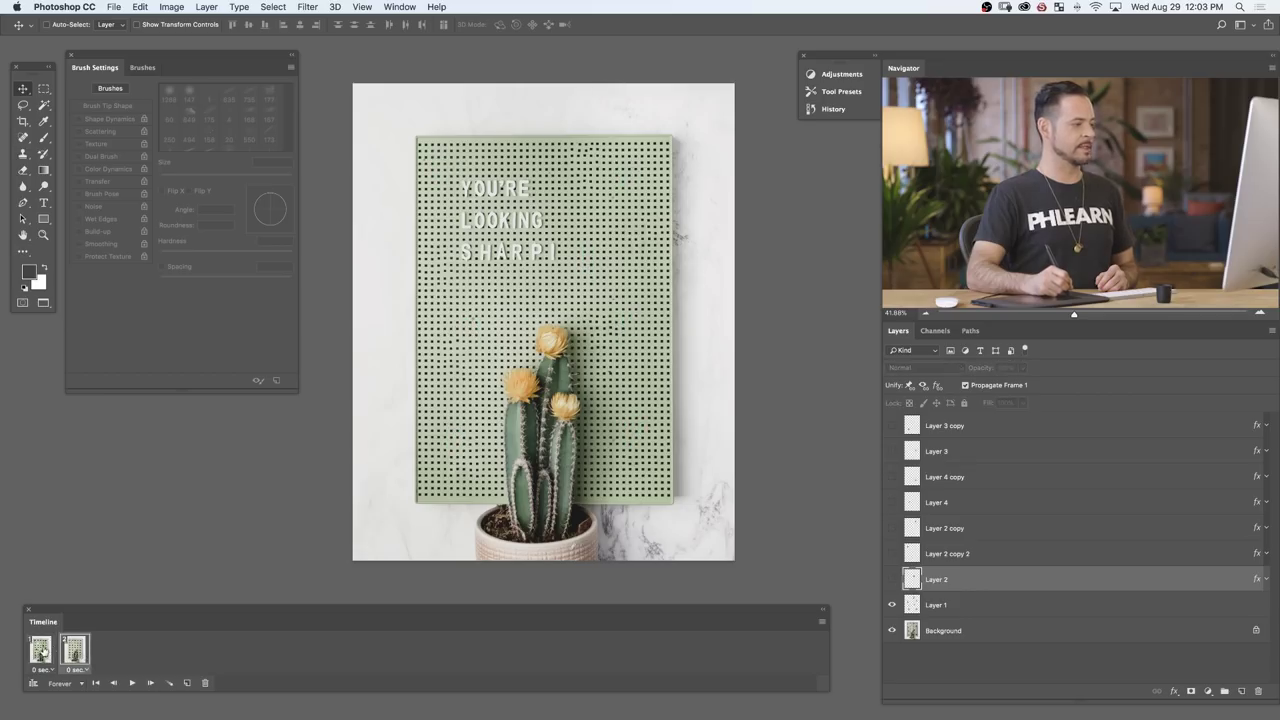
click(41, 652)
click(74, 652)
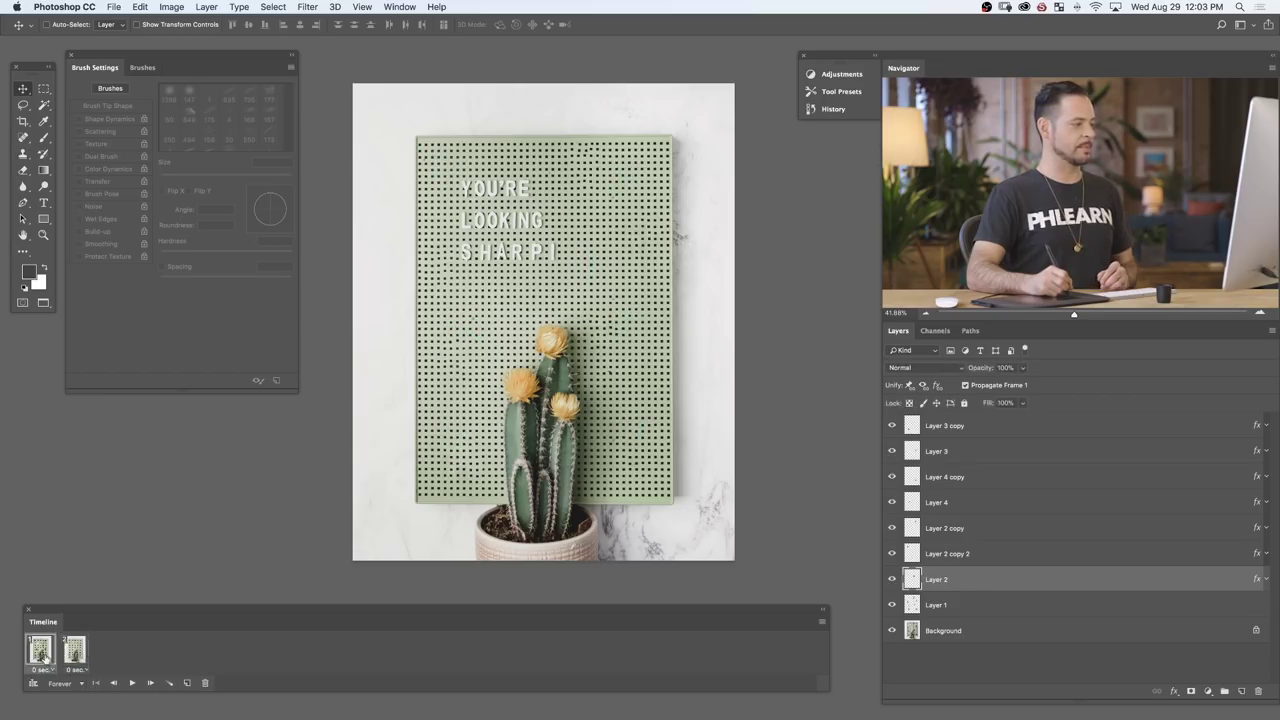
click(41, 652)
click(77, 651)
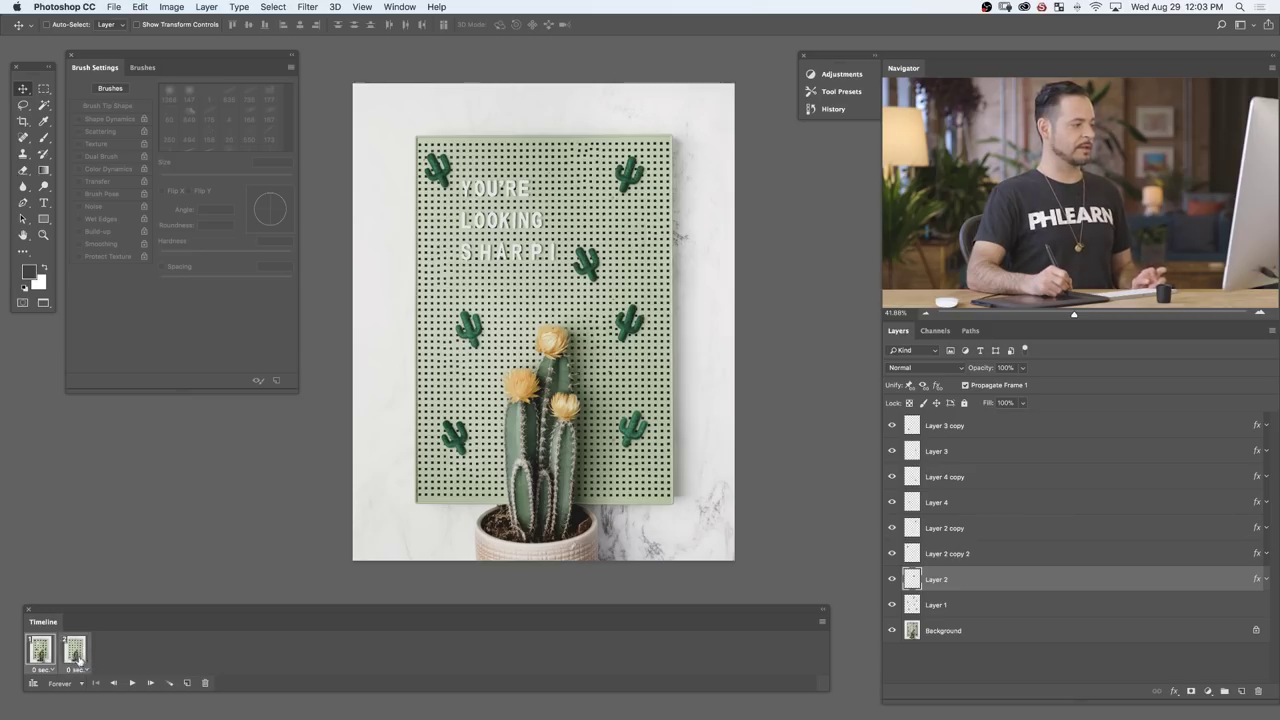
Step: Examine the available delay times for the two frames and preview the animation
click(82, 670)
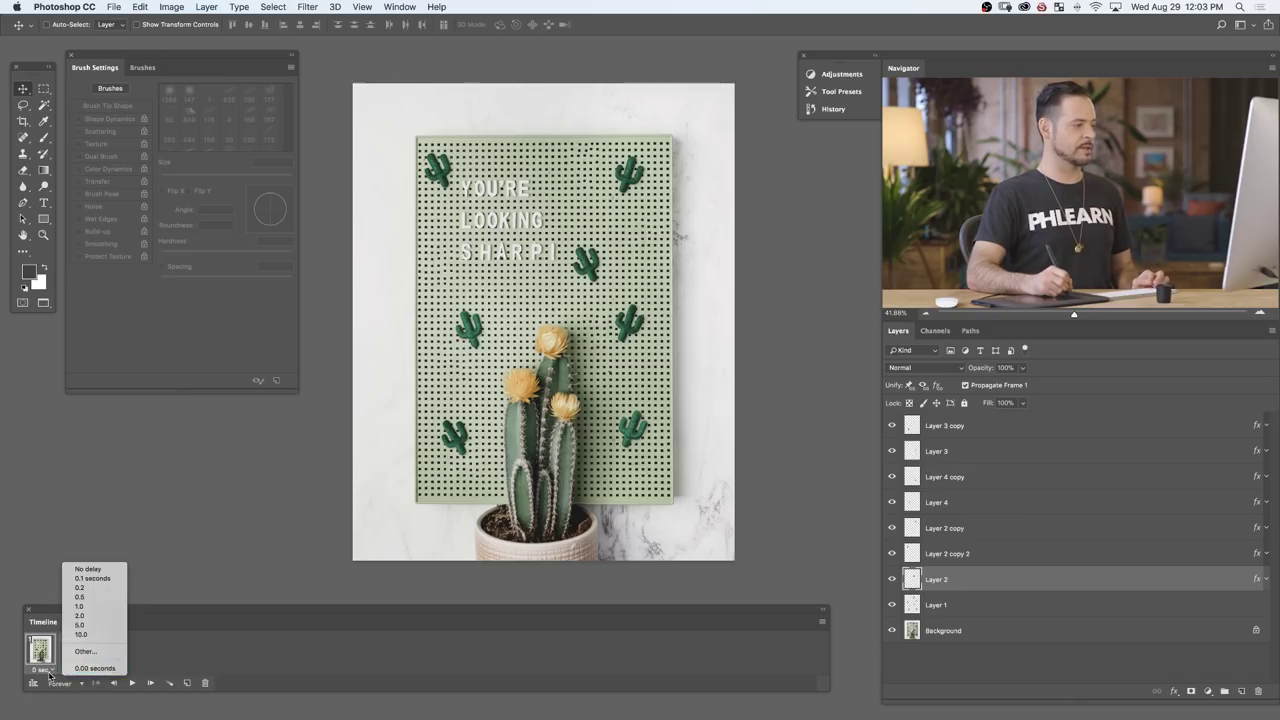
click(100, 625)
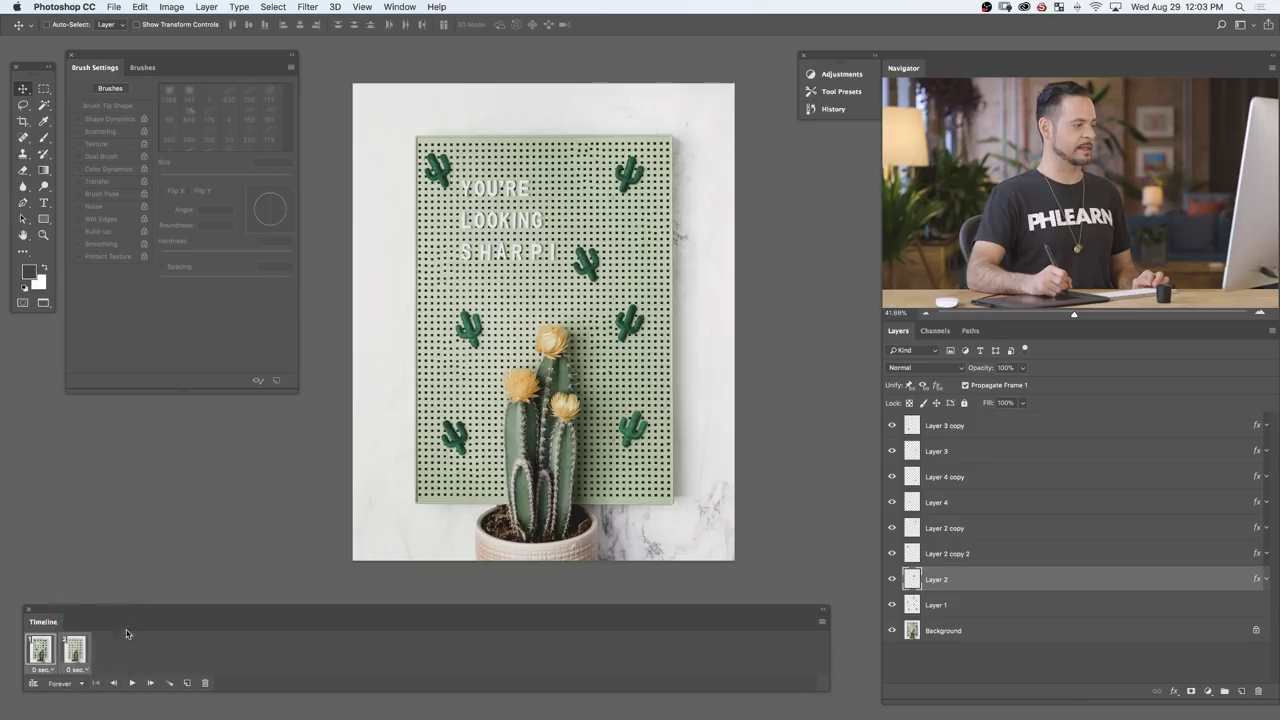
click(132, 683)
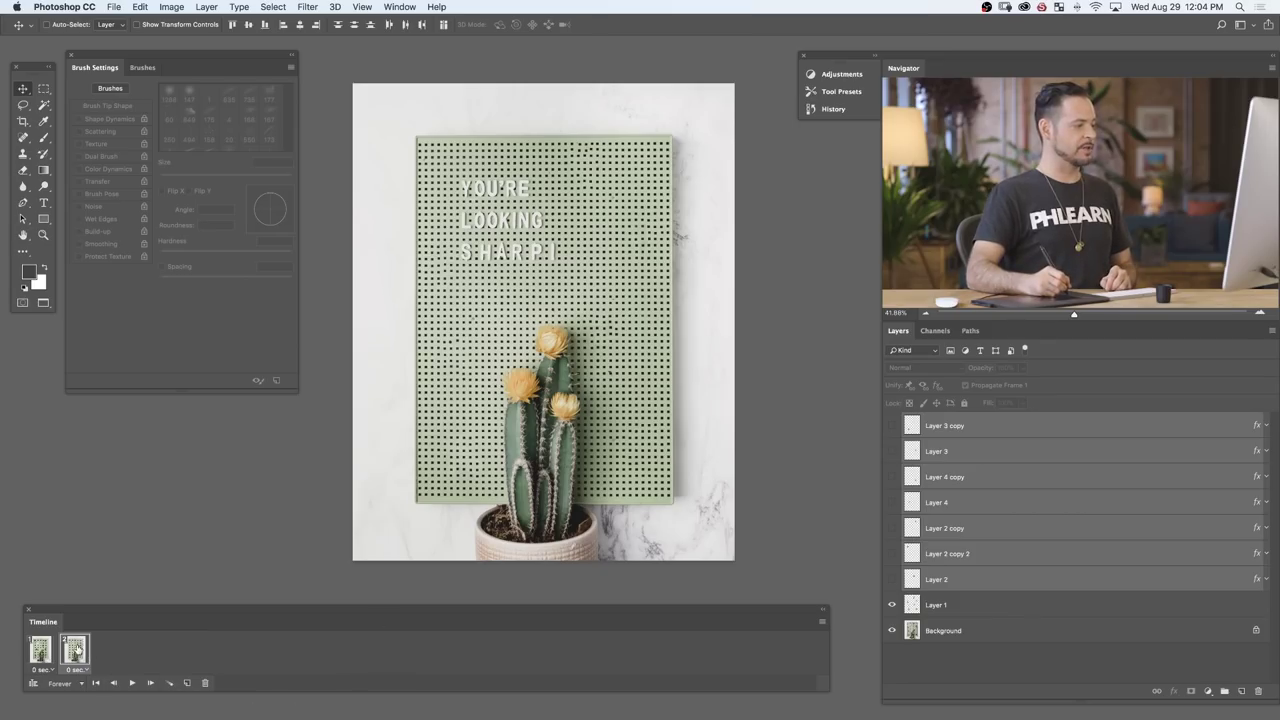
Step: Delete the second animation frame and switch the cactus layers off and back on
drag(75, 651, 206, 681)
drag(893, 426, 890, 586)
drag(893, 448, 893, 427)
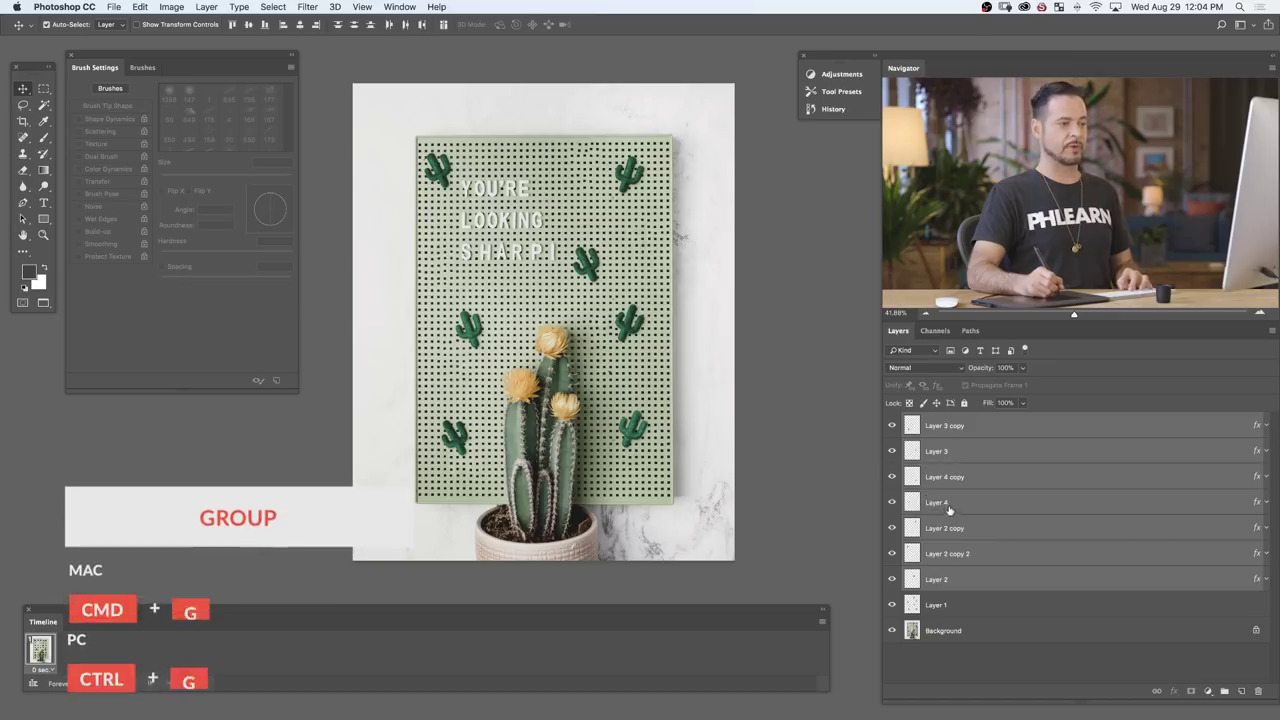
Step: Group the seven cactus layers and give the group a red color label
key(super+g)
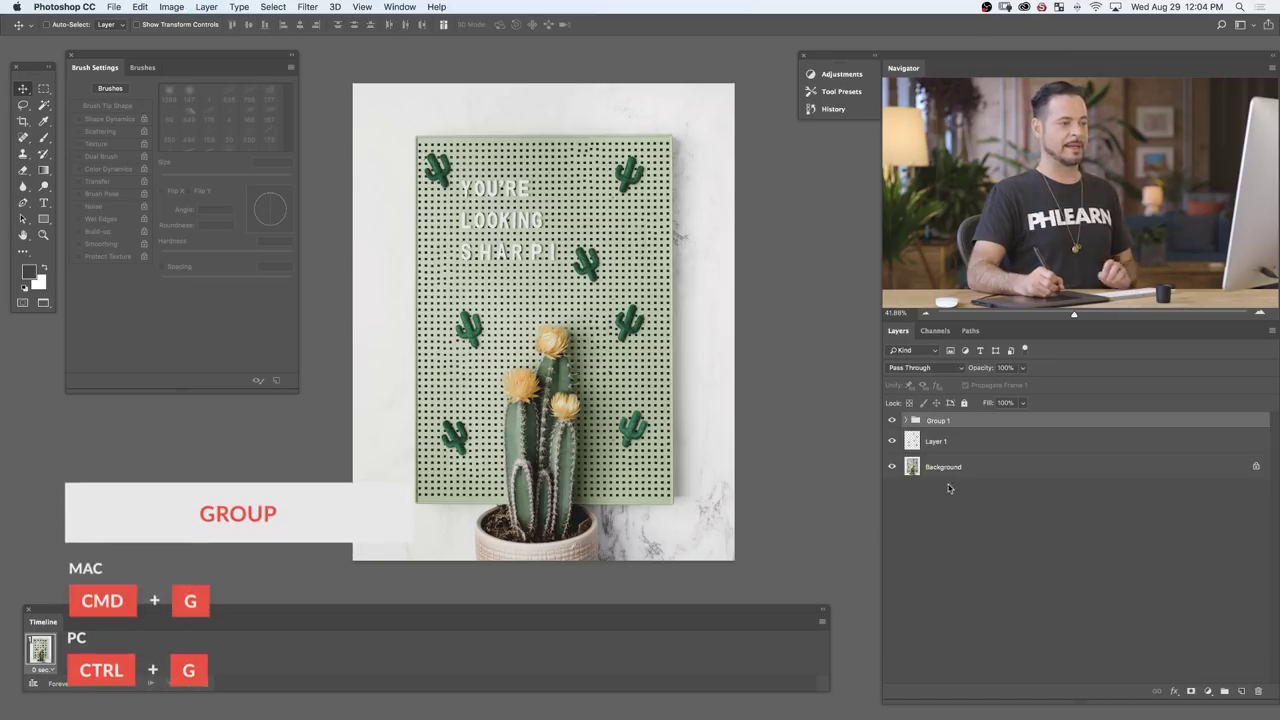
right_click(891, 422)
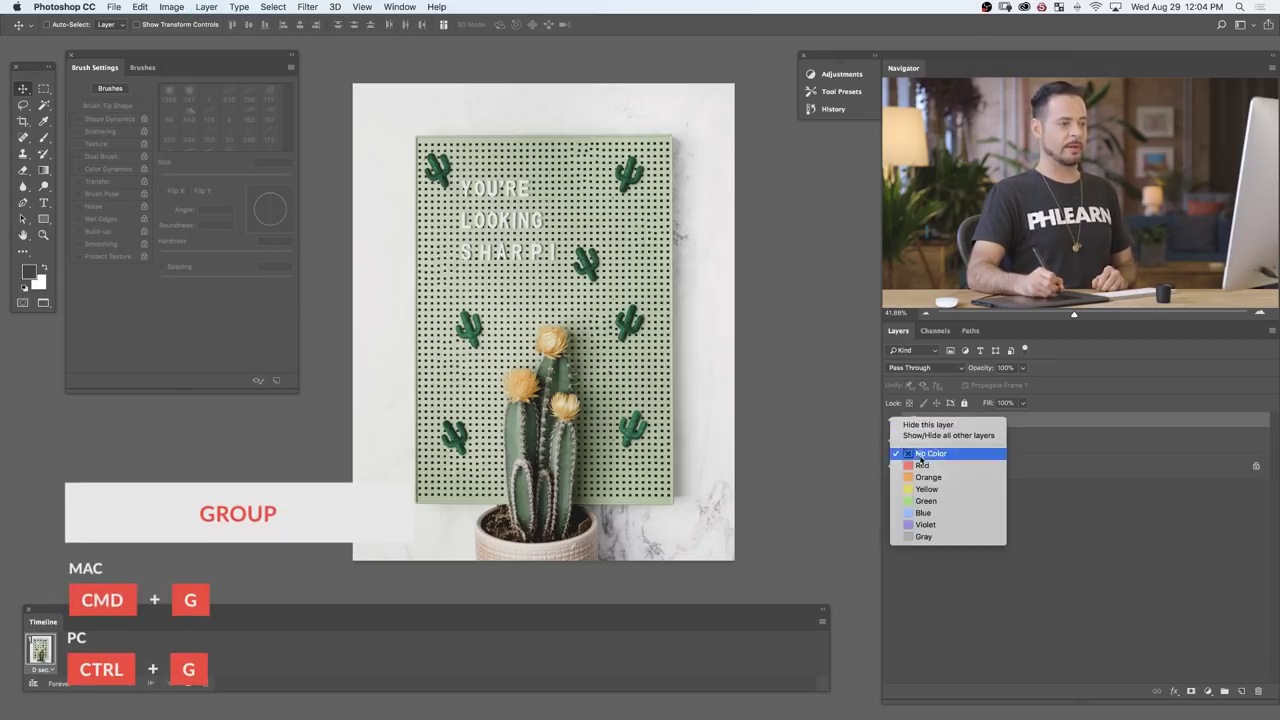
click(929, 463)
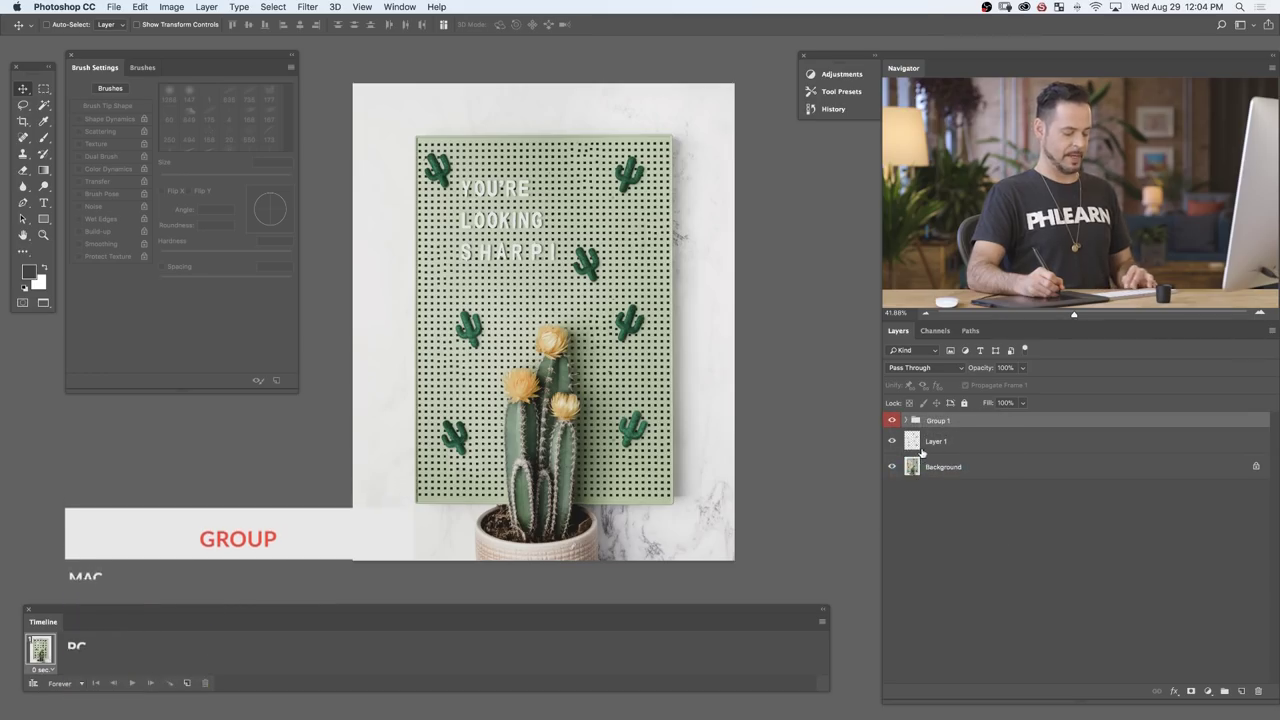
Step: Duplicate the red cactus group and give the copy an orange color label
key(super+j)
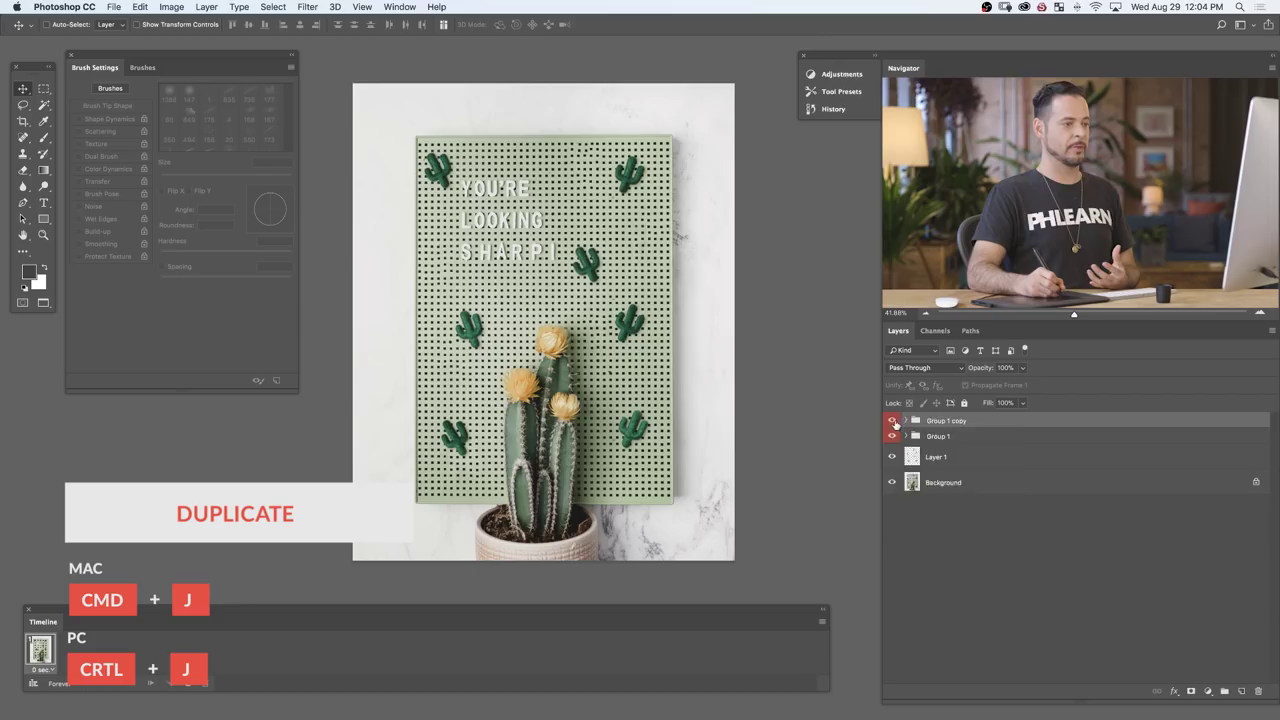
right_click(895, 423)
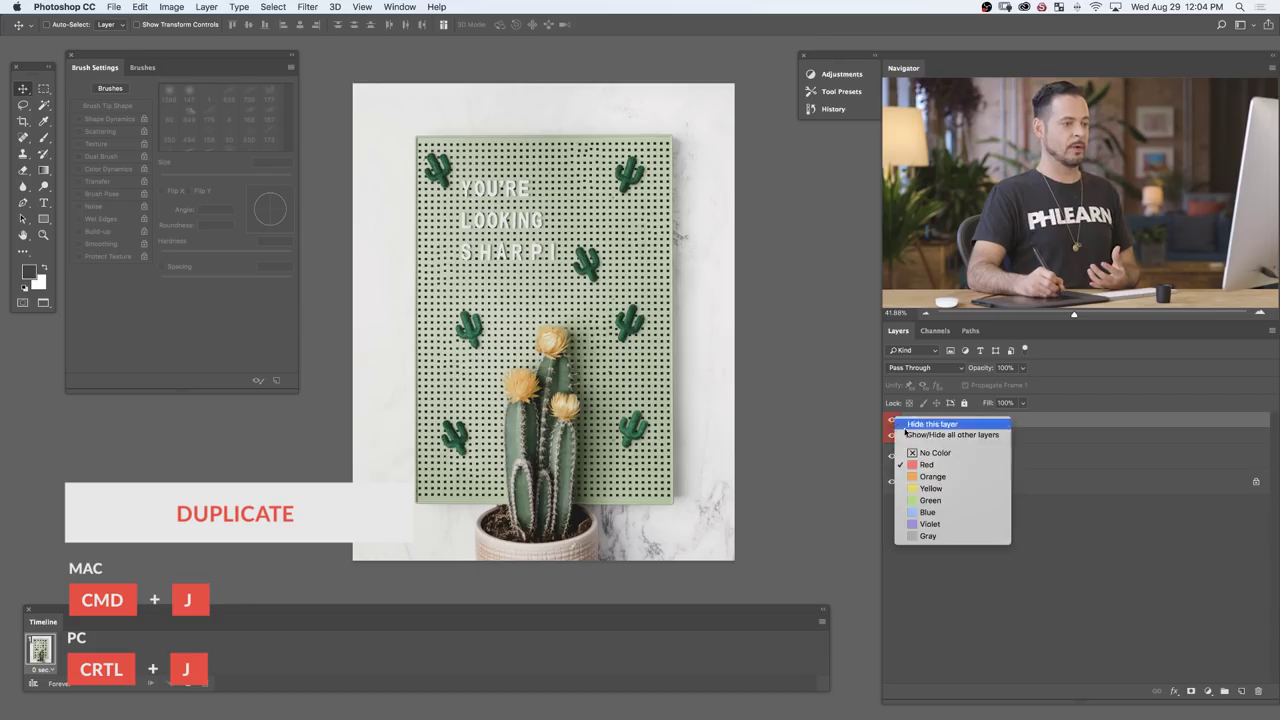
click(930, 477)
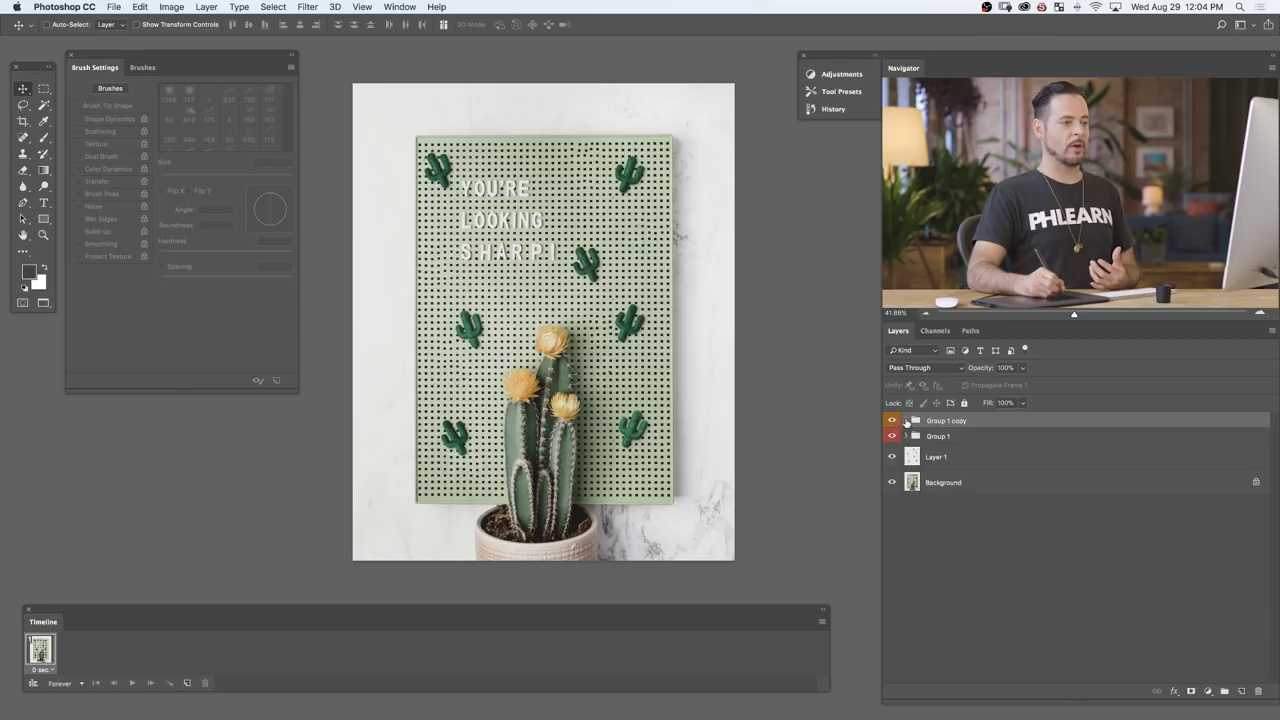
Step: In the orange Group 1 copy, rotate the Layer 3 copy cactus about 50 degrees clockwise
click(906, 421)
click(965, 447)
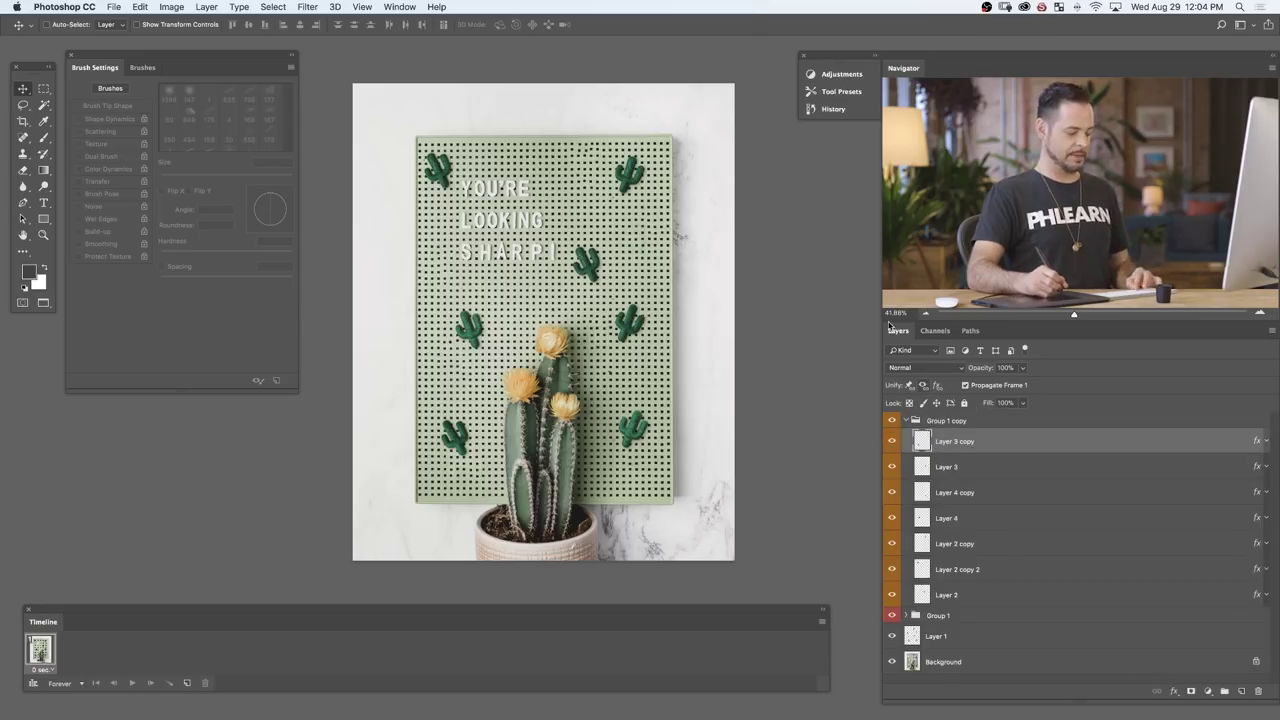
key(super+t)
drag(735, 474, 542, 573)
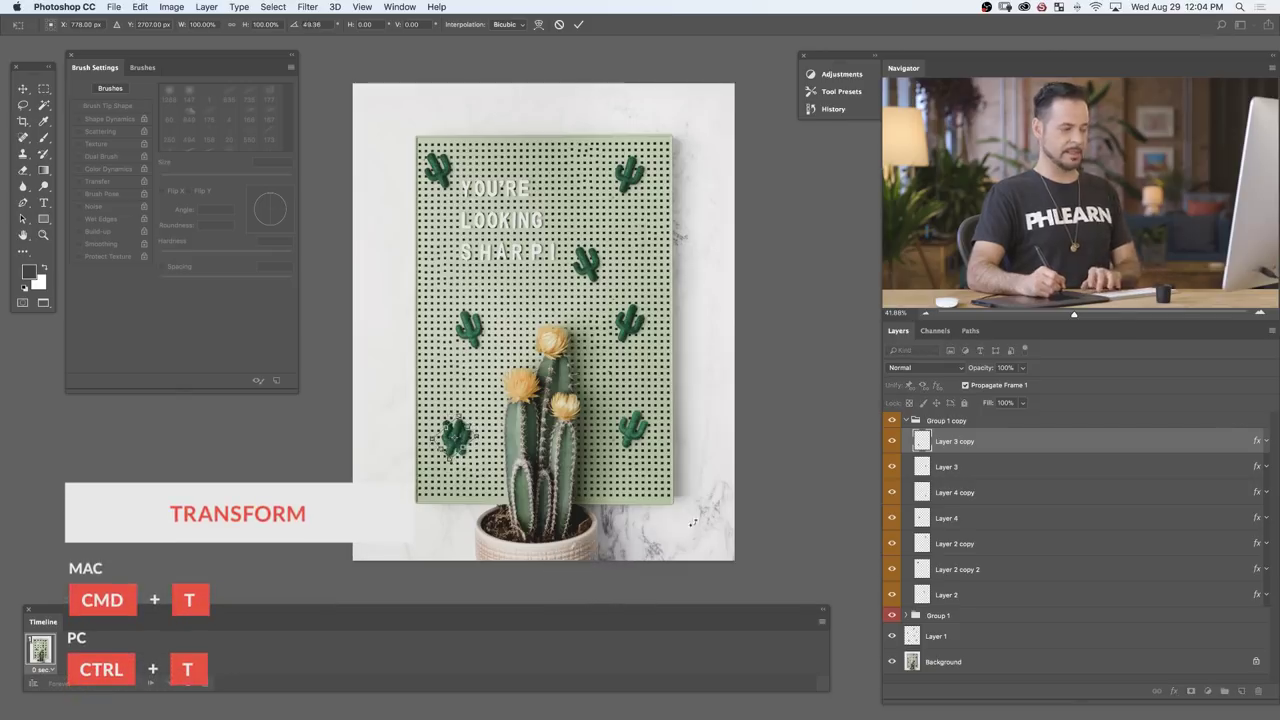
key(Return)
Step: Rotate the Layer 3 cactus in Group 1 copy counterclockwise at its place on the board's right side
click(970, 470)
key(super+t)
drag(840, 440, 778, 348)
key(Return)
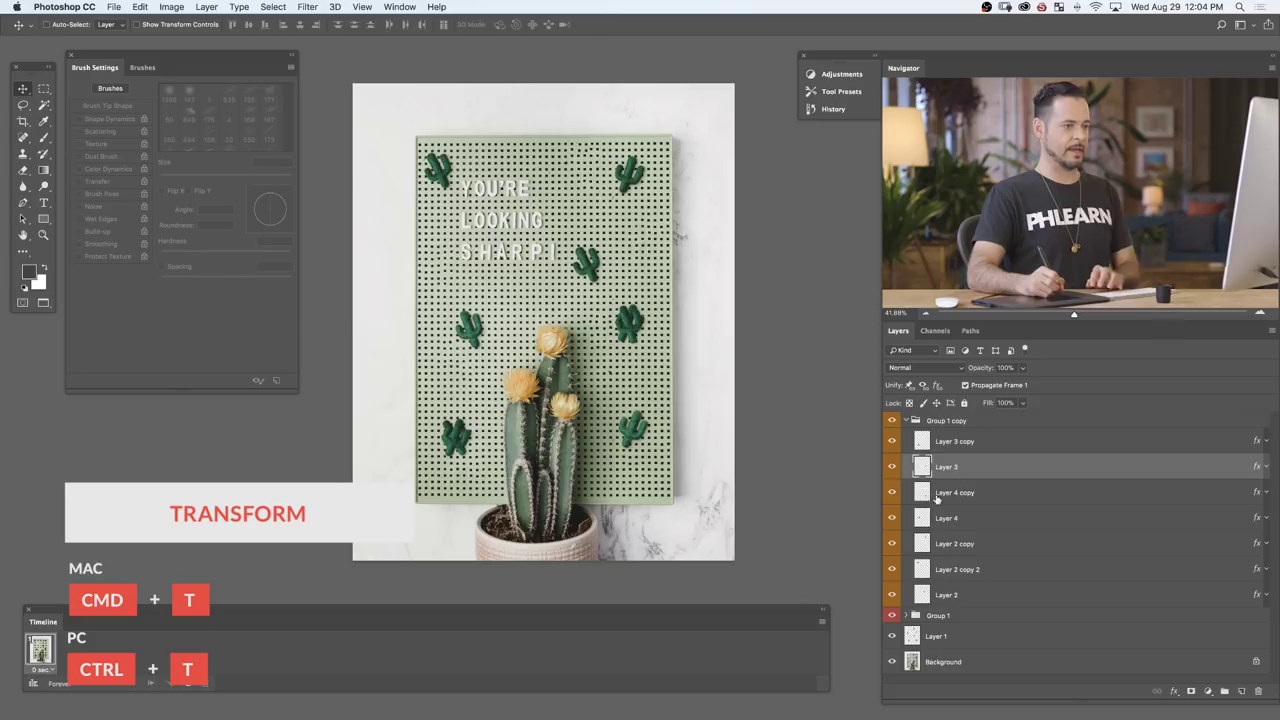
Step: Rotate the Layer 4 copy cactus in Group 1 copy counterclockwise at the board's lower right
click(950, 492)
key(super+t)
drag(765, 469, 778, 330)
key(Return)
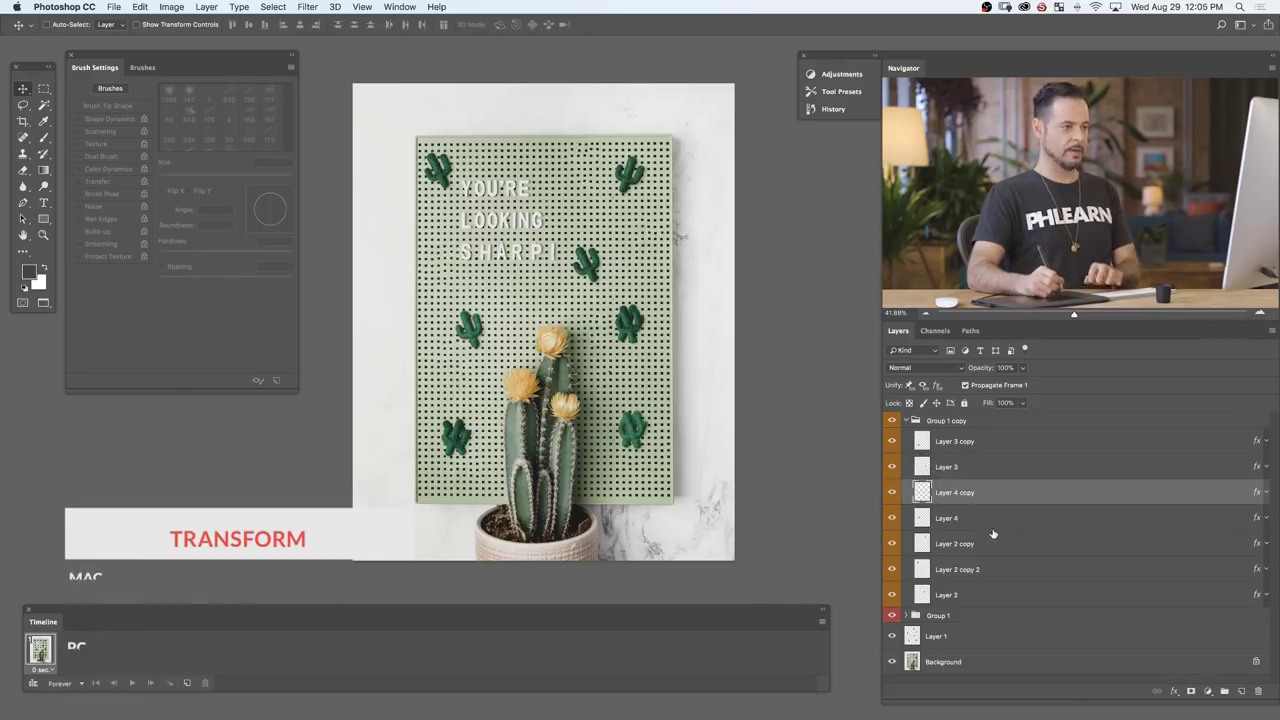
Step: Rotate the Layer 4 cactus in Group 1 copy clockwise at its place on the board's left side
click(975, 518)
key(super+t)
drag(764, 485, 642, 511)
key(Return)
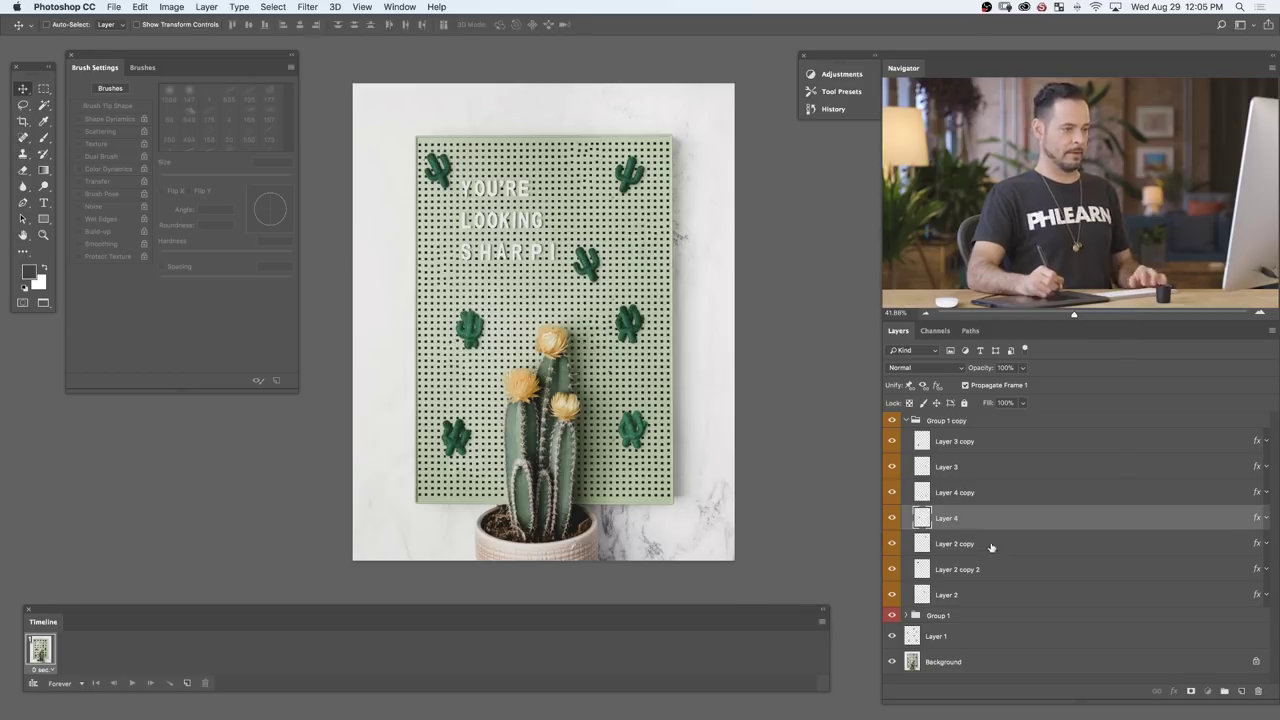
Step: Rotate the Layer 2 copy cactus in Group 1 copy counterclockwise in the board's upper-right corner
click(992, 546)
key(super+t)
drag(729, 355, 812, 236)
key(Return)
Step: Rotate the Layer 2 copy 2 cactus in Group 1 copy clockwise in the board's upper-left corner
click(964, 578)
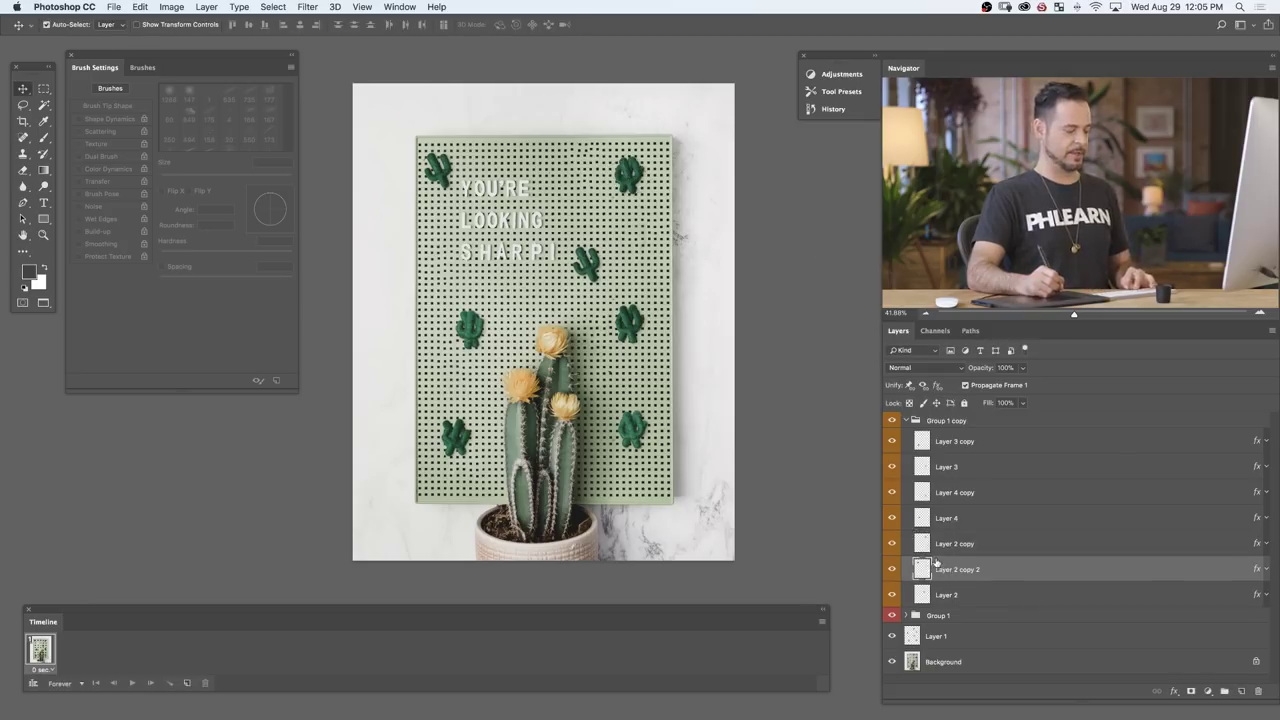
key(super+t)
drag(772, 408, 612, 390)
key(Return)
Step: Rotate the Layer 2 cactus in Group 1 copy clockwise by about 34 degrees, beside the last line of lettering
click(952, 598)
key(super+t)
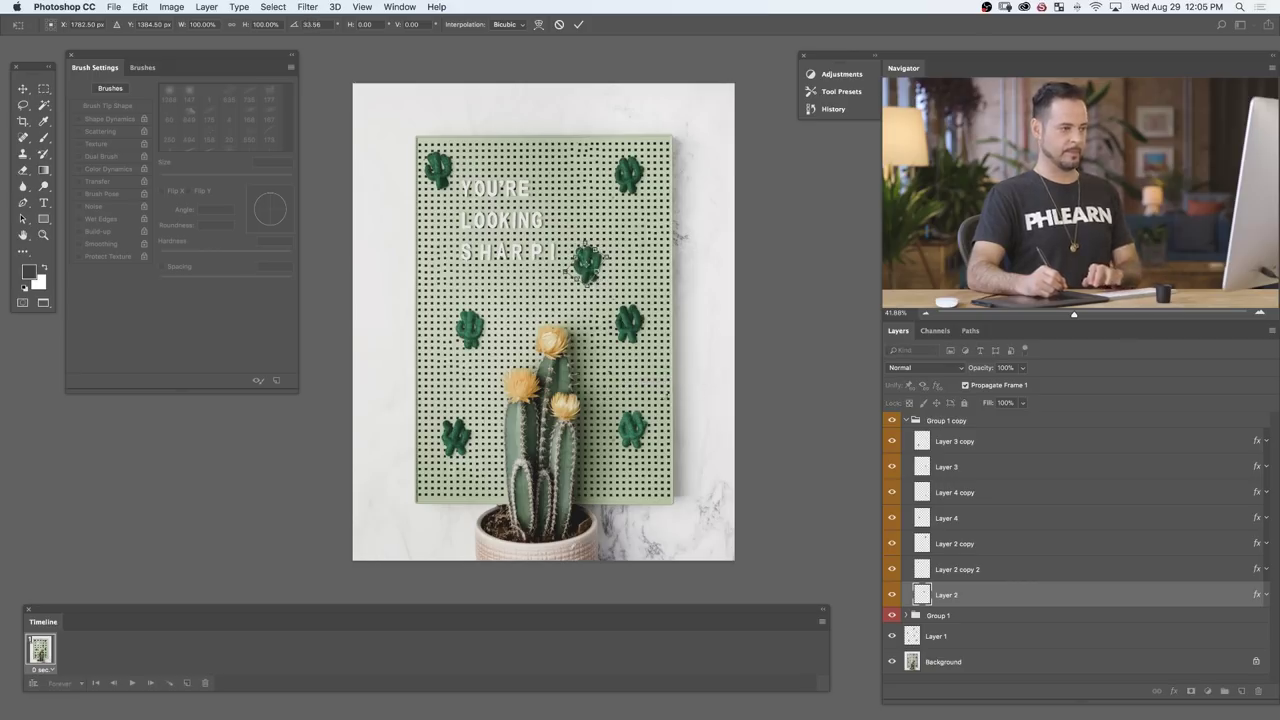
key(Return)
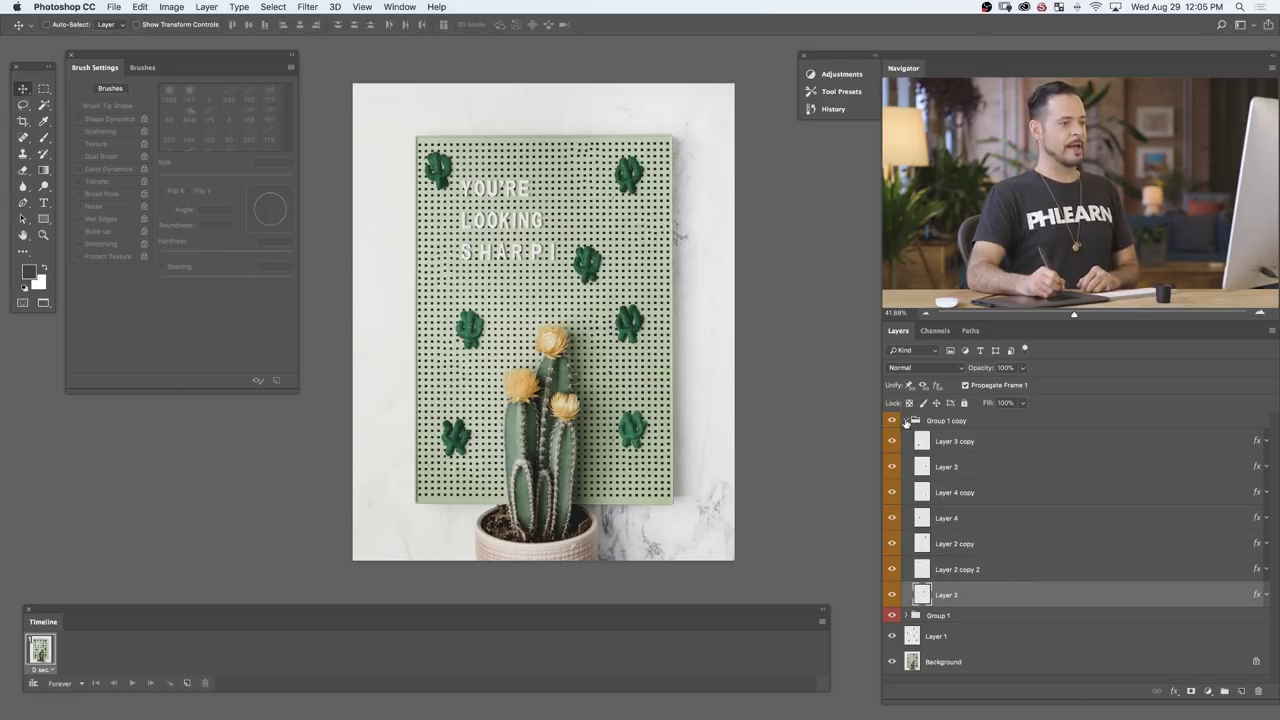
Step: Collapse Group 1 copy and compare the two cactus groups by alternating their visibility, ending with only Group 1 shown and selected
click(905, 421)
click(892, 421)
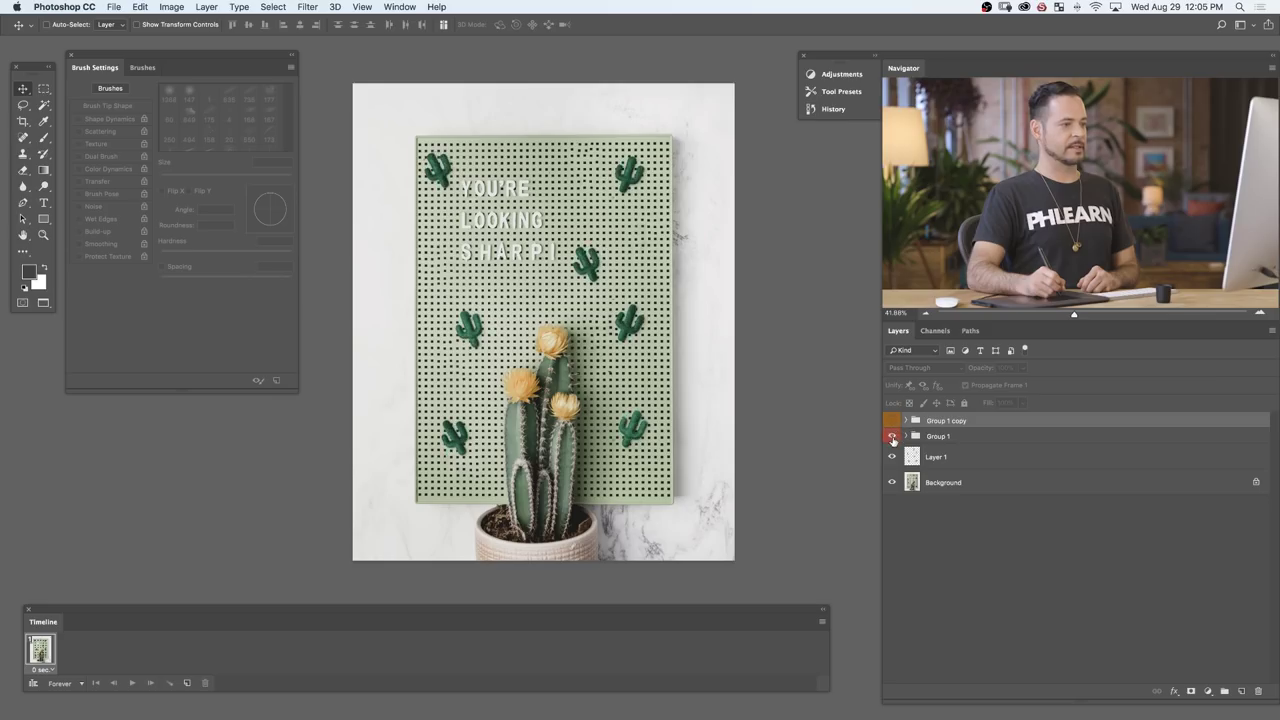
click(892, 437)
click(892, 421)
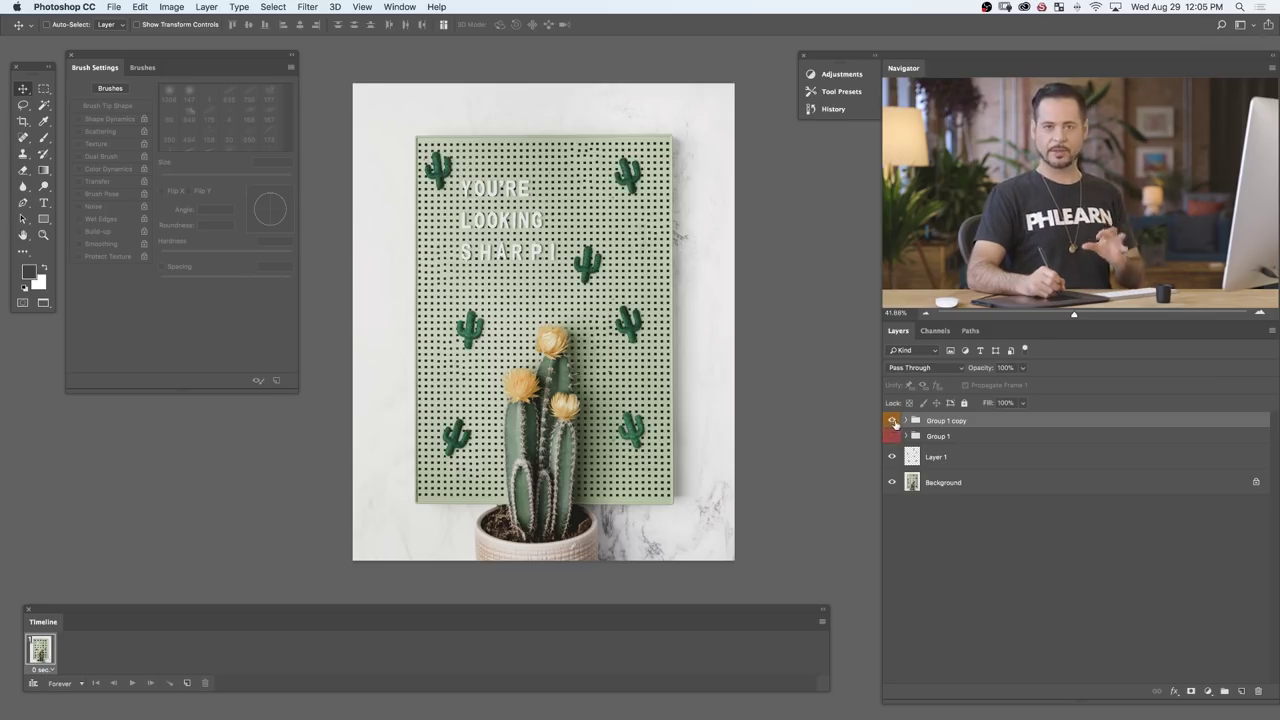
click(892, 421)
click(892, 437)
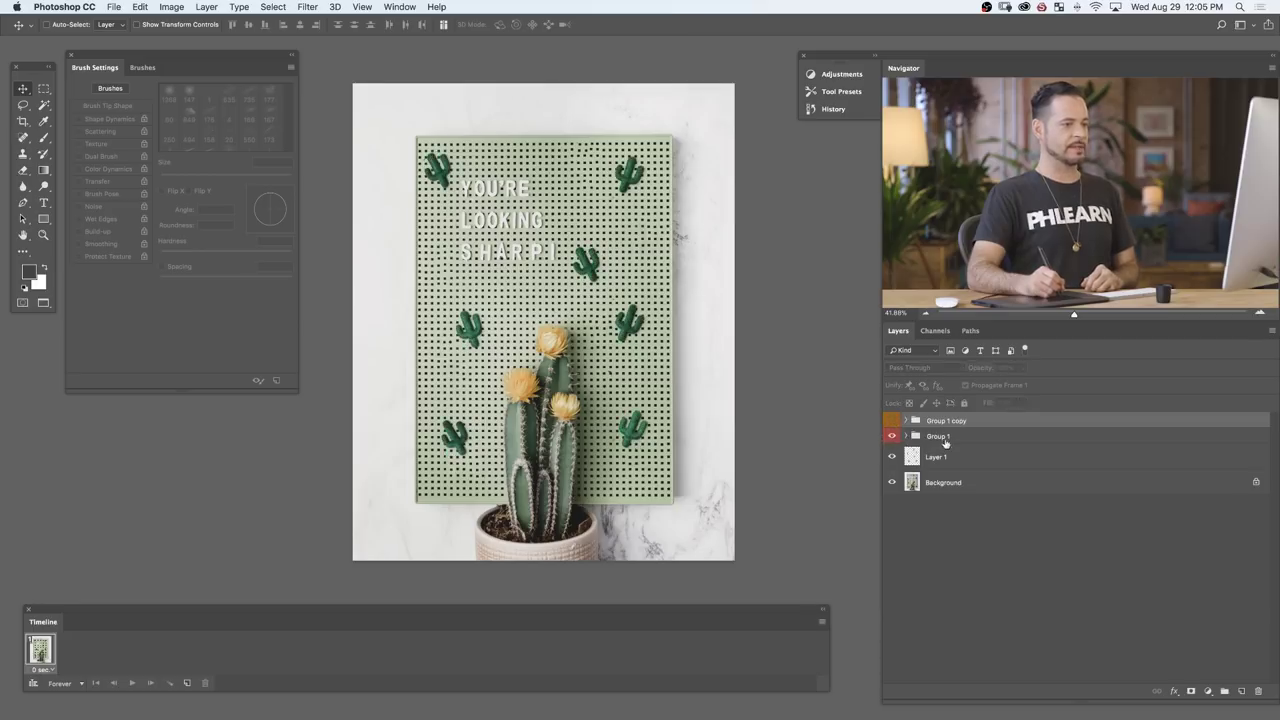
click(945, 437)
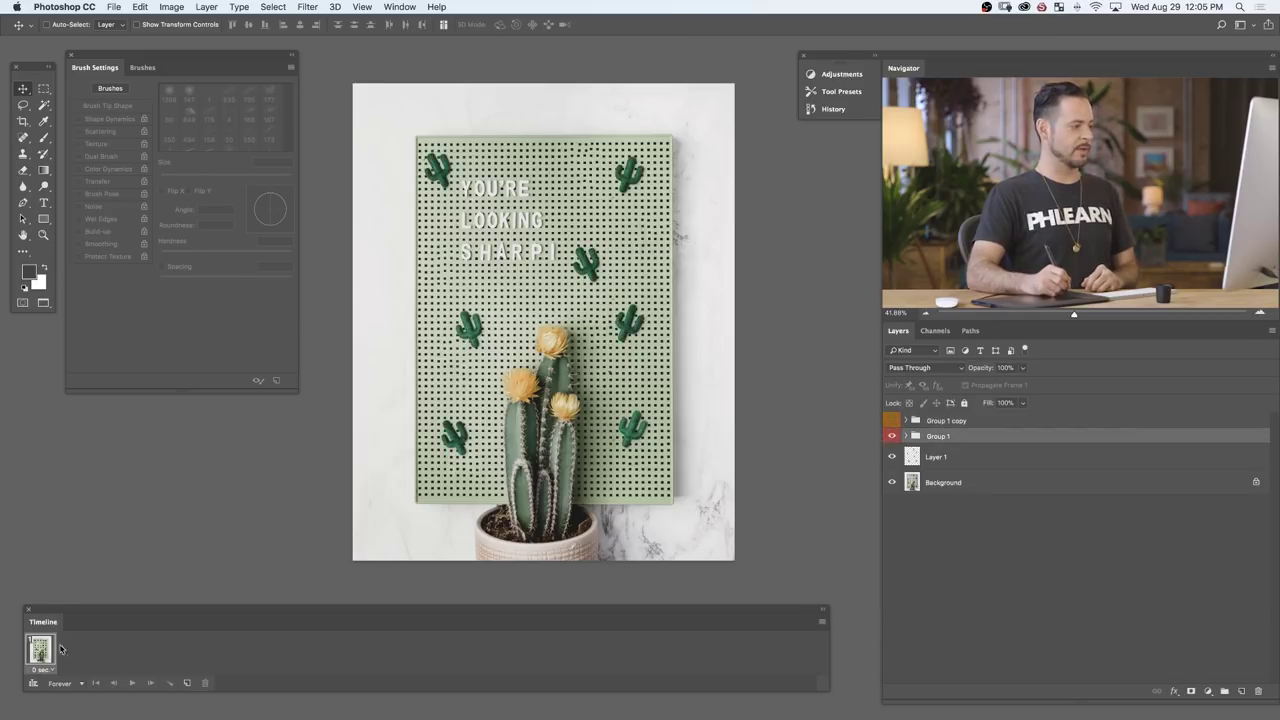
Step: Add a second animation frame that hides Group 1 and shows Group 1 copy
click(188, 684)
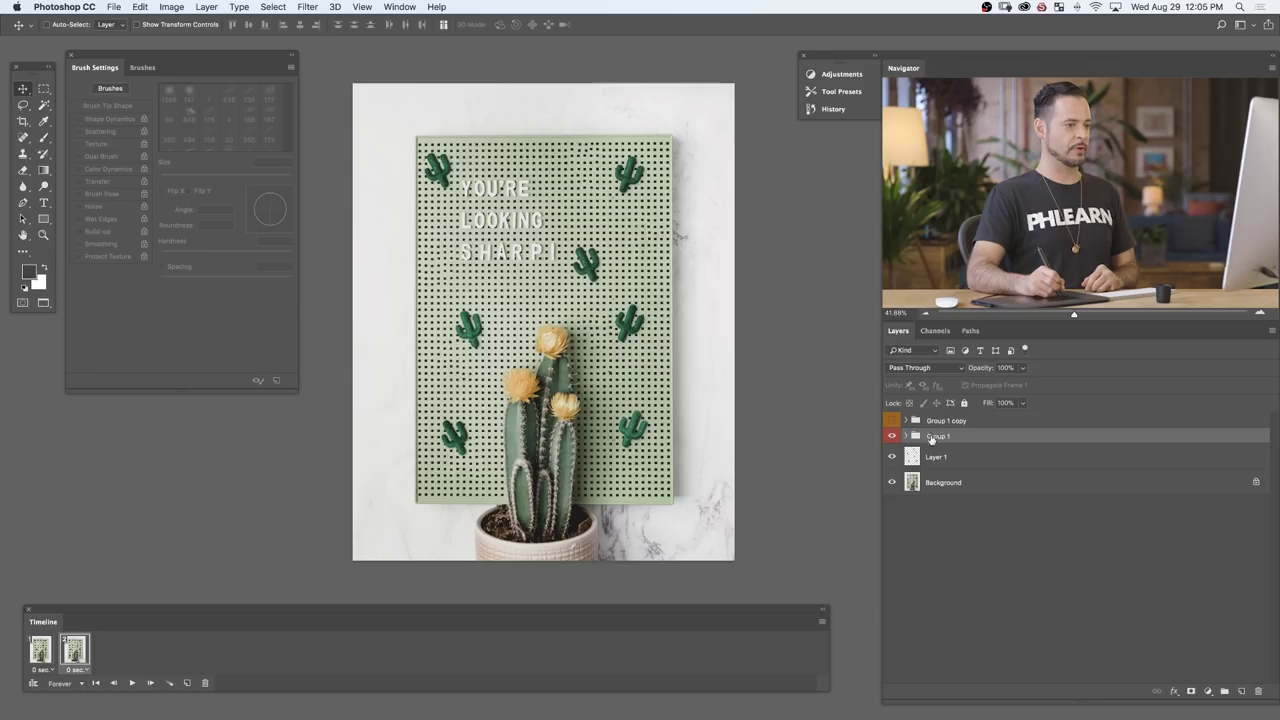
click(892, 437)
click(892, 421)
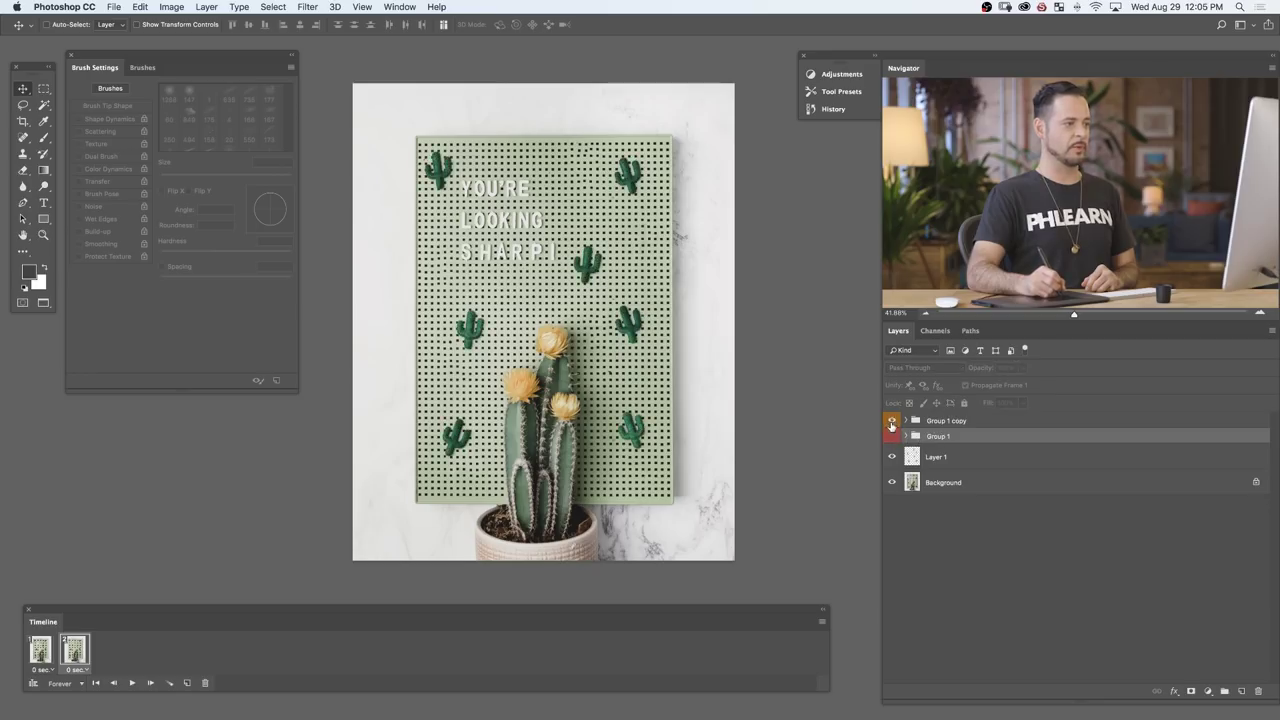
Step: Set the delay of both animation frames to 2.0 seconds and preview the playback
shift+click(40, 650)
click(75, 669)
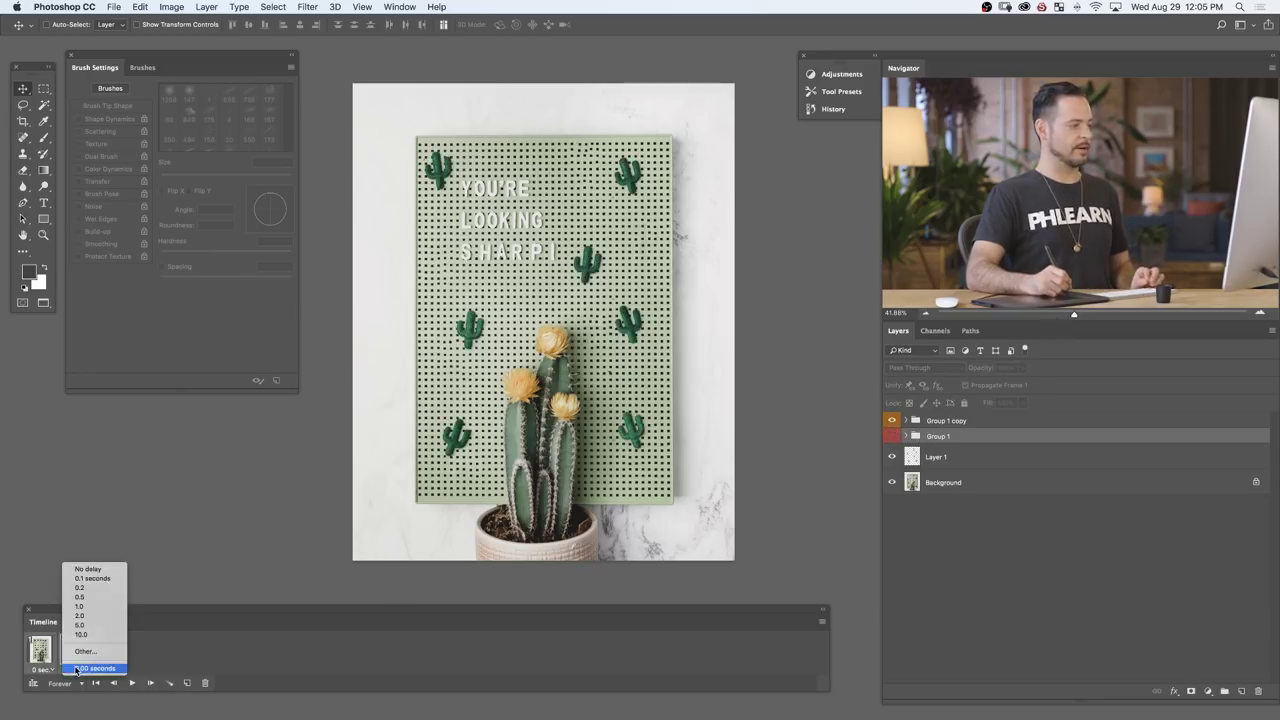
click(90, 615)
click(132, 683)
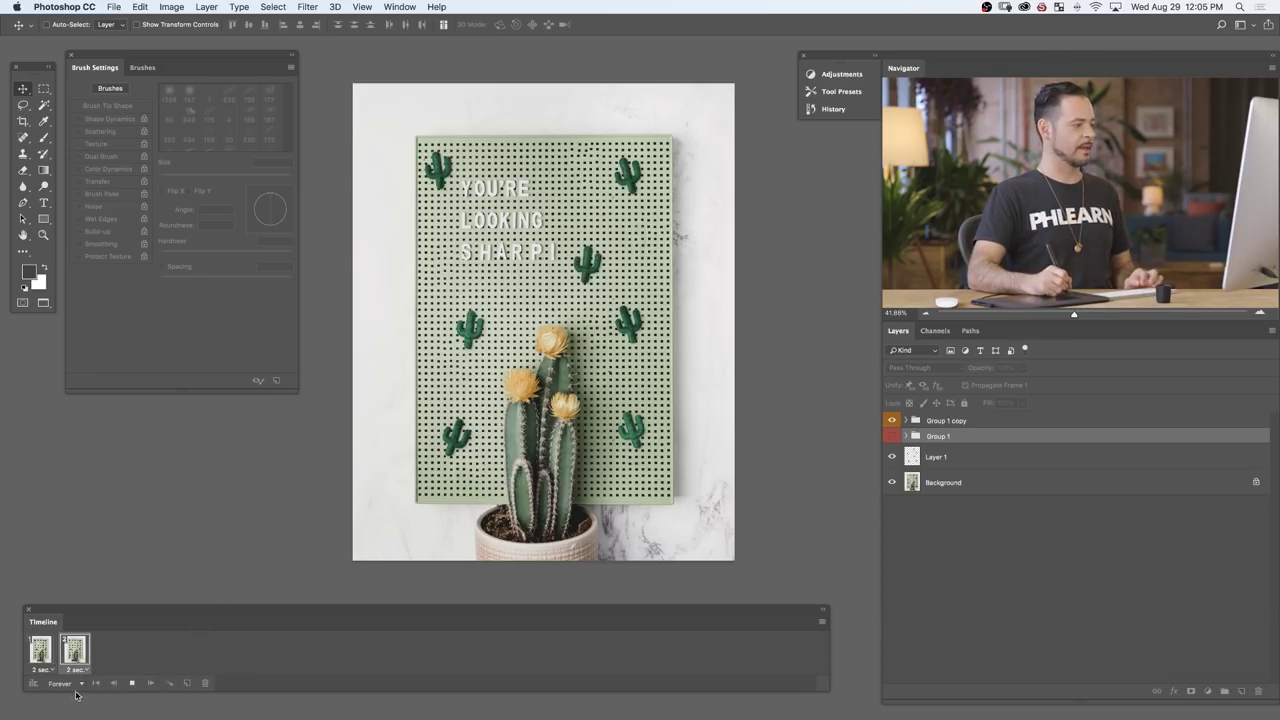
click(132, 683)
Step: Set the delay of both animation frames to 1.0 second and preview the looping animation
click(53, 661)
click(76, 669)
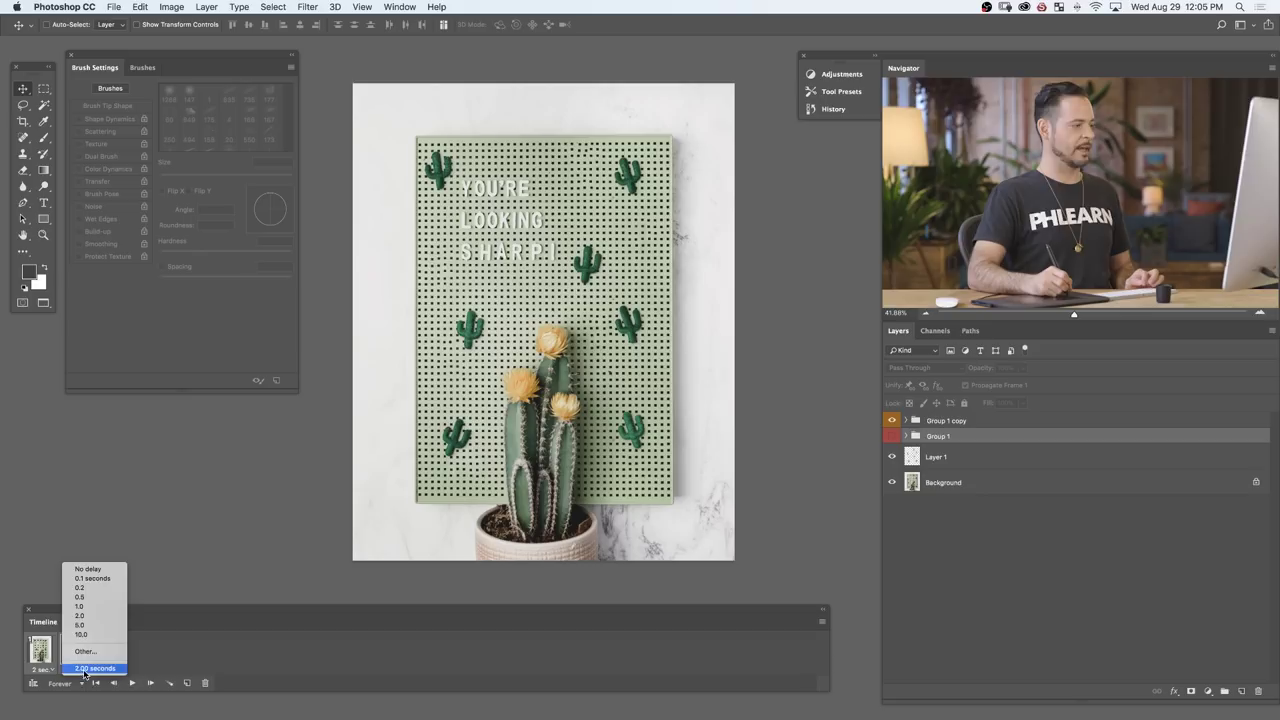
click(91, 606)
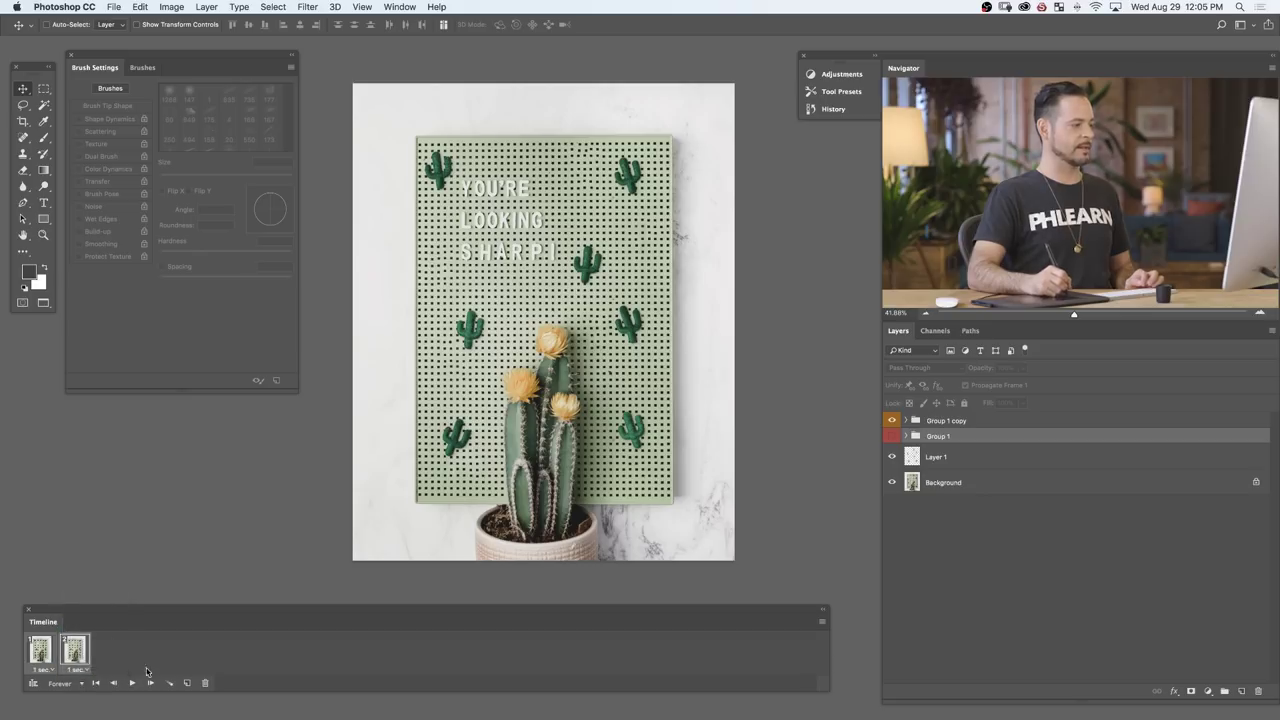
click(133, 683)
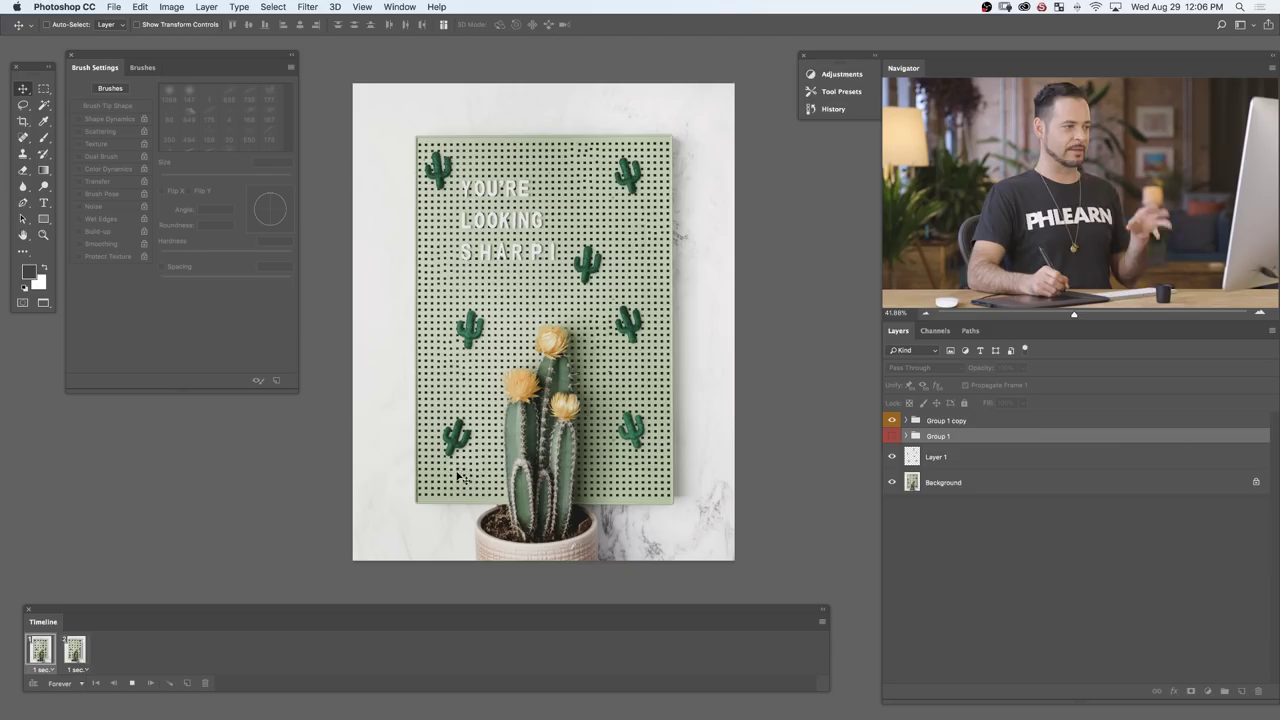
click(131, 684)
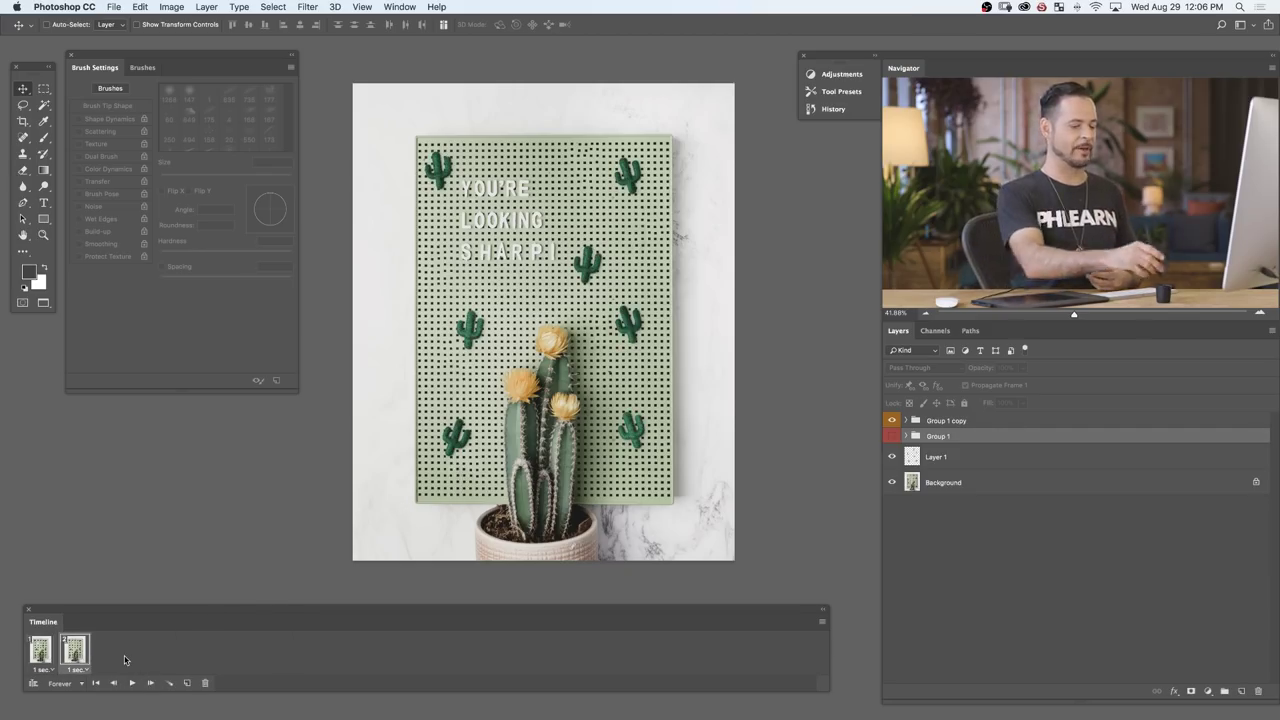
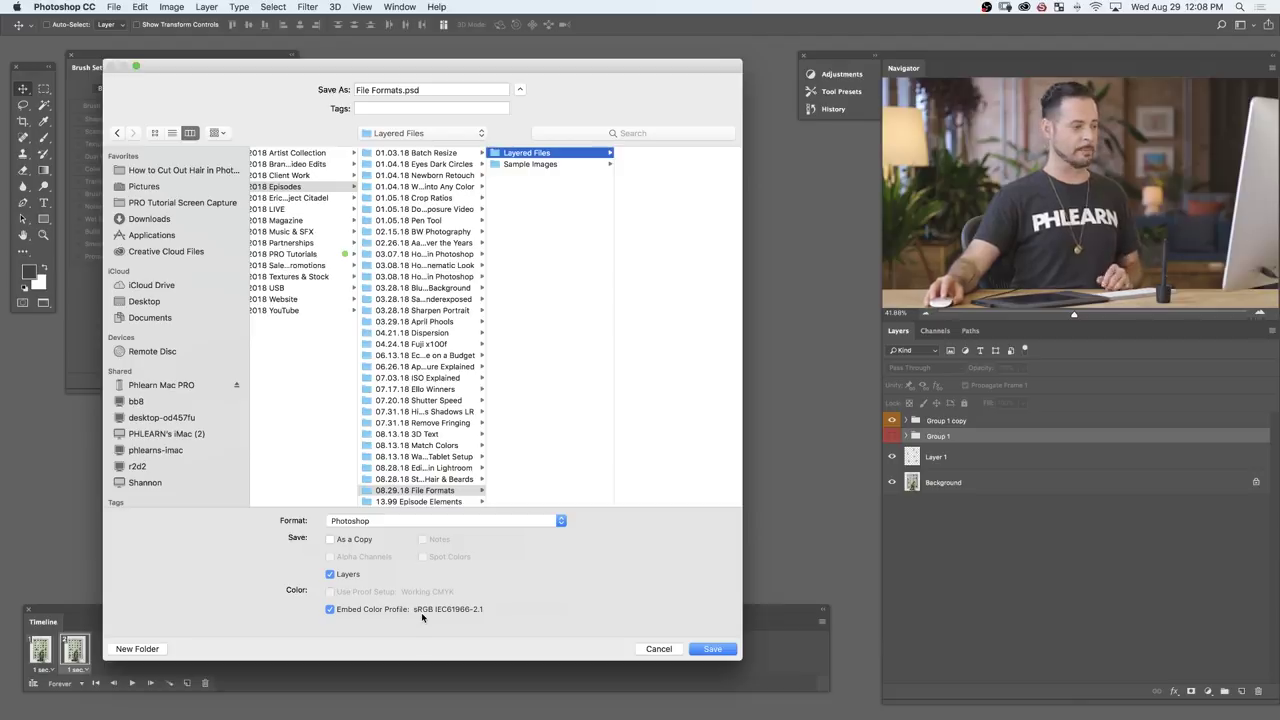
Step: Save the document as File Formats.psd in the Layered Files folder, with layers and Maximize Compatibility enabled
click(713, 649)
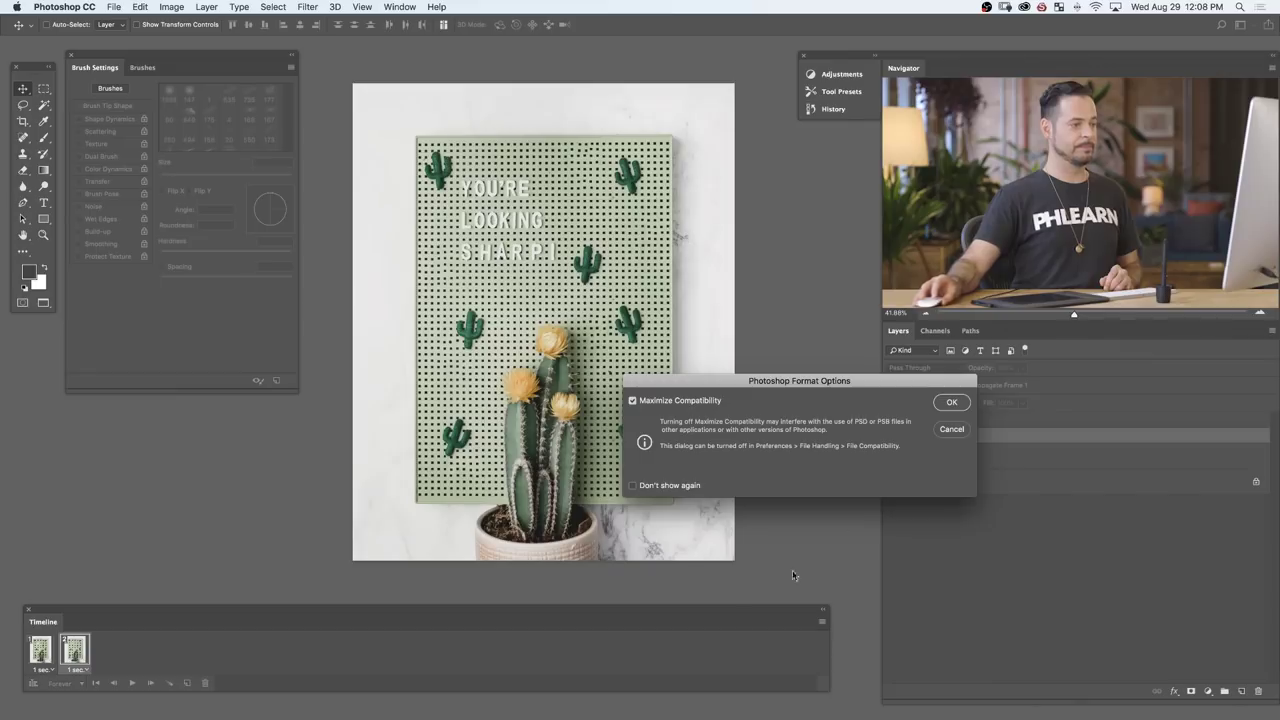
click(957, 406)
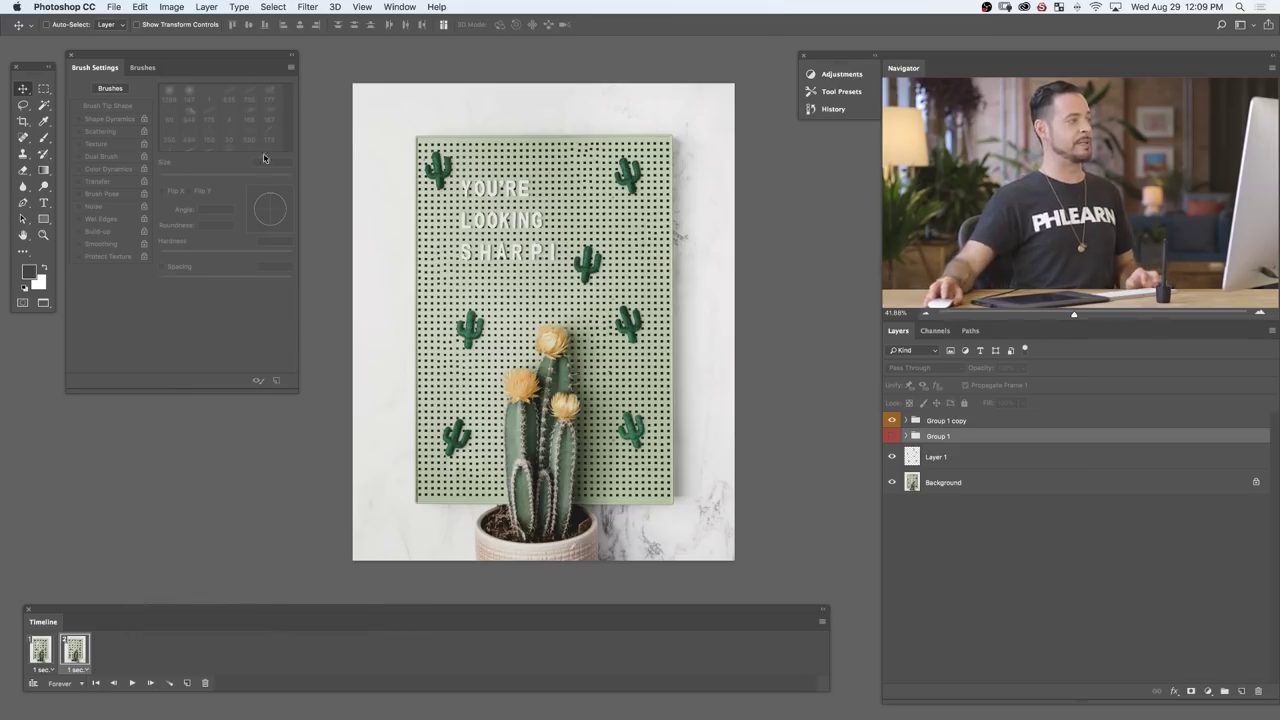
Step: Save the document in Large Document Format as File Formats.psb in Layered Files, with Maximize Compatibility enabled
click(64, 6)
mouse_move(114, 7)
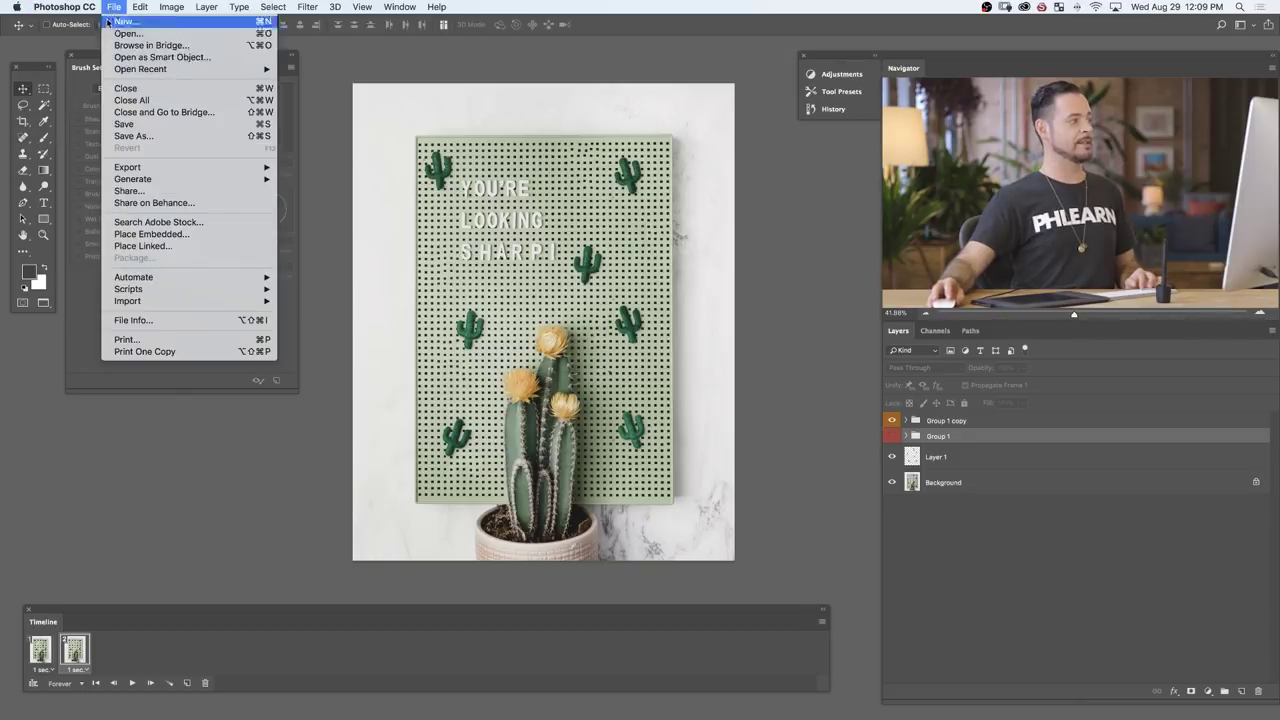
click(132, 136)
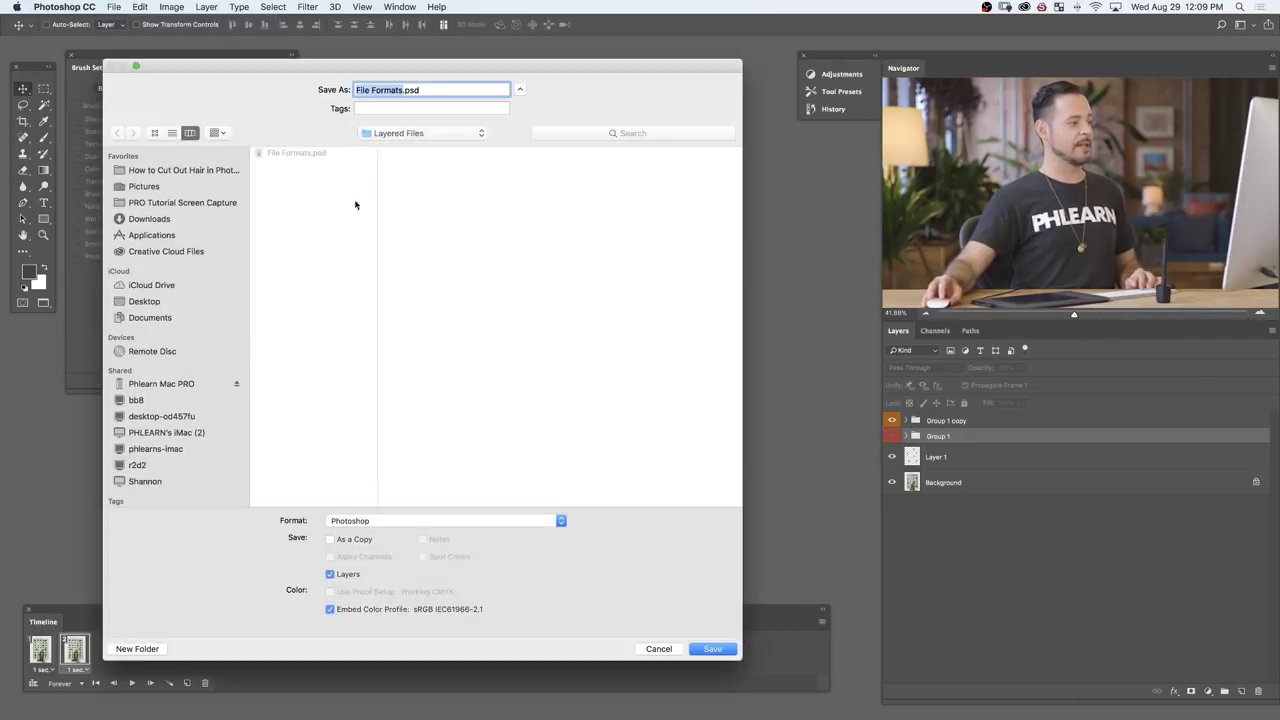
click(371, 518)
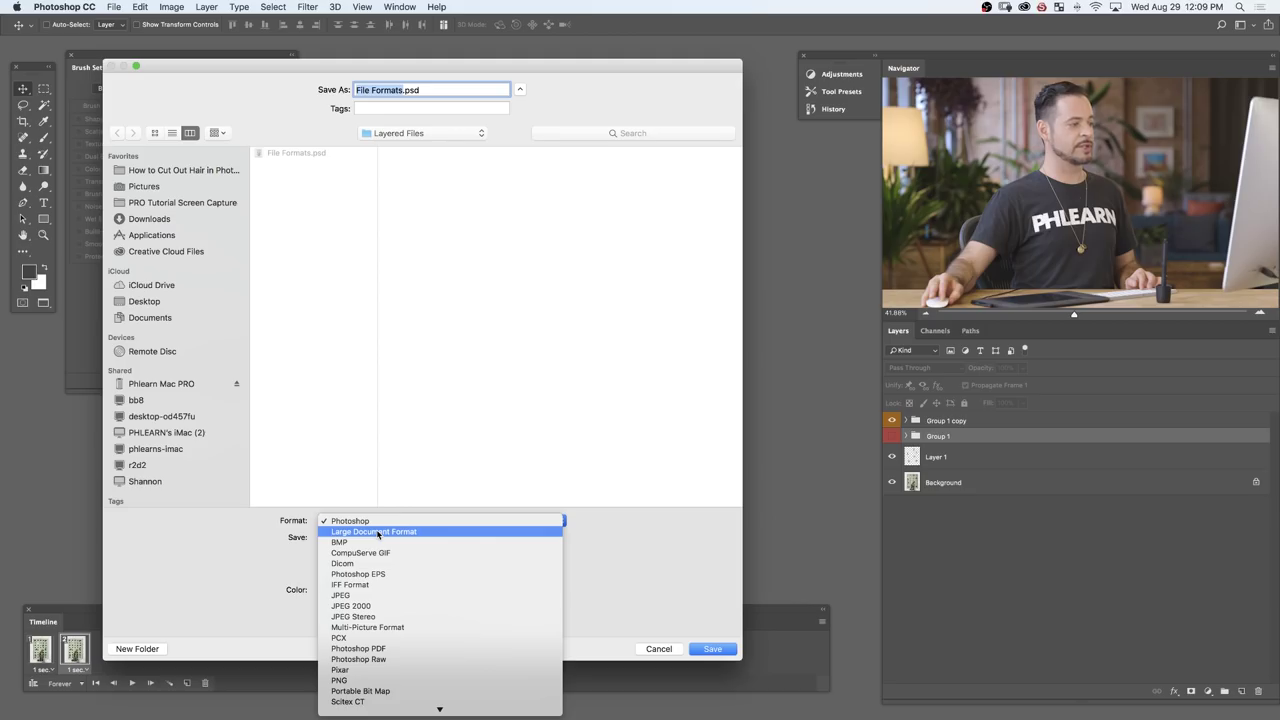
click(377, 532)
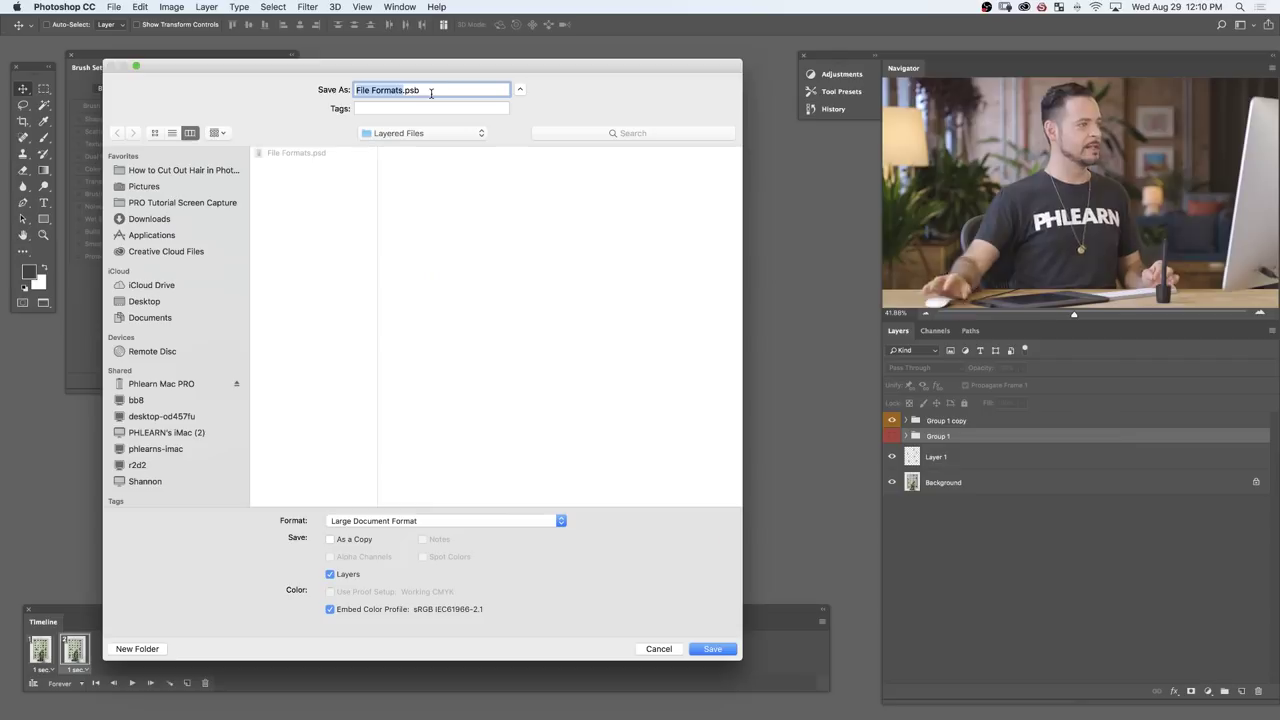
click(711, 648)
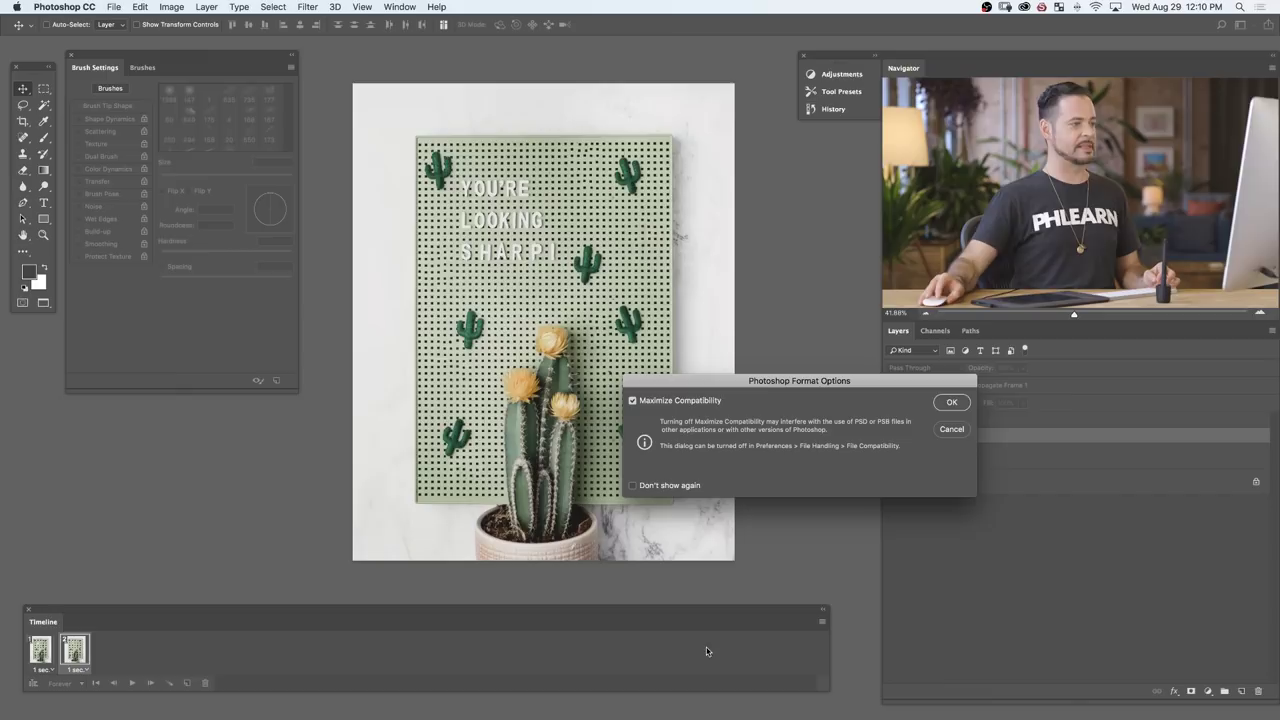
click(951, 403)
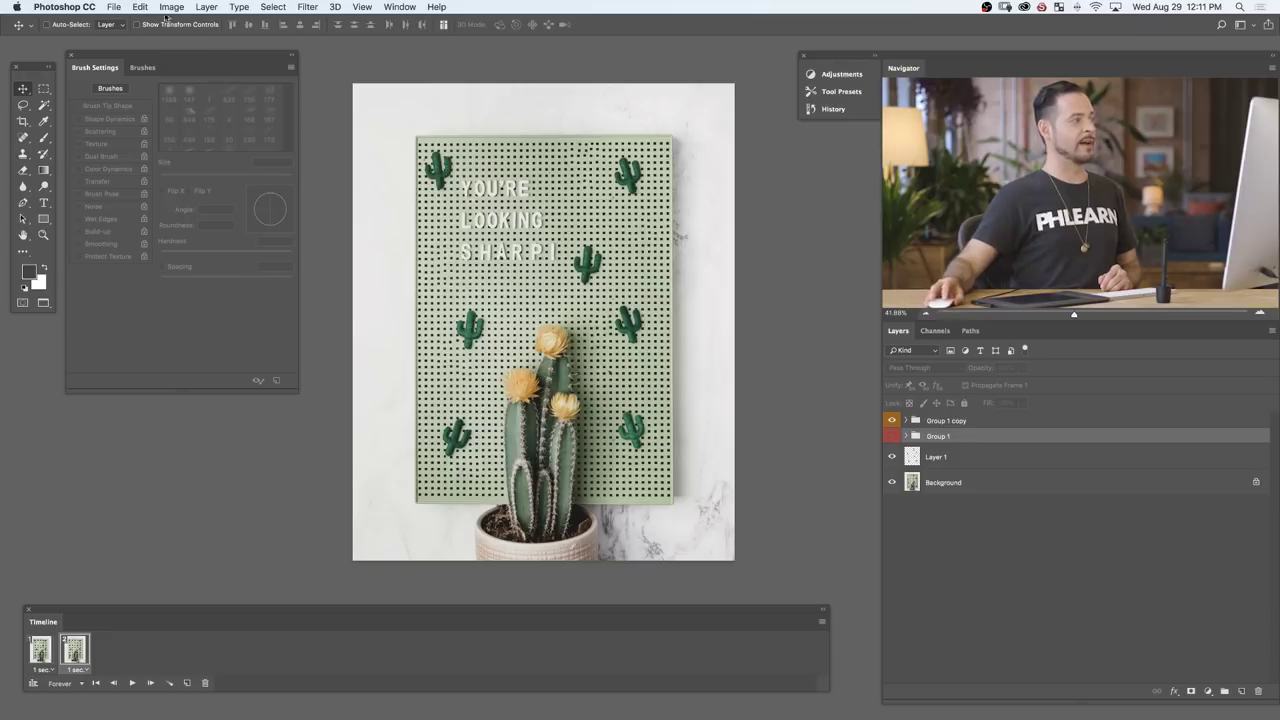
Step: Save the document as the layered TIFF File Formats.tif with no image compression, Interleaved pixel order, Macintosh byte order and RLE layer compression
click(113, 7)
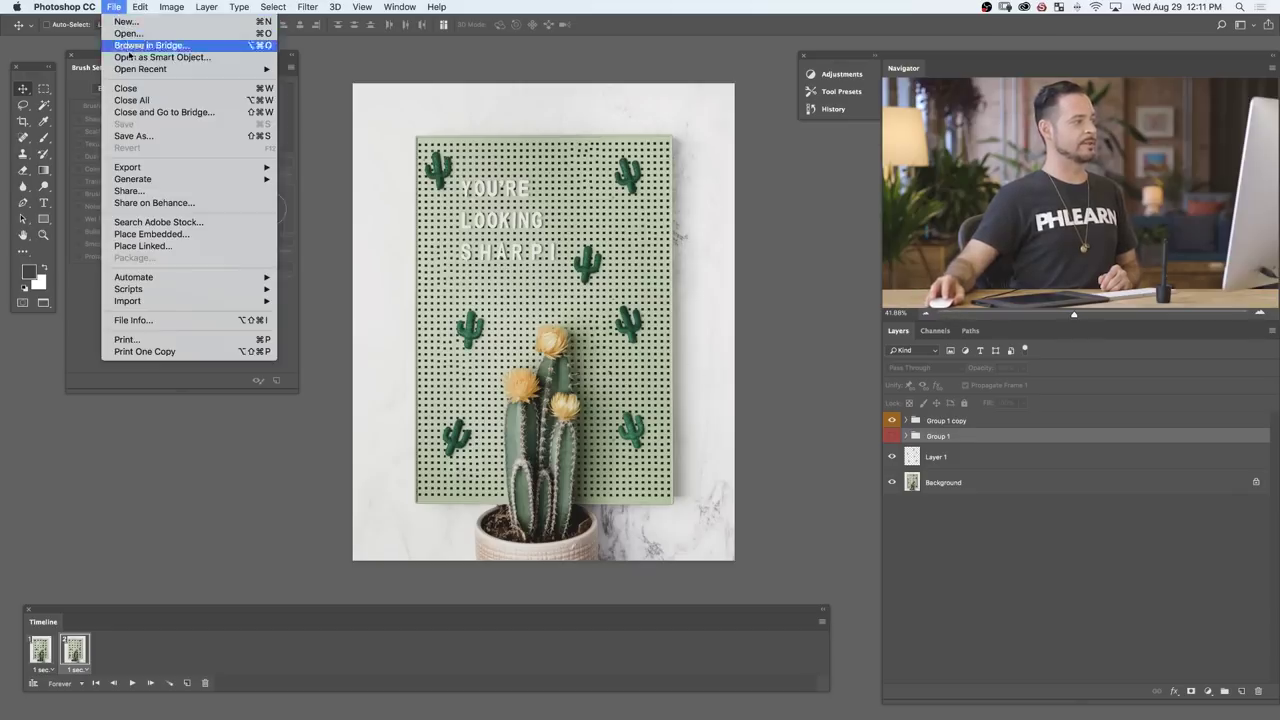
click(133, 135)
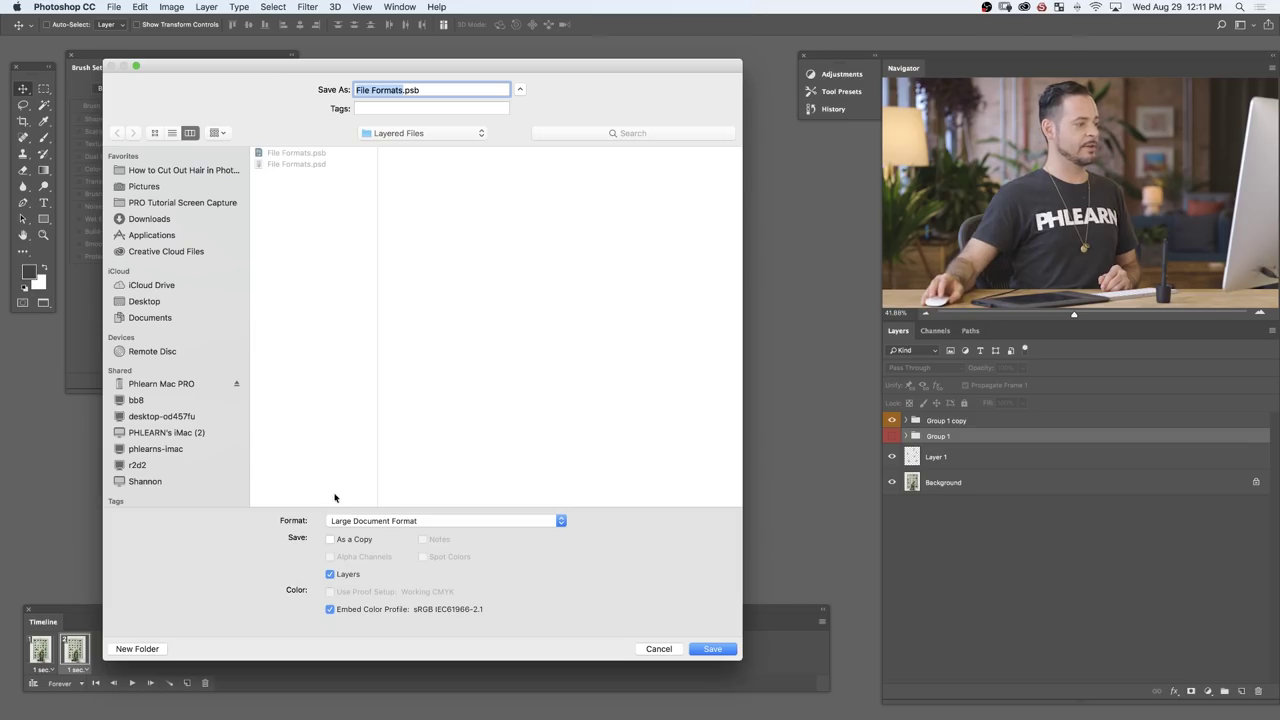
click(360, 524)
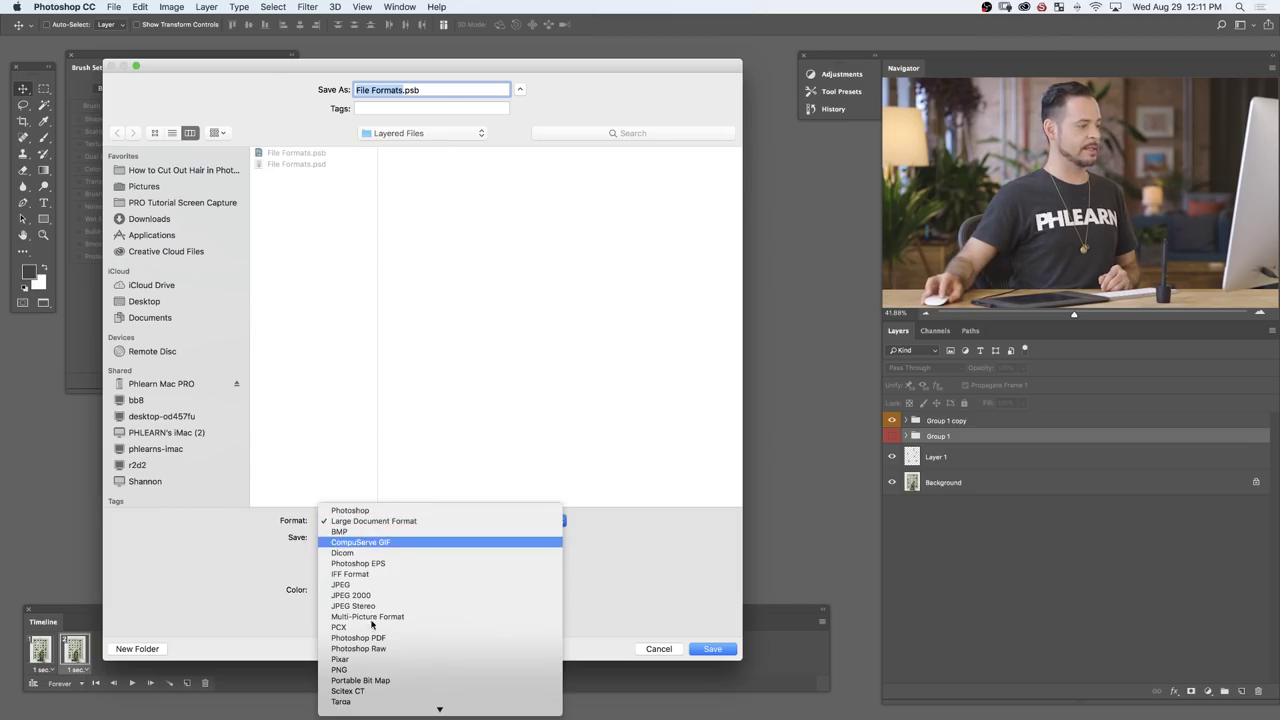
click(368, 689)
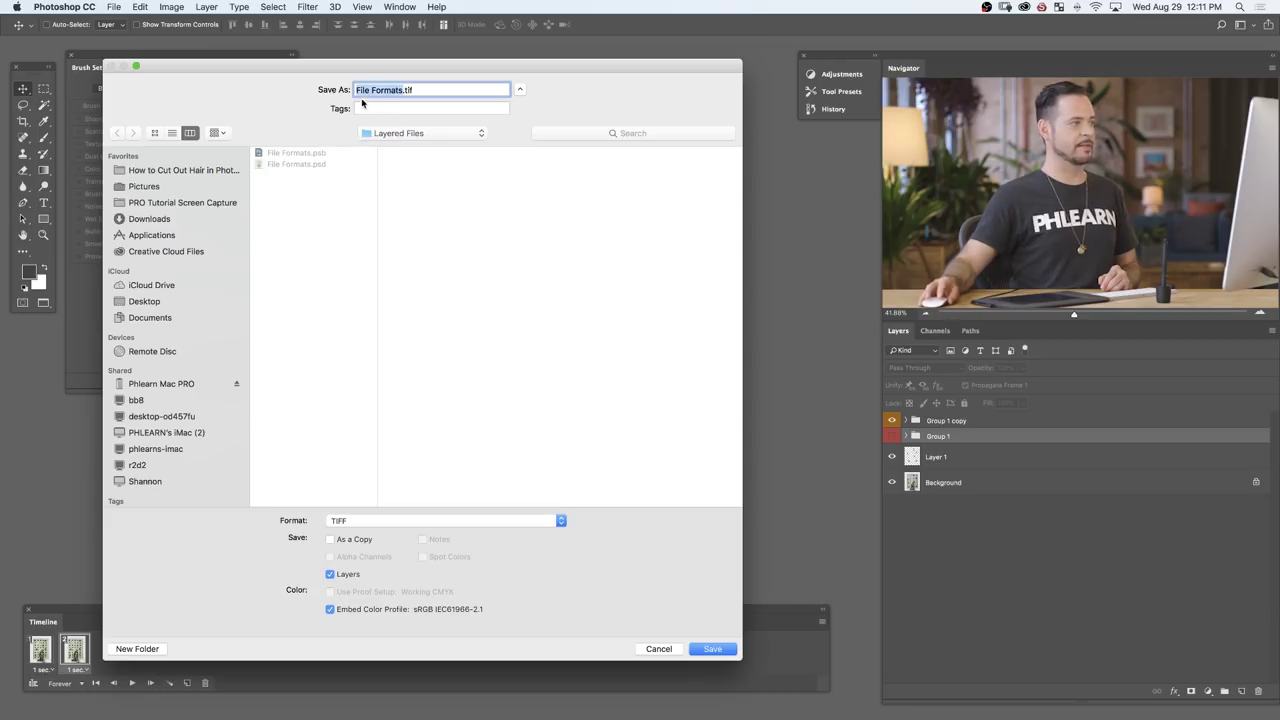
click(712, 649)
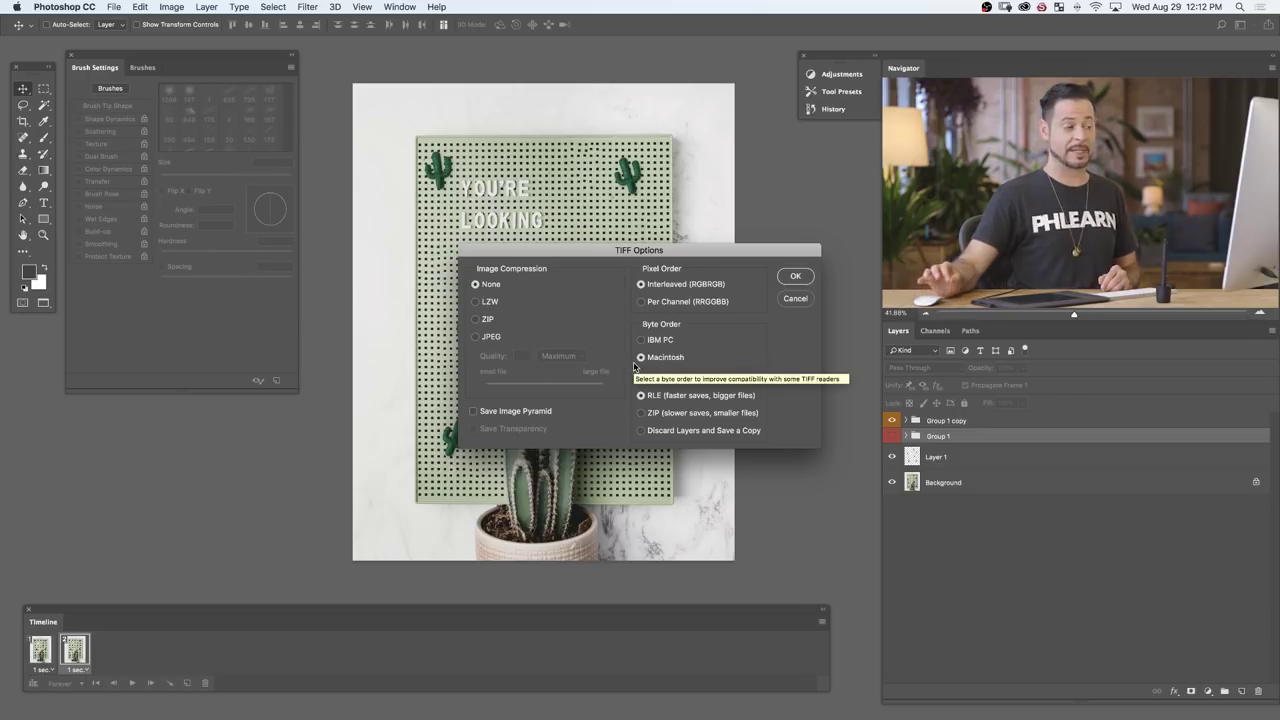
click(794, 277)
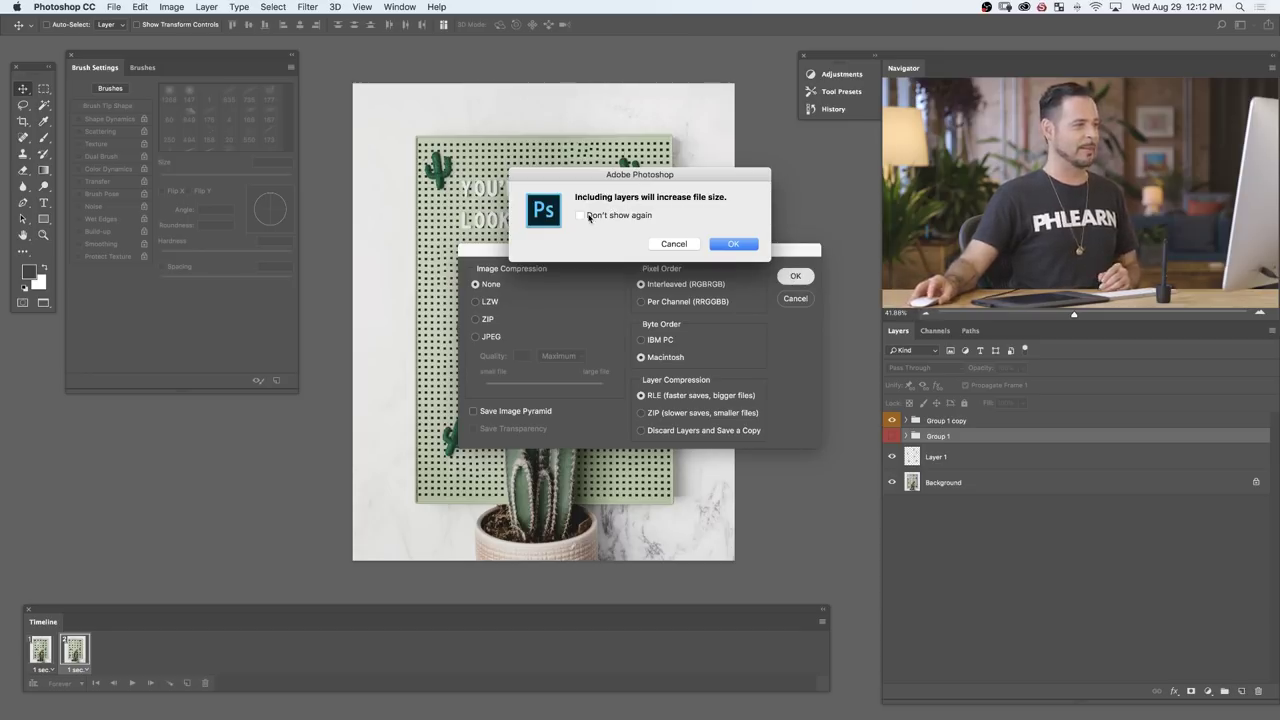
click(747, 250)
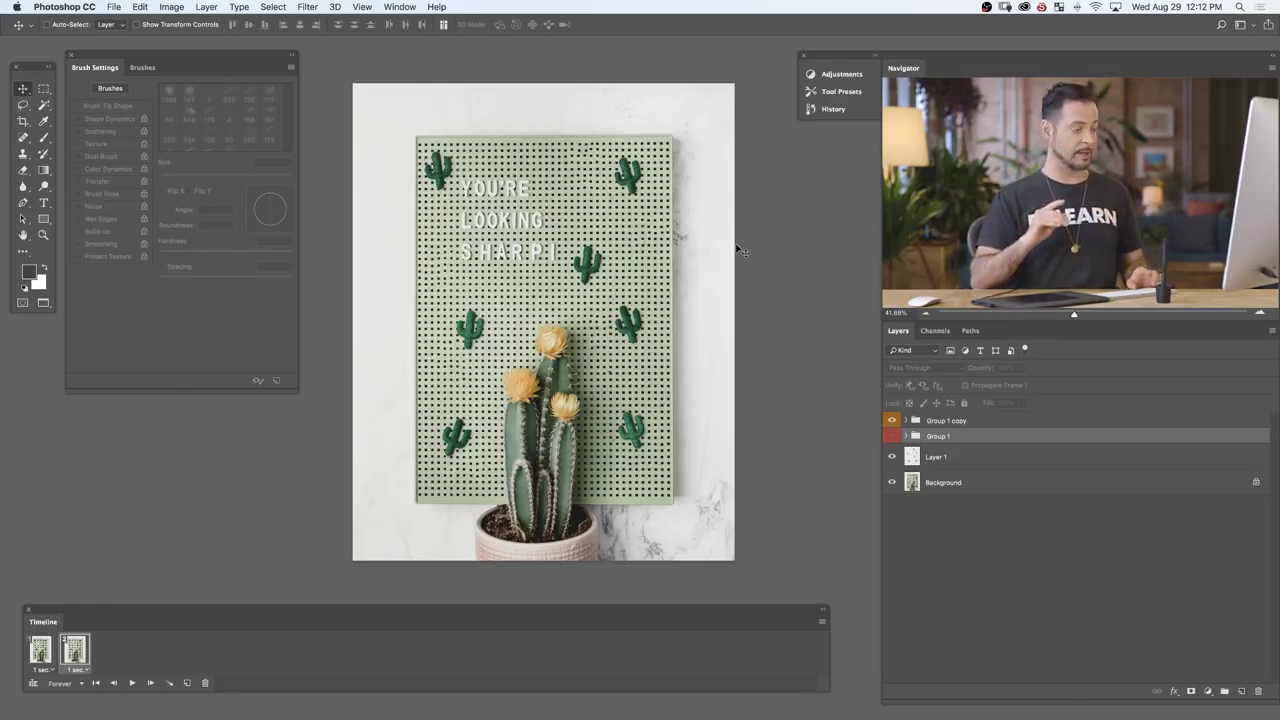
Step: Close the document and open all the saved File Formats versions from the Layered Files folder together
key(super+w)
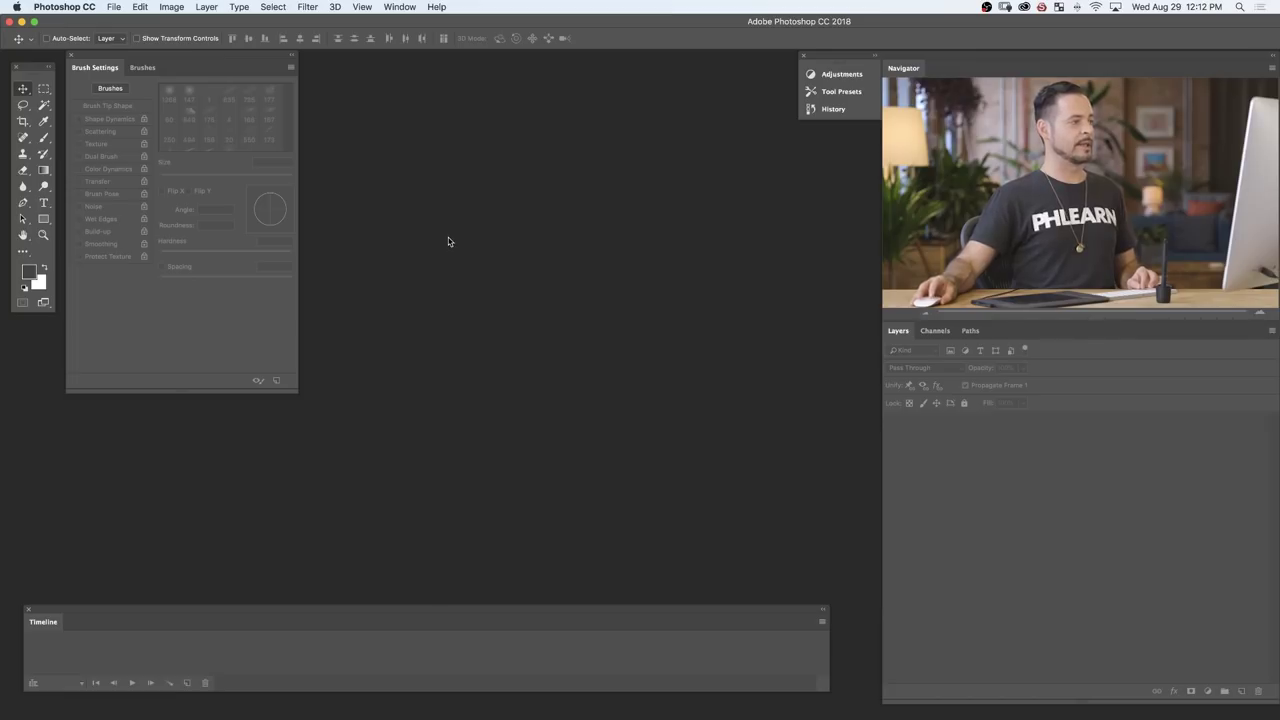
key(super+o)
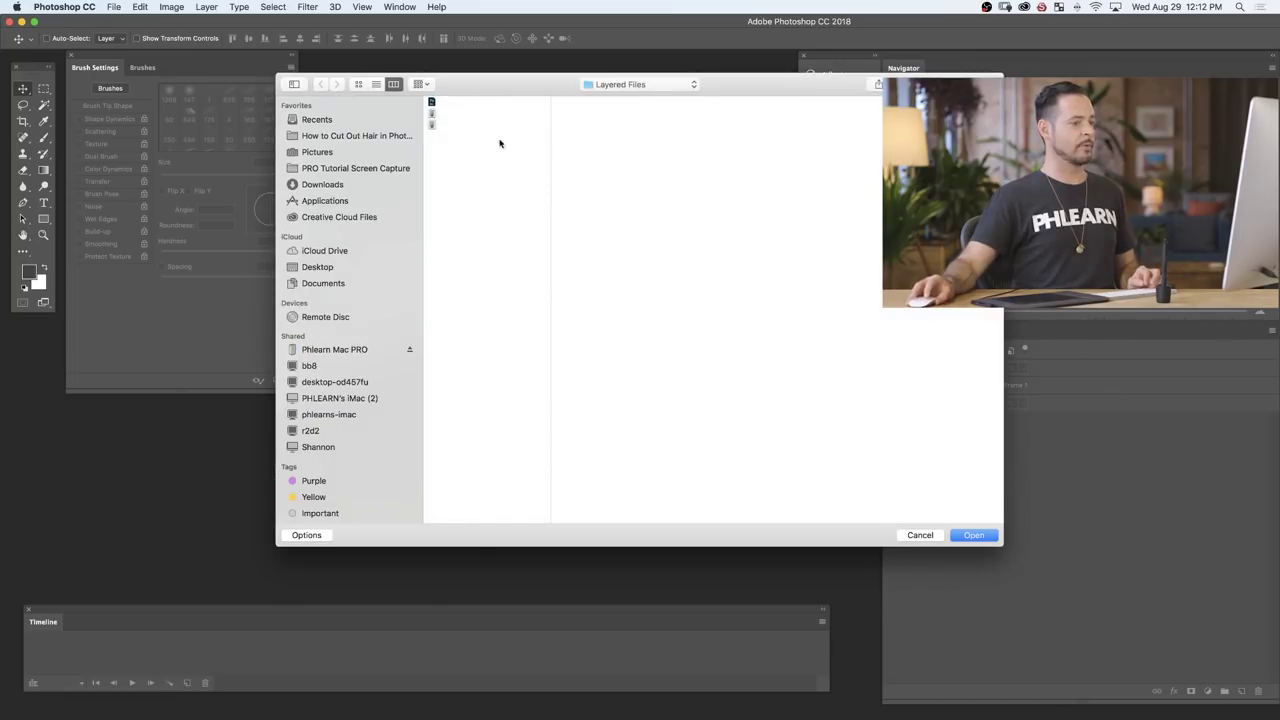
key(super+a)
click(984, 537)
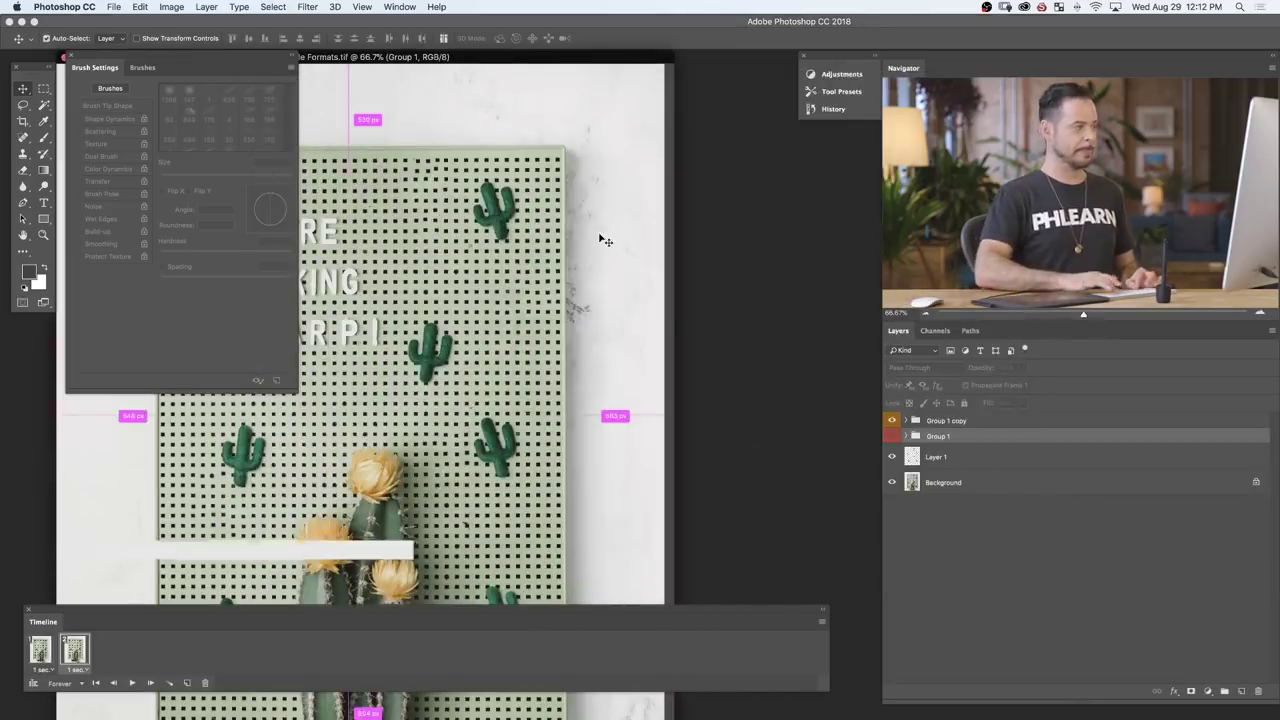
Step: Hide the Brush Settings and Timeline, and zoom the open File Formats documents out to 25%
click(69, 56)
click(29, 610)
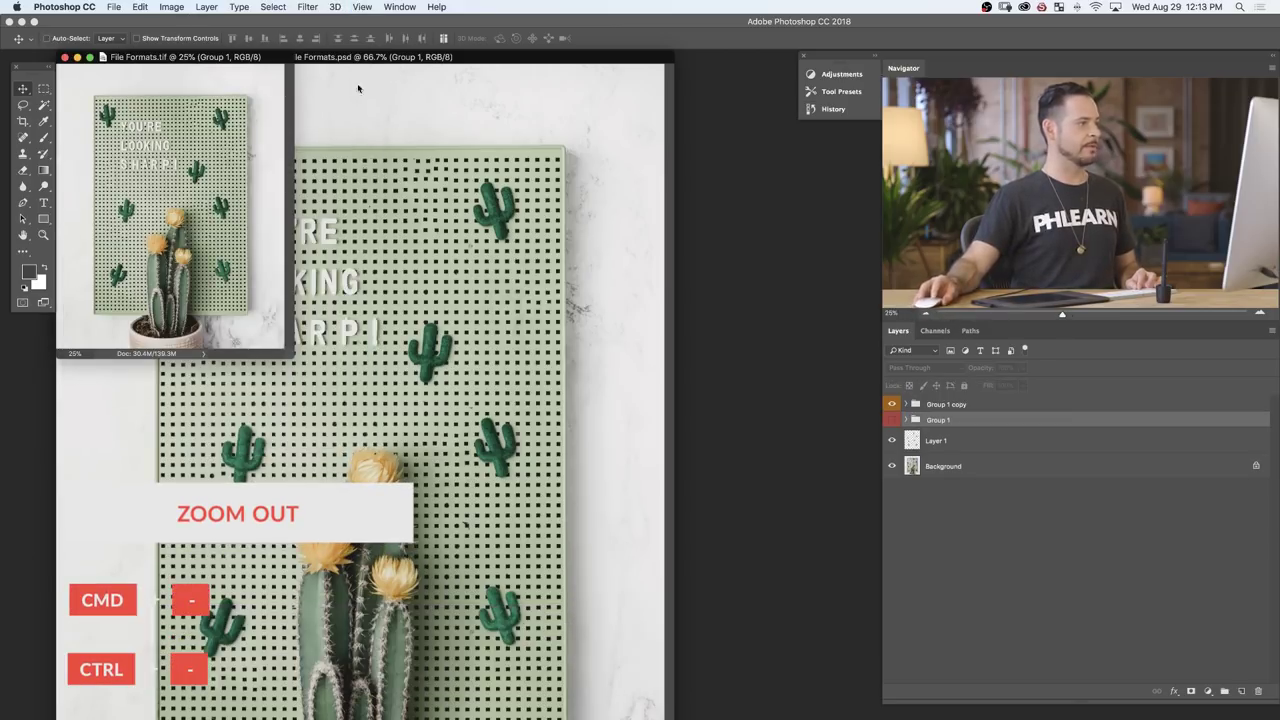
key(super+w)
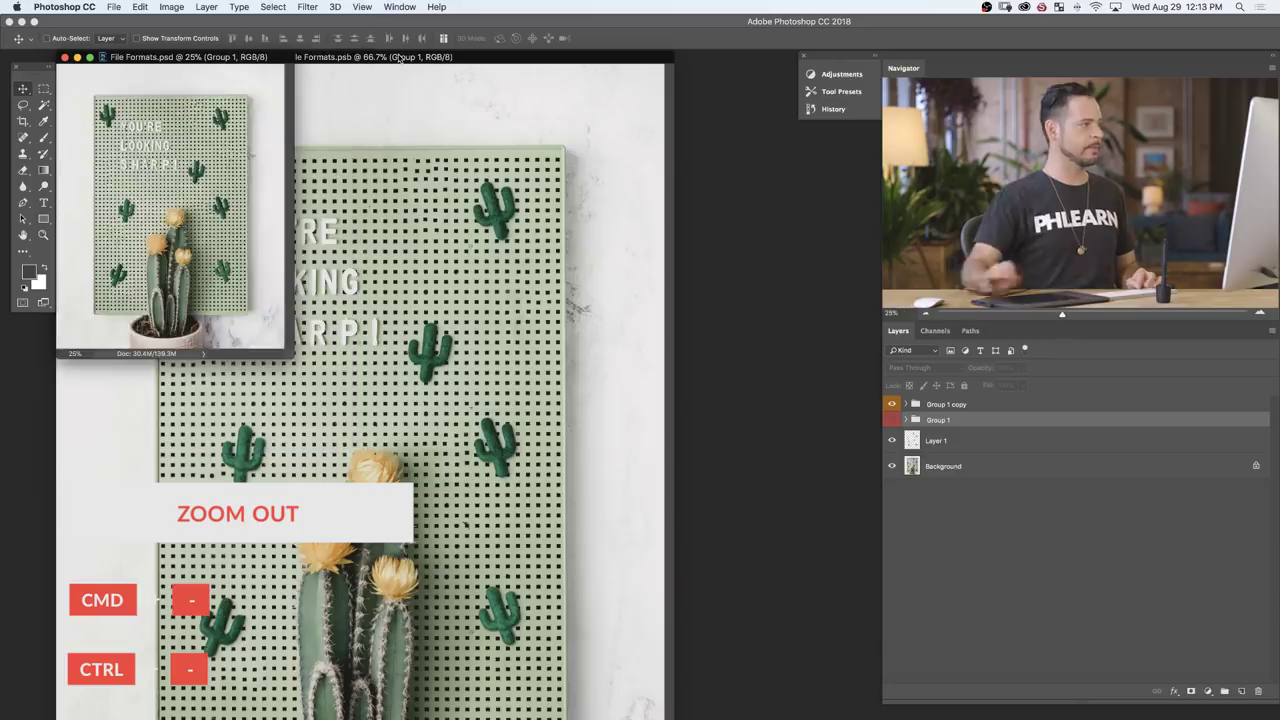
click(398, 57)
key(super+w)
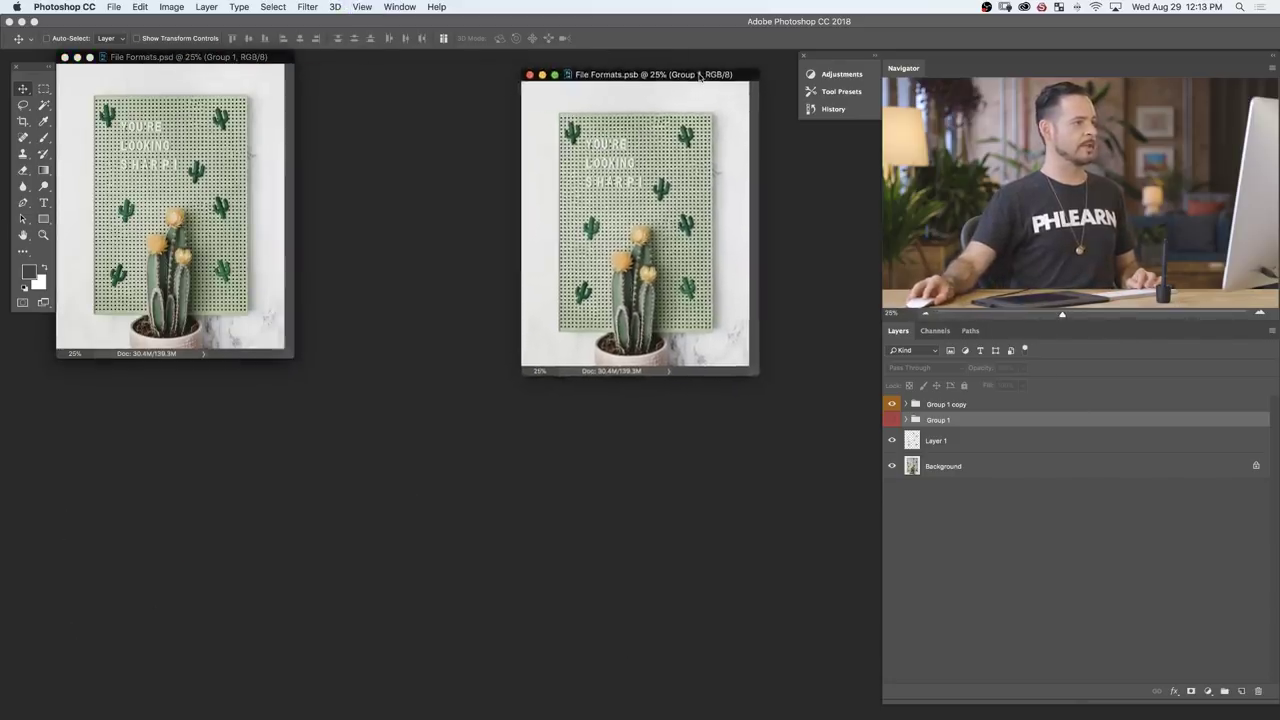
Step: Arrange the floating windows of File Formats.psd, File Formats.psb and File Formats.tif side by side in that order
drag(173, 57, 466, 307)
drag(212, 121, 178, 68)
drag(626, 70, 406, 78)
click(488, 368)
drag(468, 300, 718, 78)
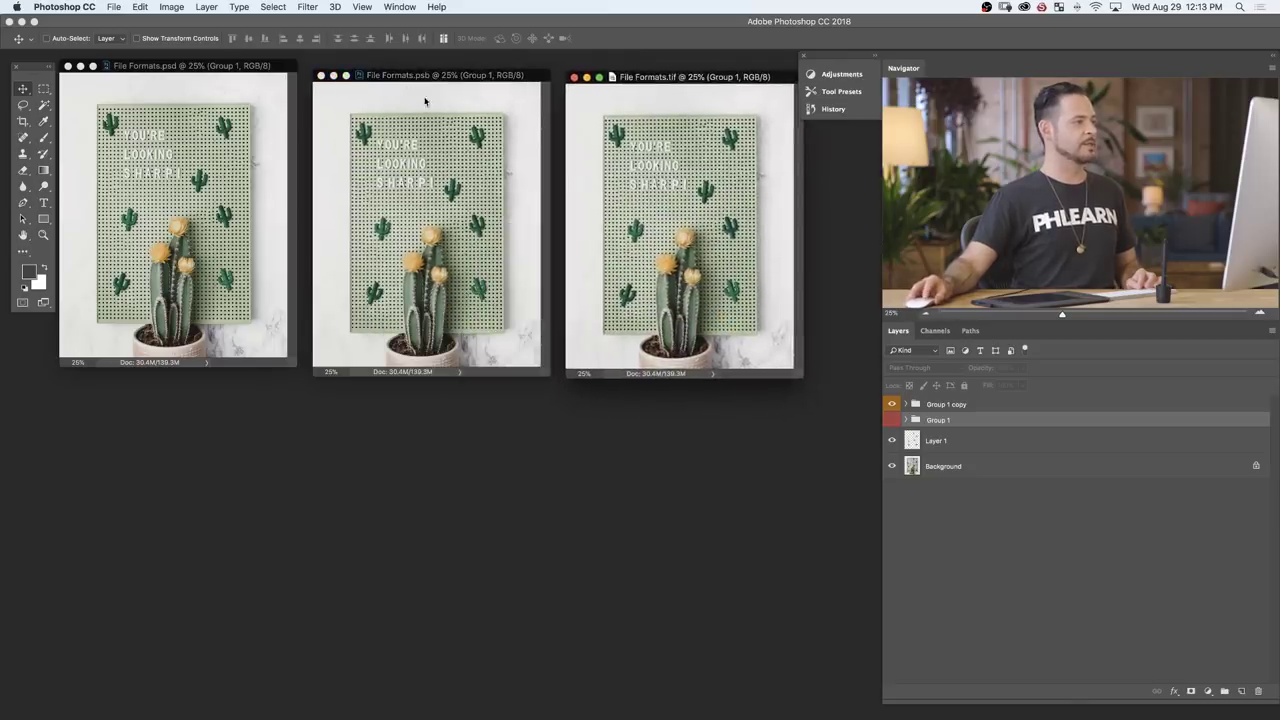
Step: Switch the visibility of Group 1 copy and Group 1 in File Formats.psd to check the layers, leaving only Group 1 copy shown
click(254, 67)
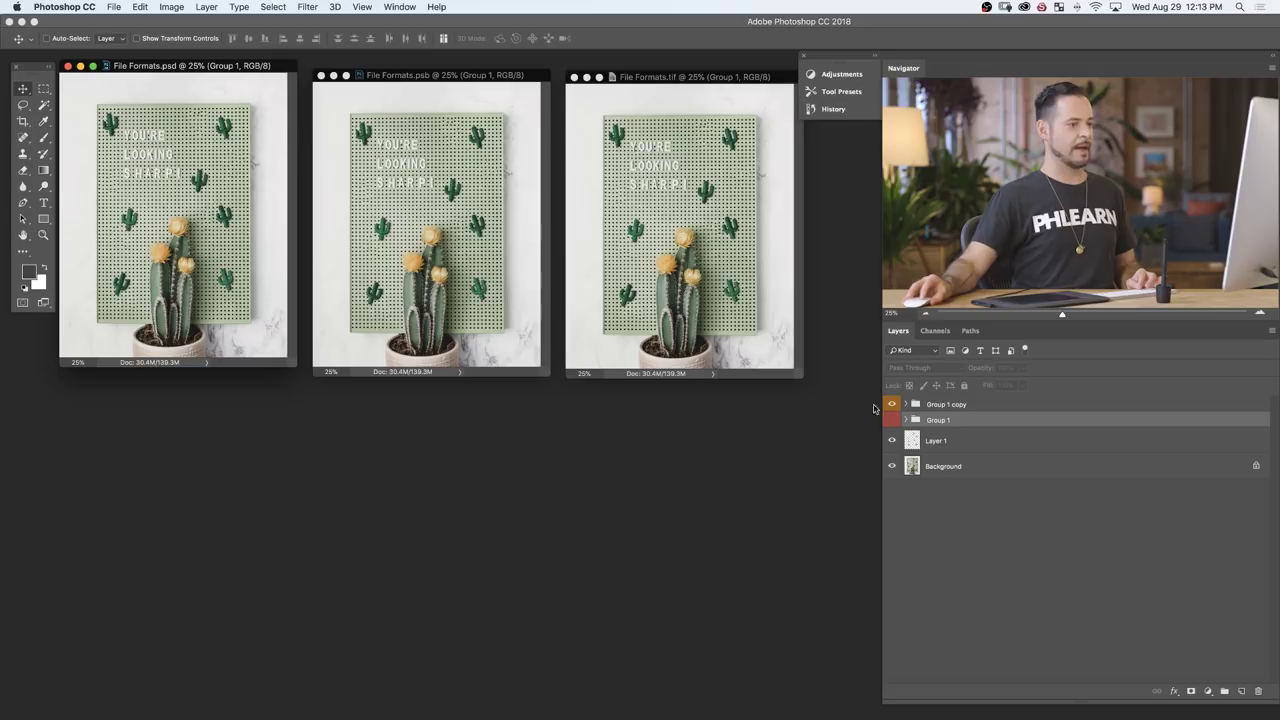
click(891, 405)
click(892, 420)
click(891, 417)
click(891, 406)
click(891, 421)
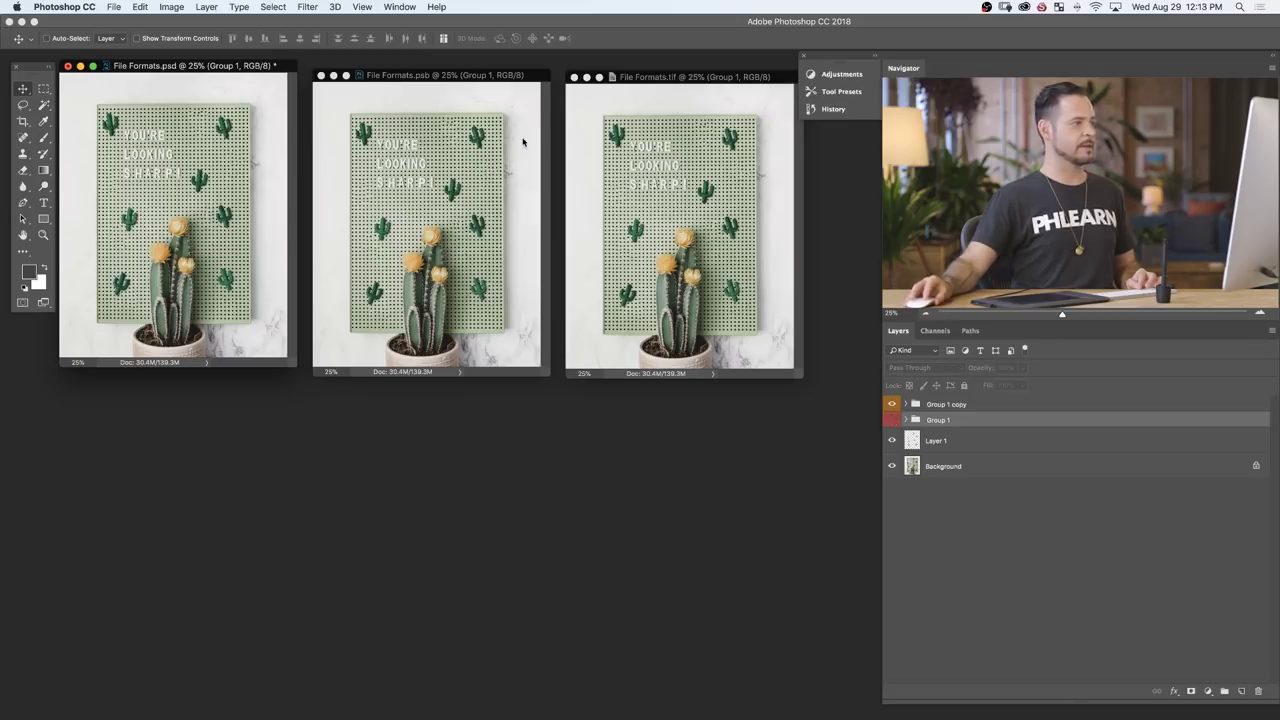
Step: Check the layers in File Formats.psb and File Formats.tif by switching the visibility of Group 1 copy off and on
click(479, 84)
click(889, 405)
click(889, 405)
click(891, 405)
click(891, 405)
click(688, 84)
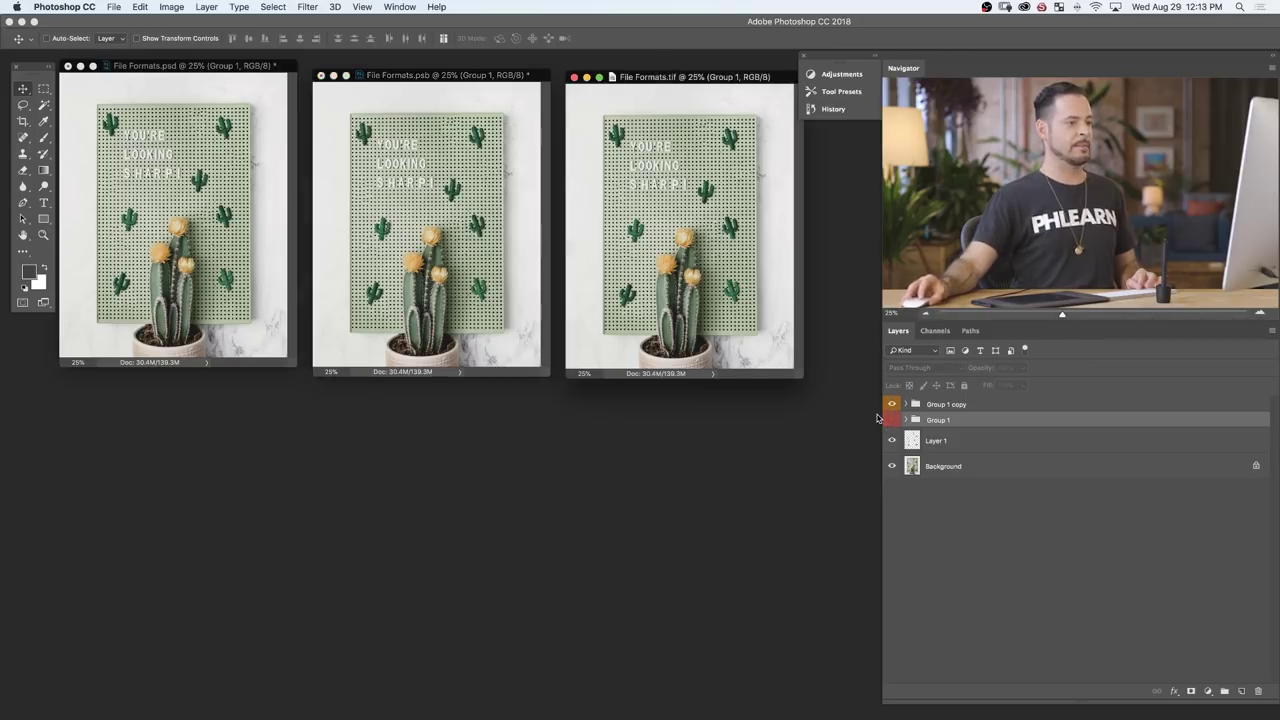
click(891, 406)
click(891, 406)
Step: Show the Timeline and play the frame animation in the TIFF, PSB and PSD documents
click(399, 7)
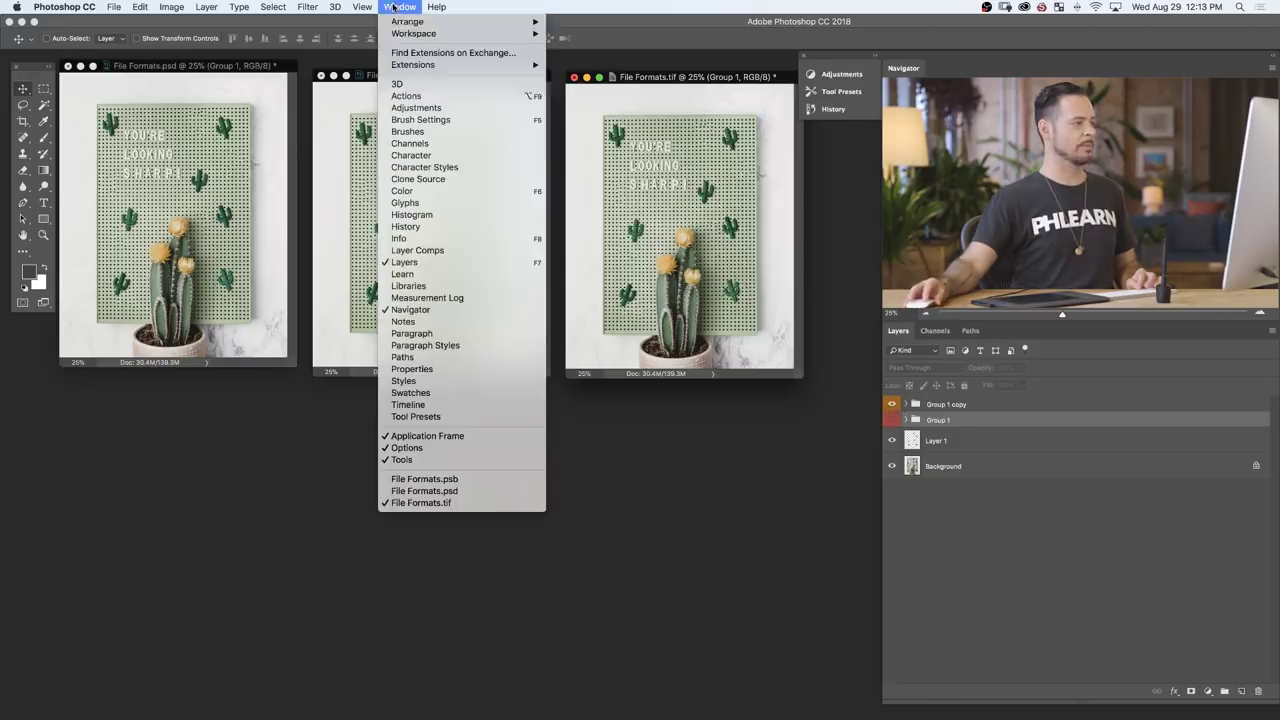
click(417, 405)
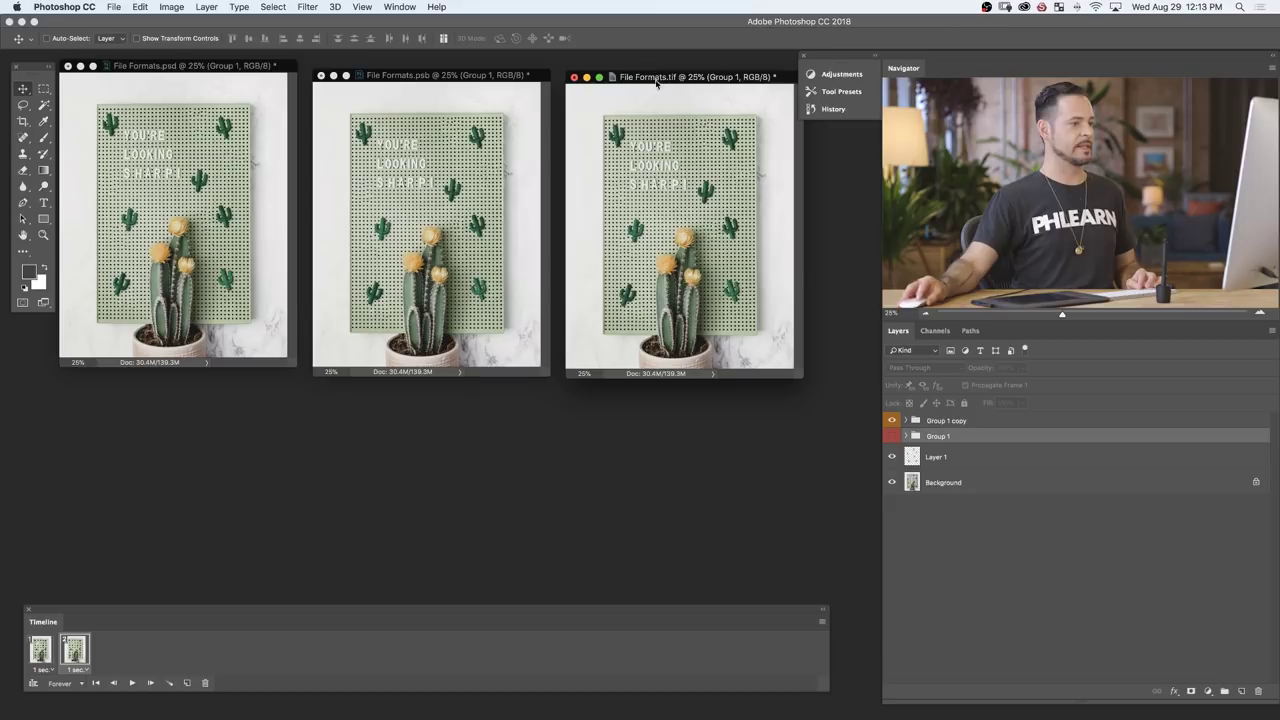
click(133, 684)
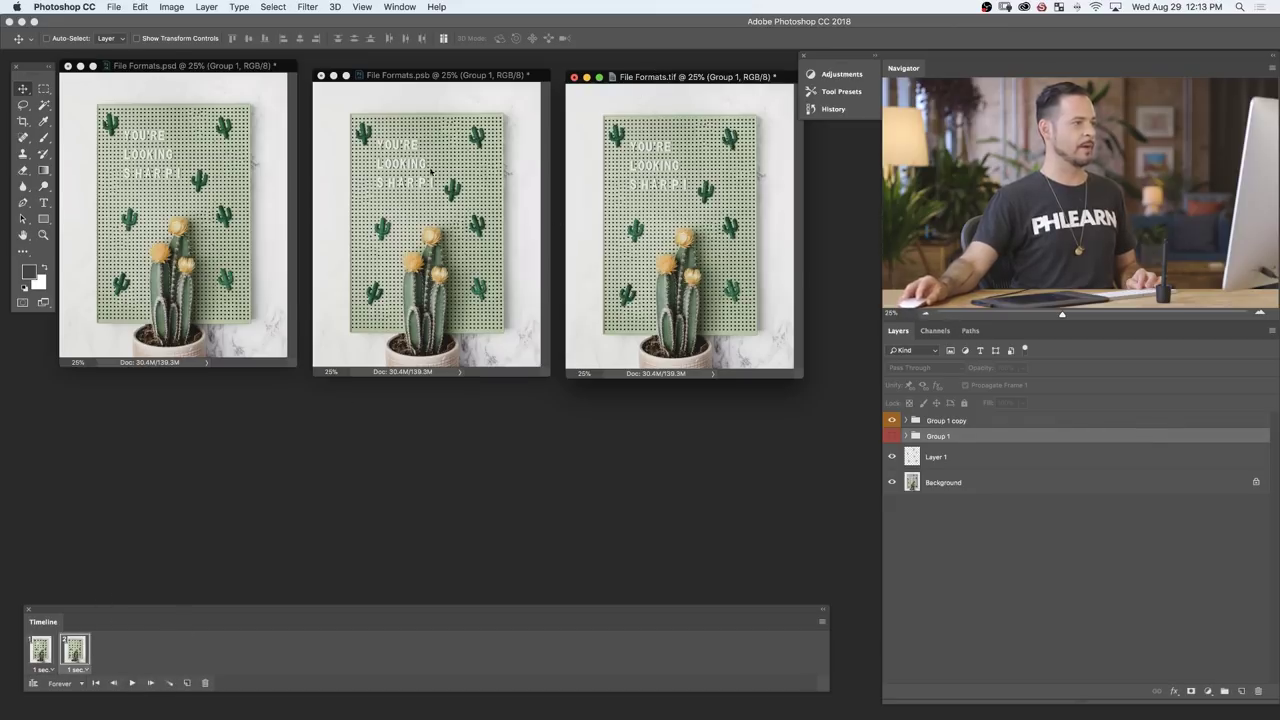
click(486, 80)
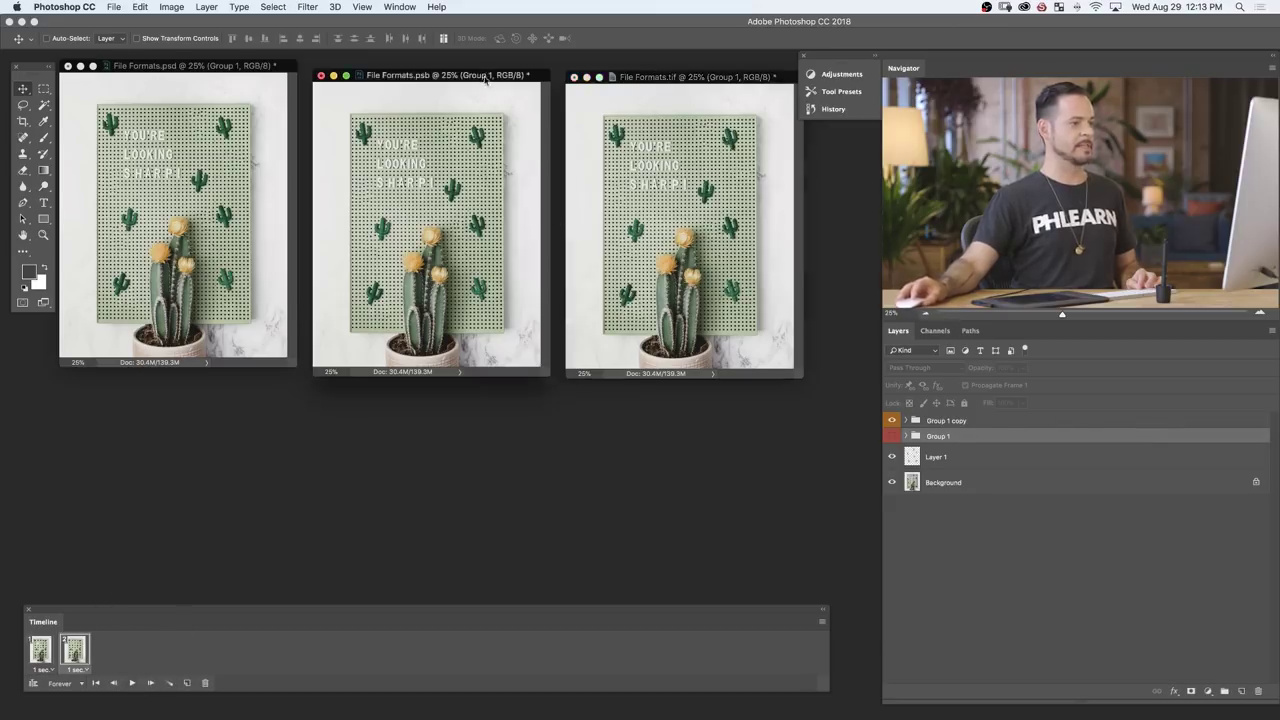
click(130, 684)
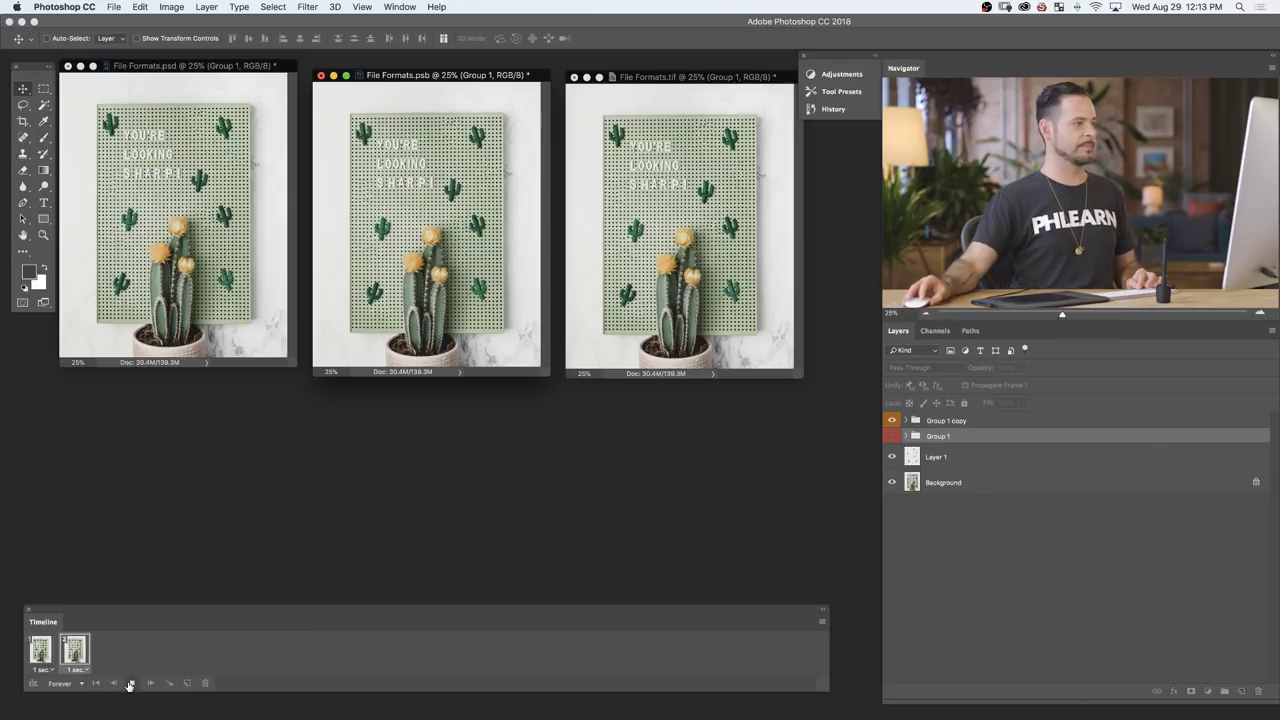
click(204, 66)
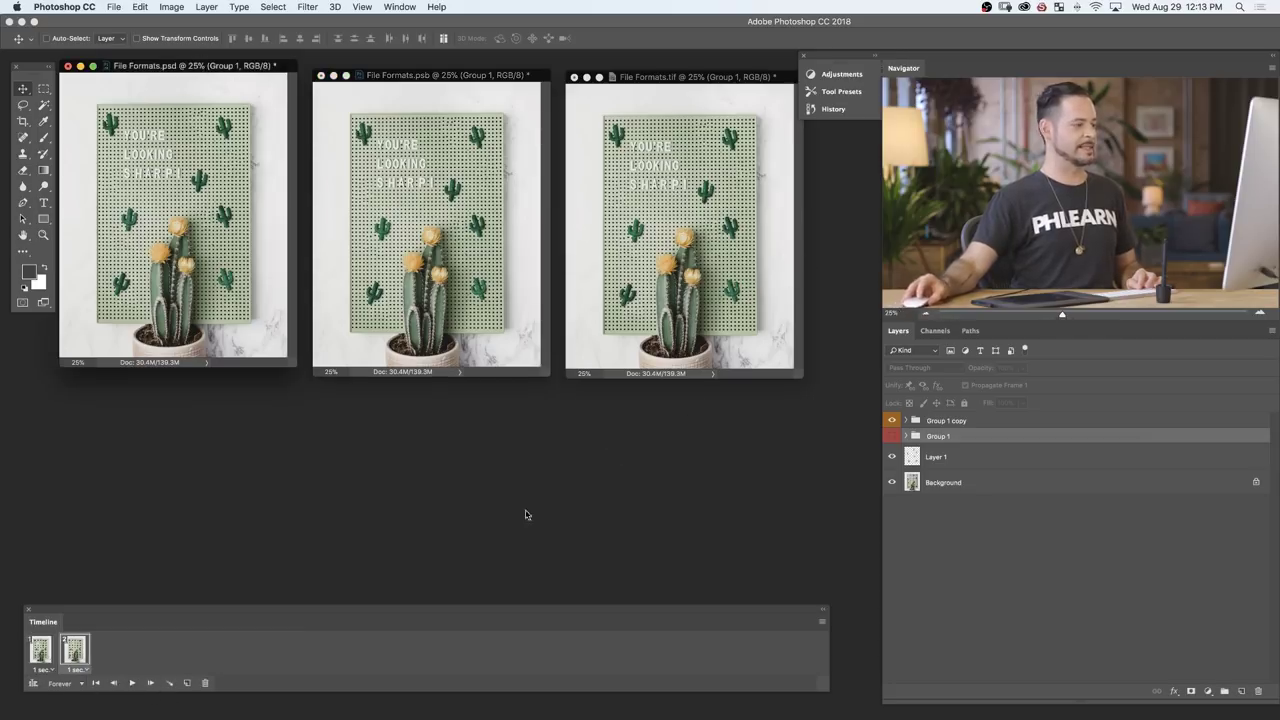
click(132, 684)
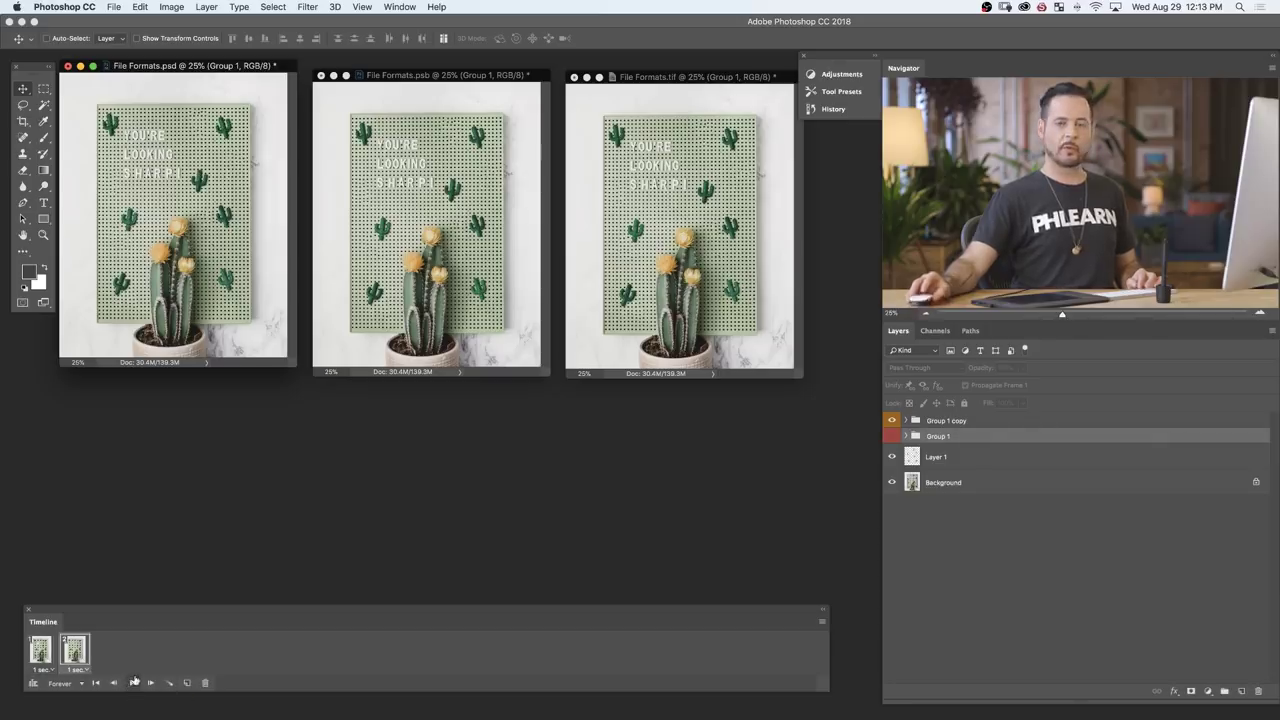
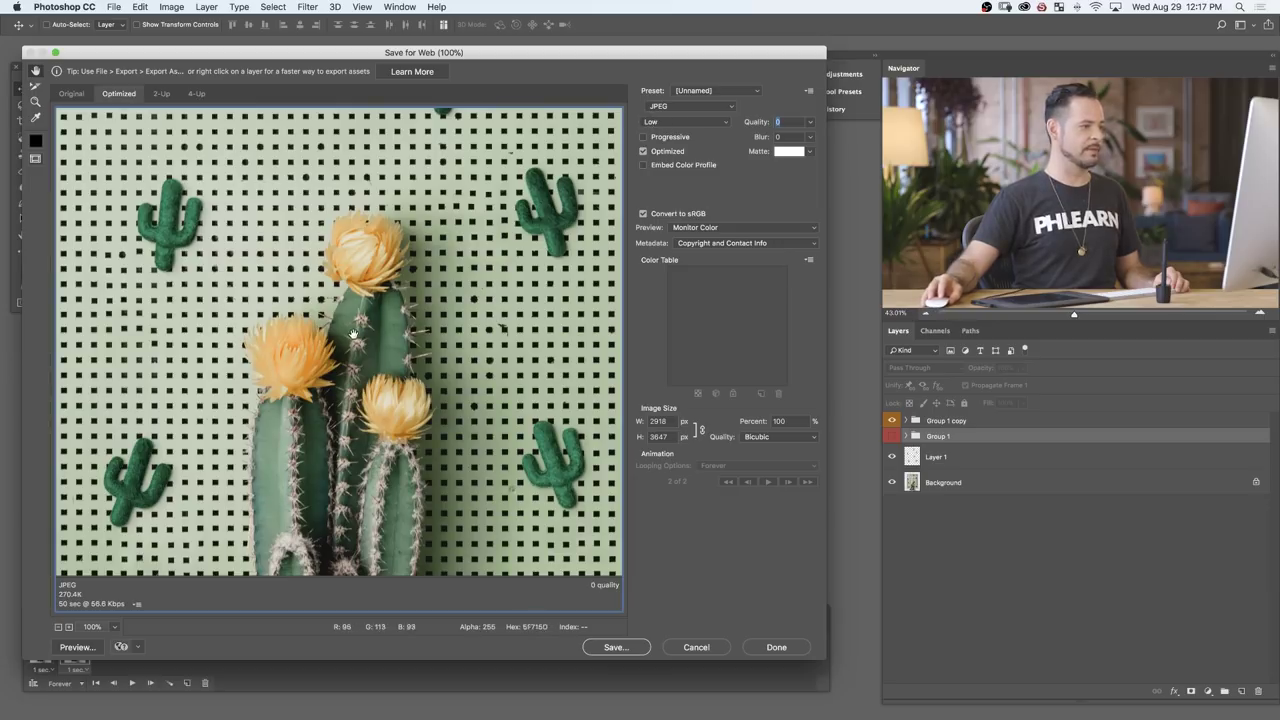
Step: Compare the JPEG preview at quality 100 and at a very low quality, and set the export quality to 70
drag(333, 357, 345, 312)
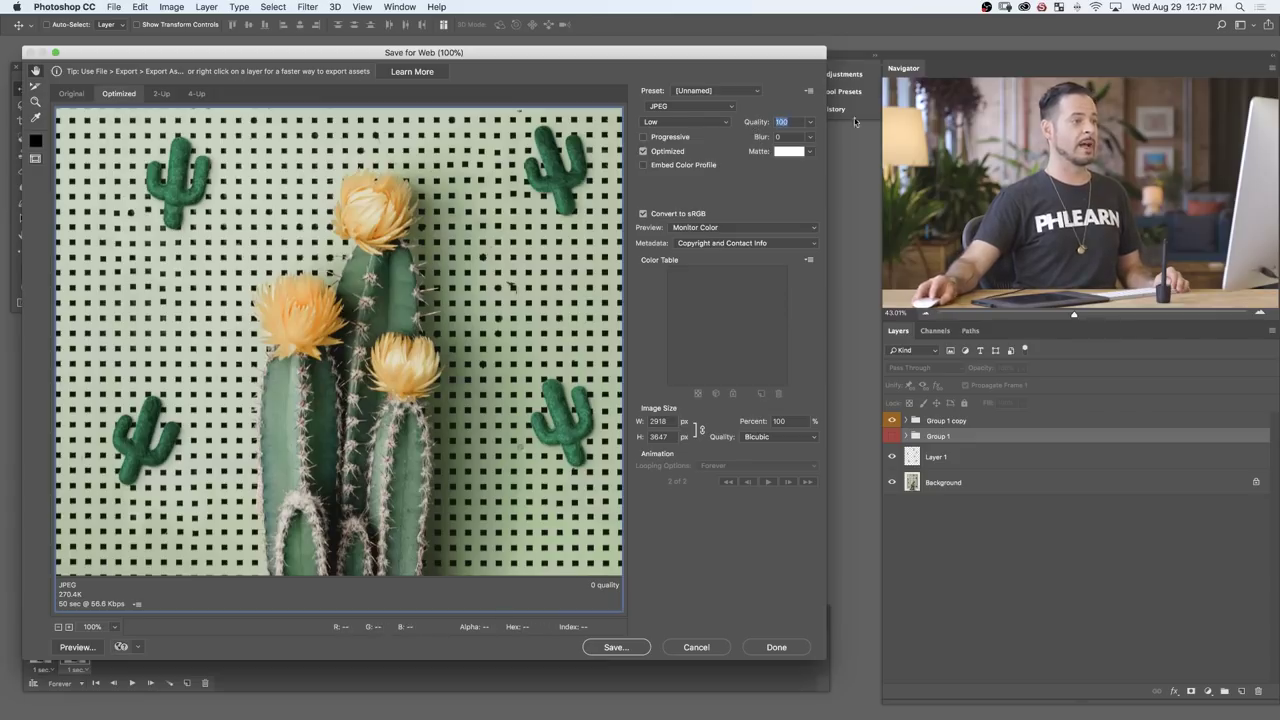
key(Return)
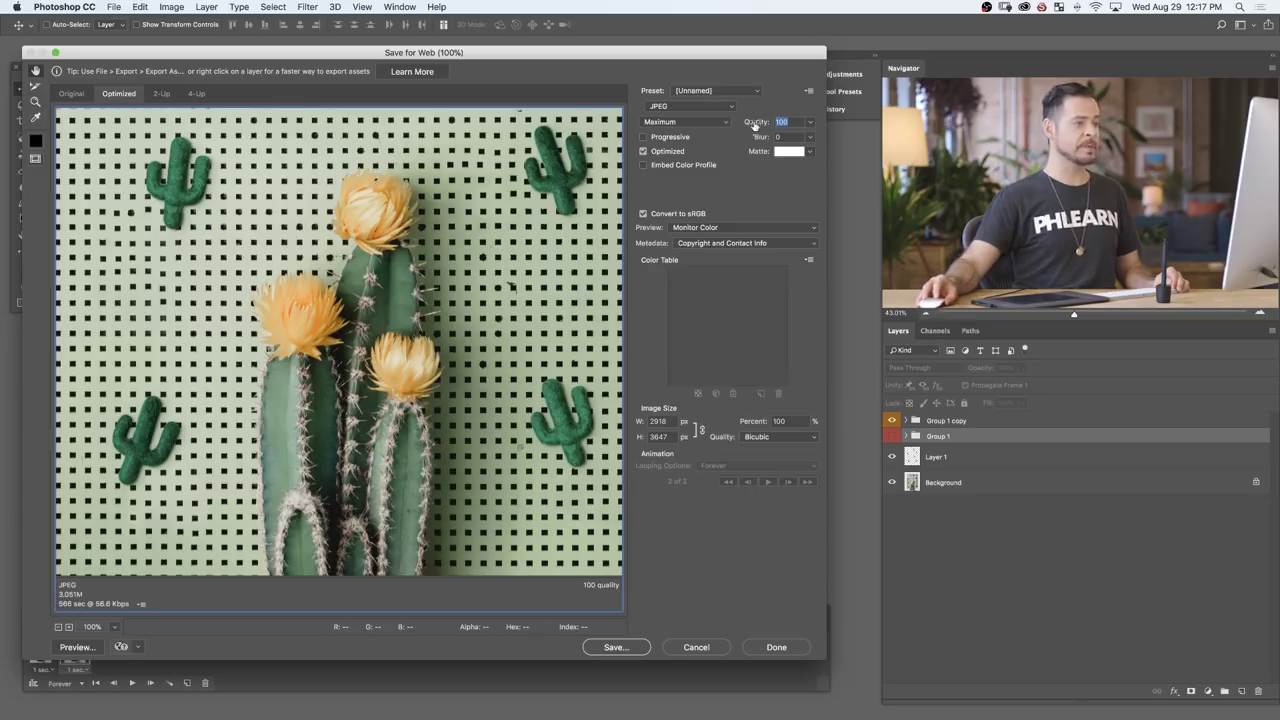
drag(758, 125, 680, 131)
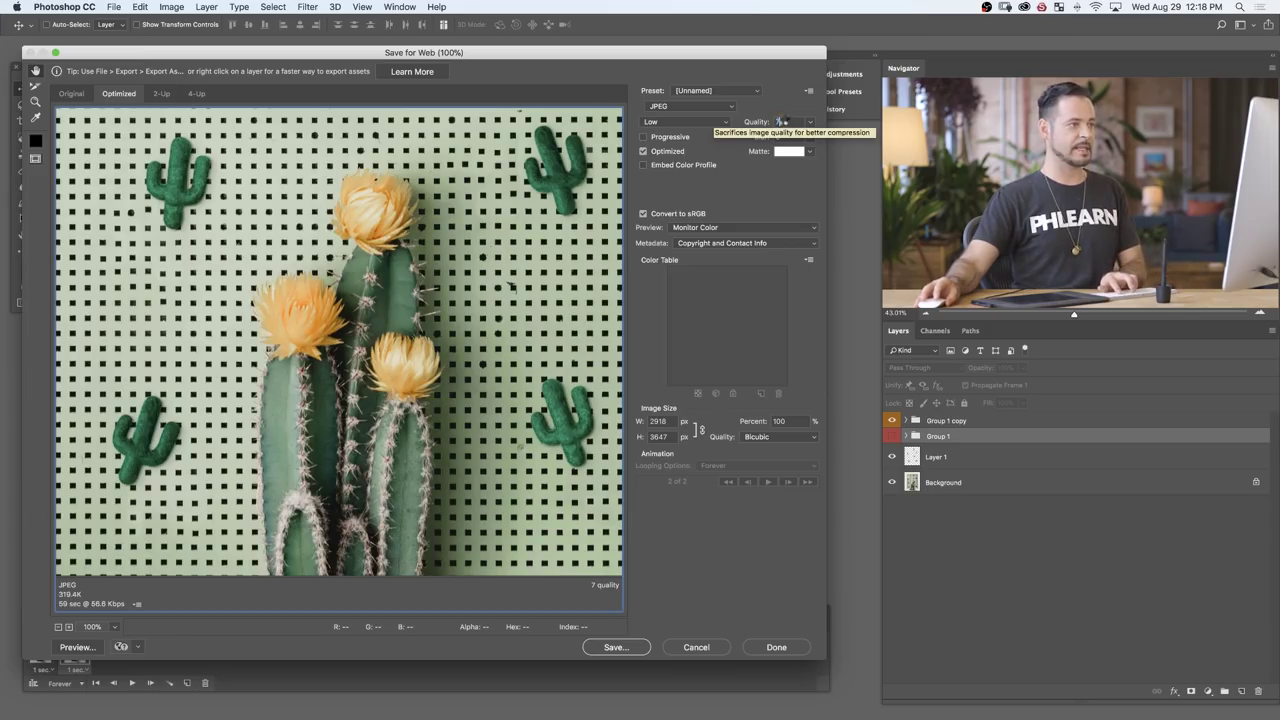
text(70)
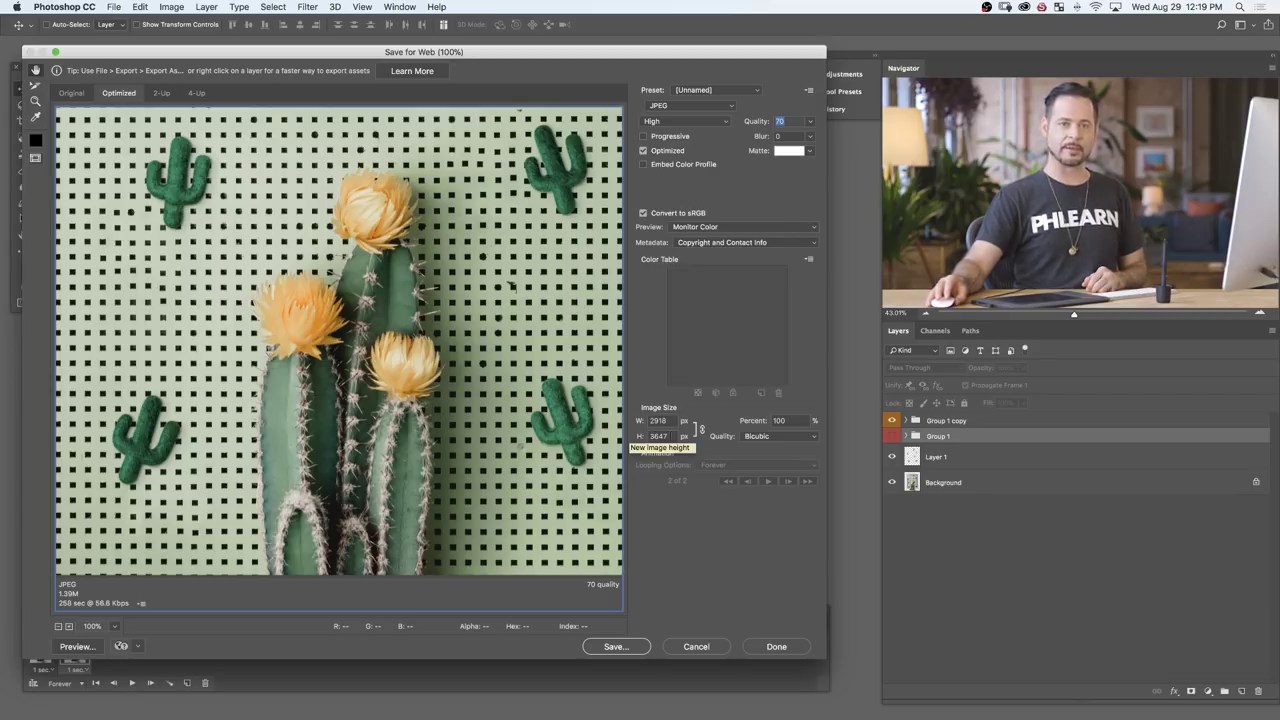
Step: Try an export width of 800 px, and set the width to 1200 px with the height kept in proportion
click(640, 421)
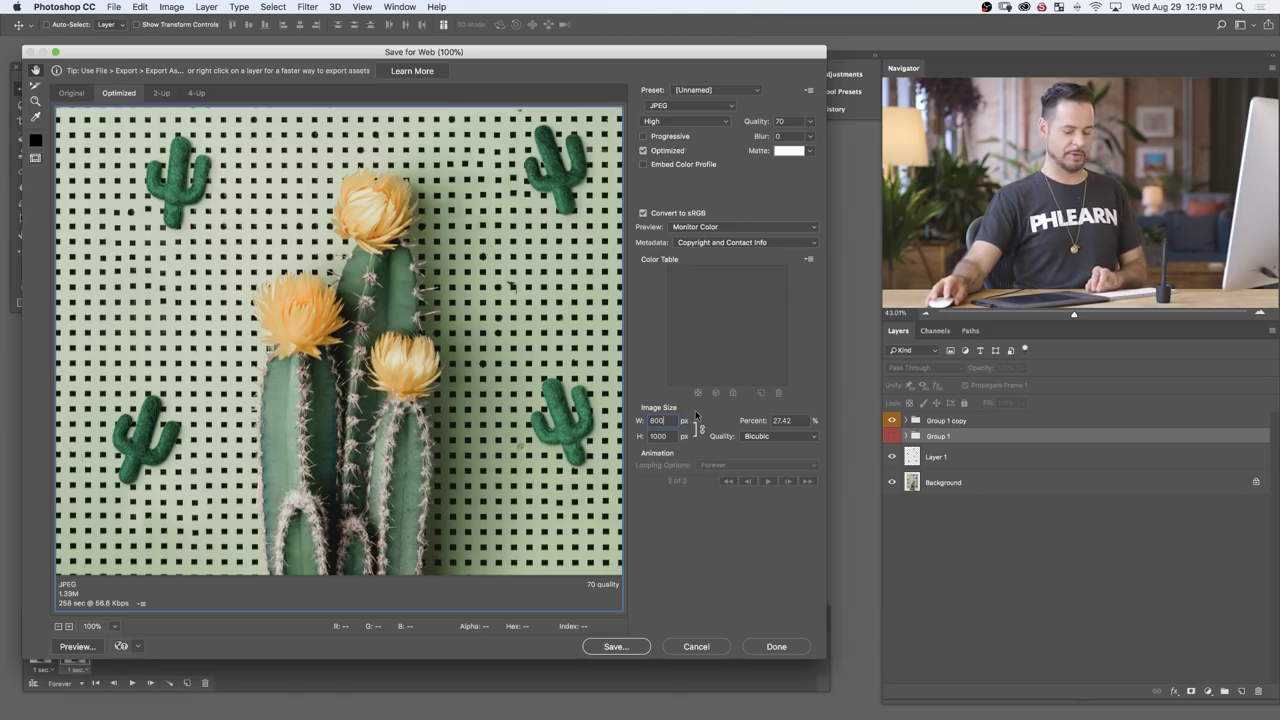
text(800)
key(Return)
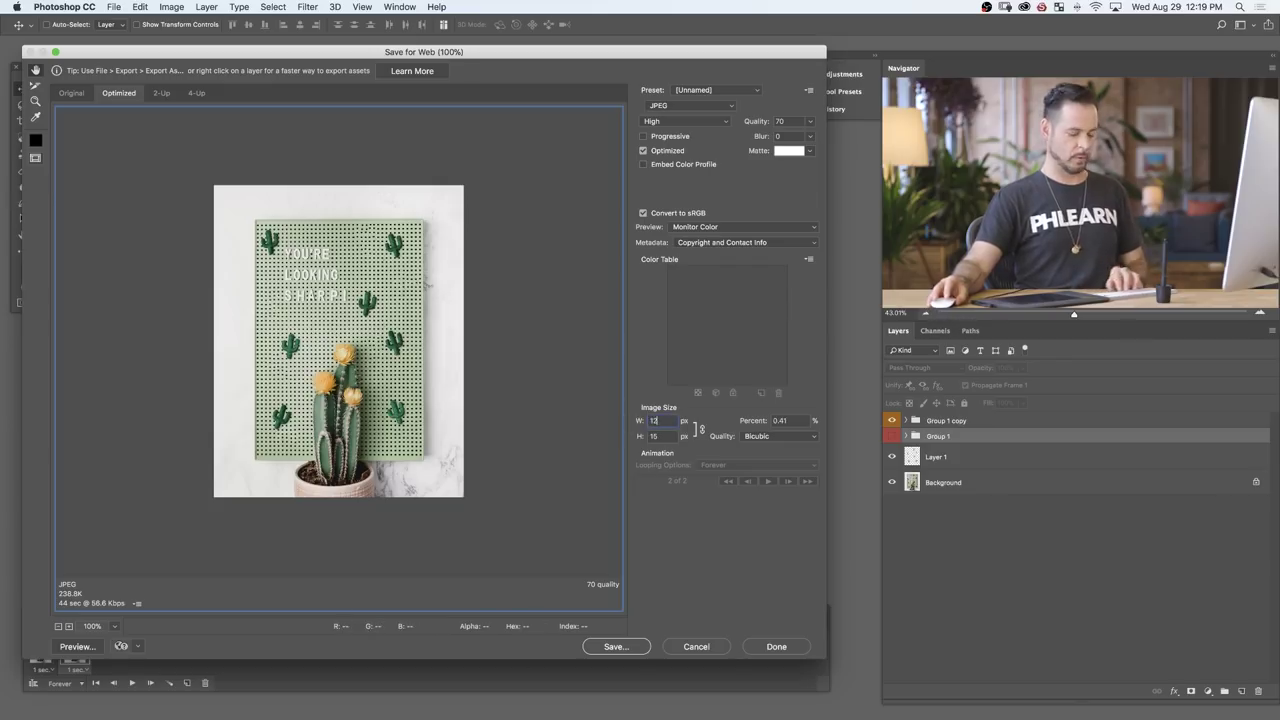
key(Return)
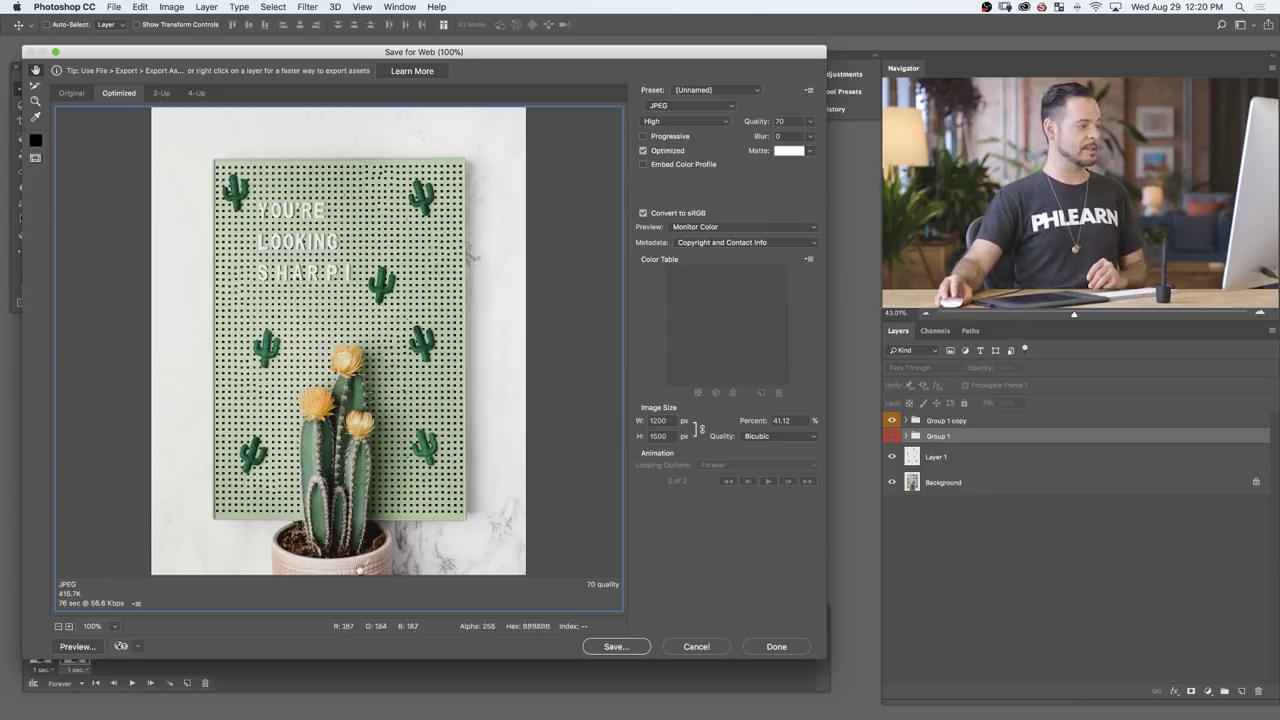
Step: Preview the JPEG export in the Chrome browser, and examine the full image and its format, dimensions, size and settings details
click(76, 647)
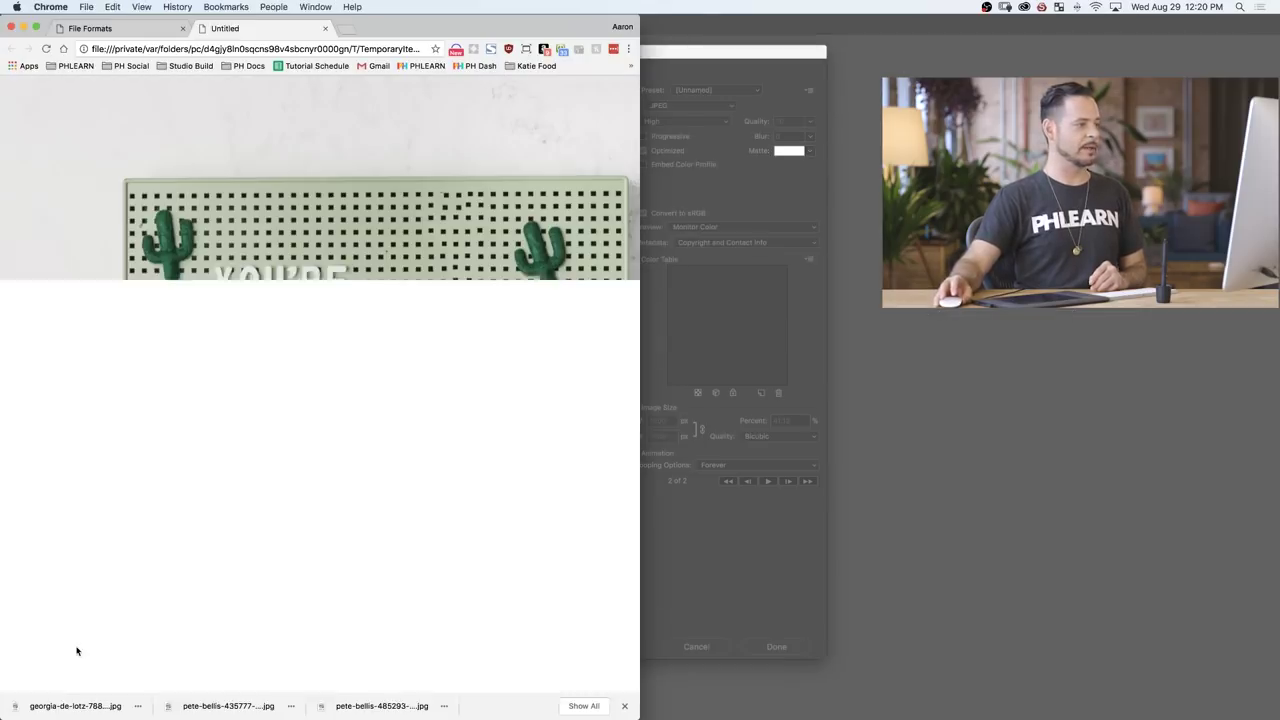
drag(641, 528, 1053, 528)
scroll(669, 517, down, 3)
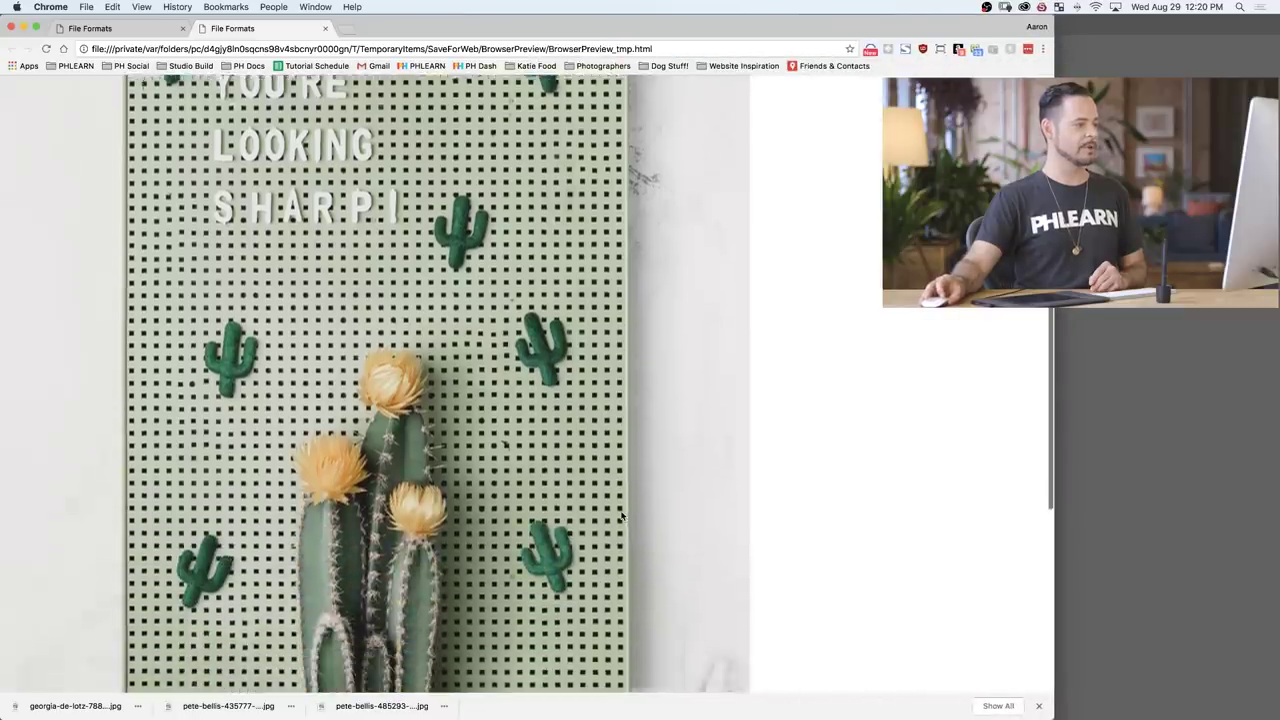
scroll(621, 516, down, 4)
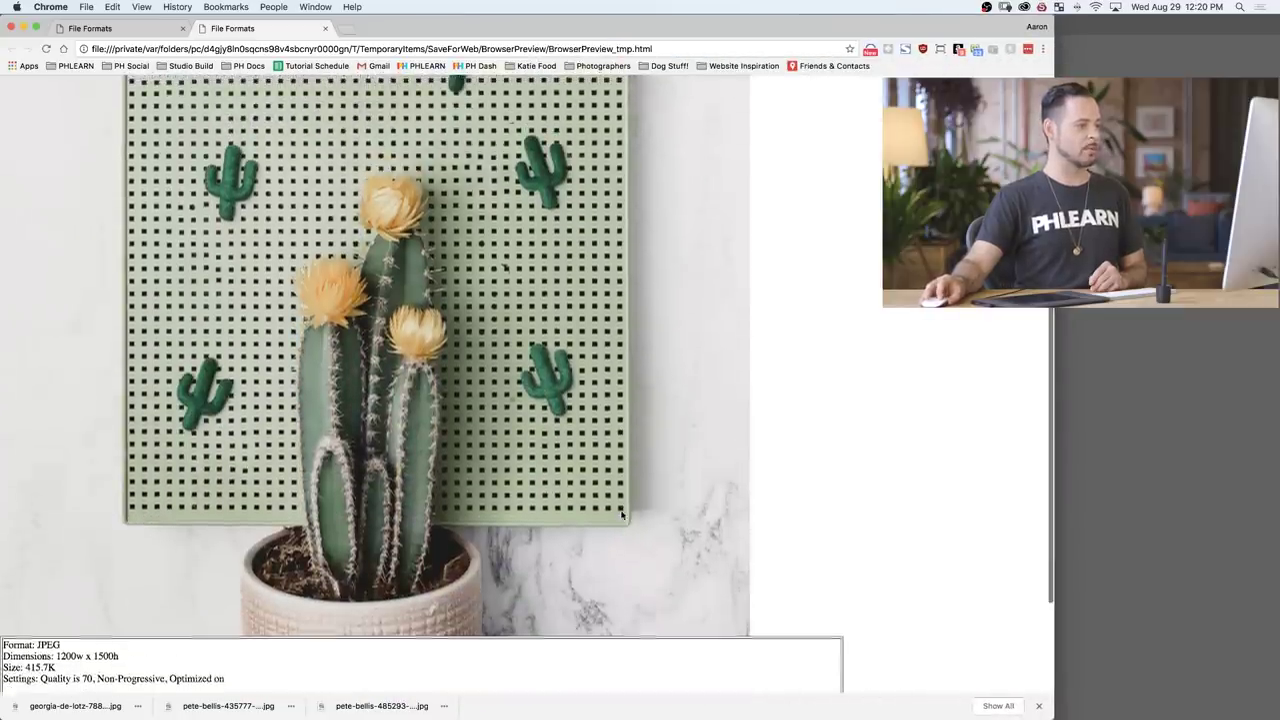
scroll(621, 516, up, 5)
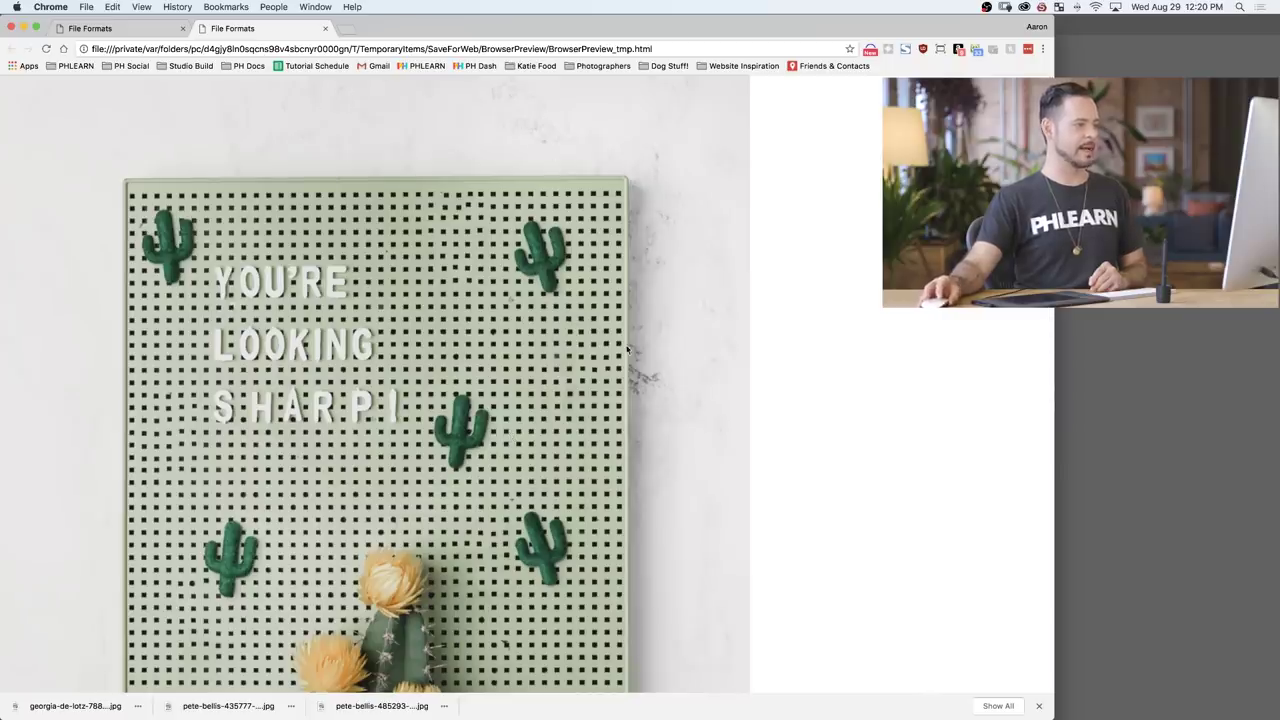
scroll(628, 348, down, 6)
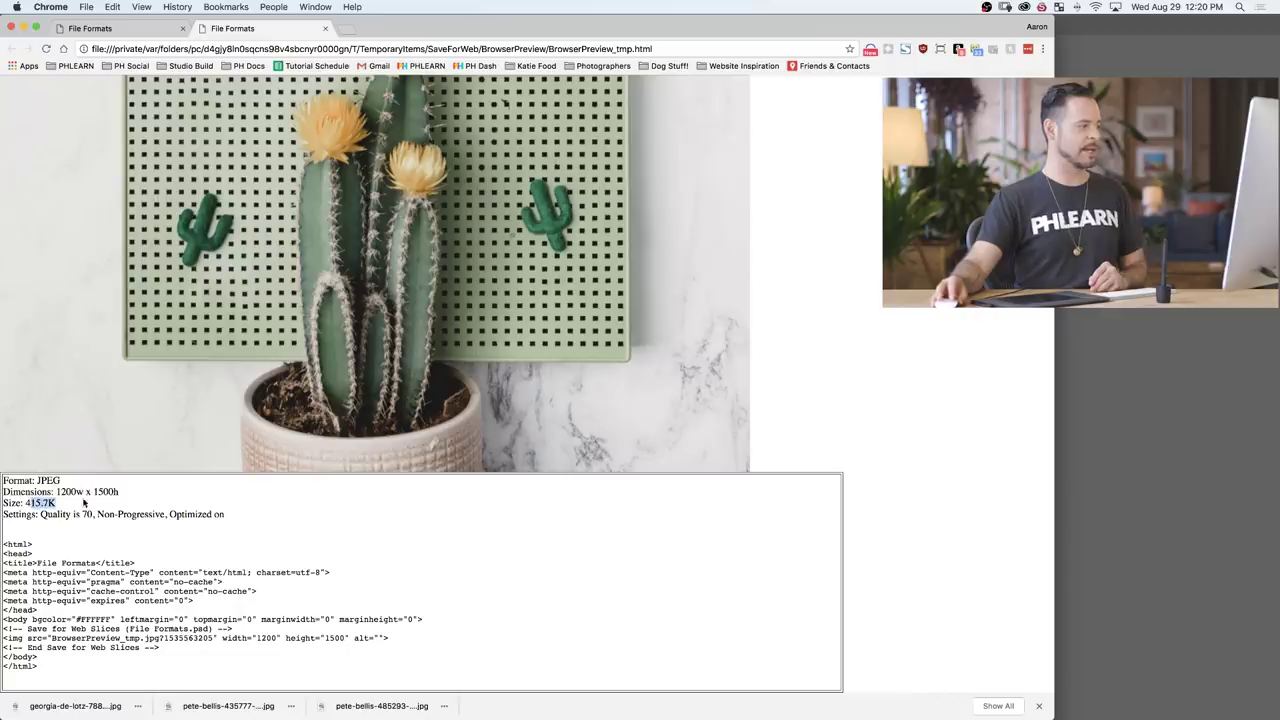
drag(44, 516, 280, 517)
scroll(326, 523, up, 5)
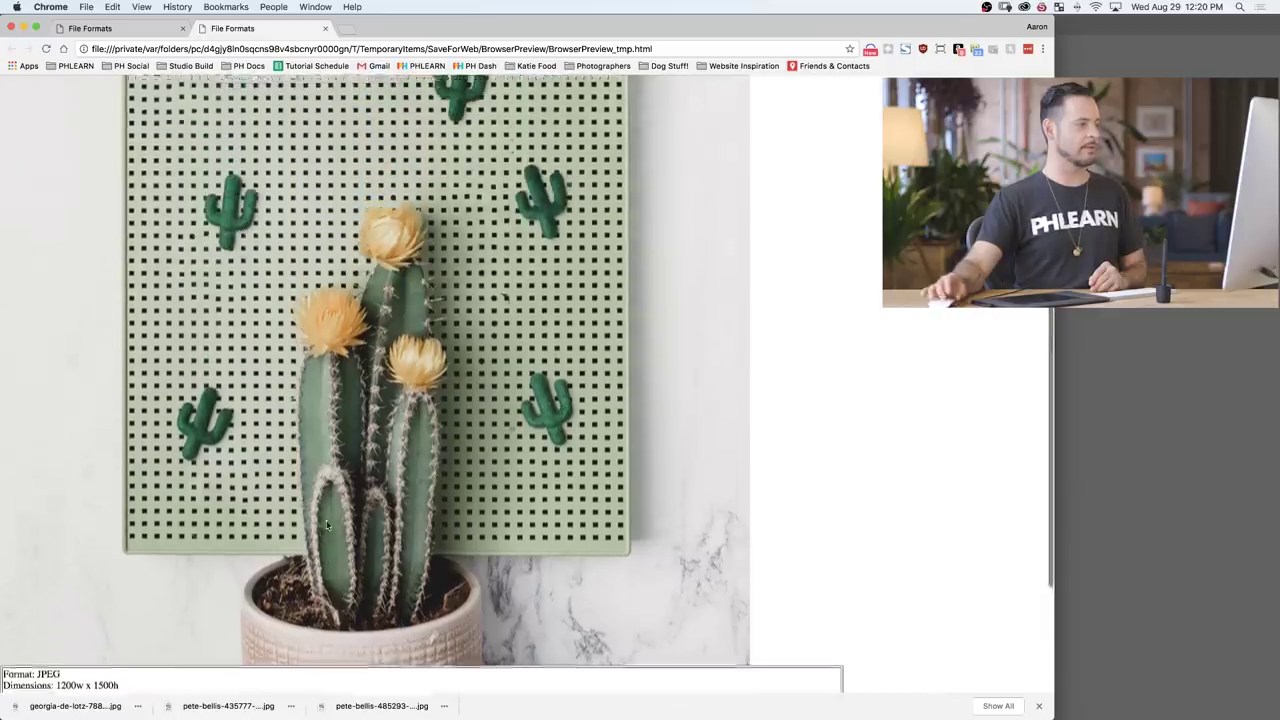
scroll(327, 523, up, 3)
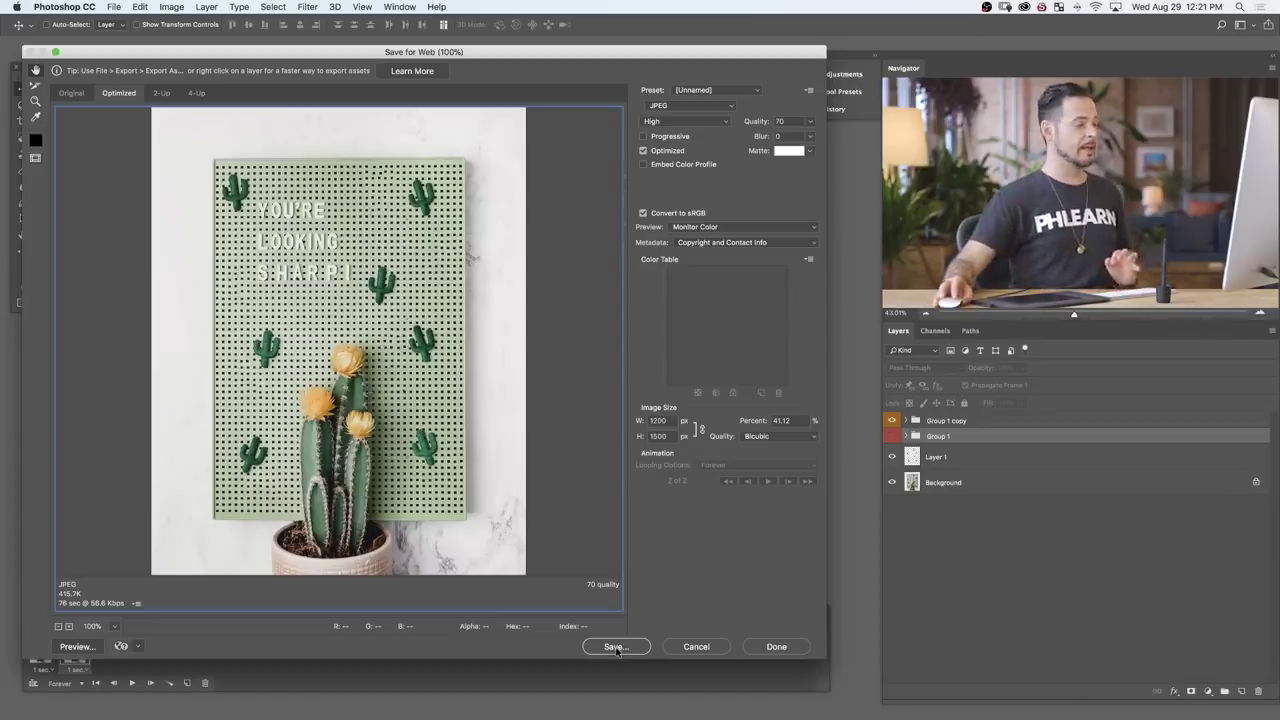
Step: Save the optimized JPEG as File-Formats.jpg in the Files for Web folder of 08.29.18 File Formats
click(613, 647)
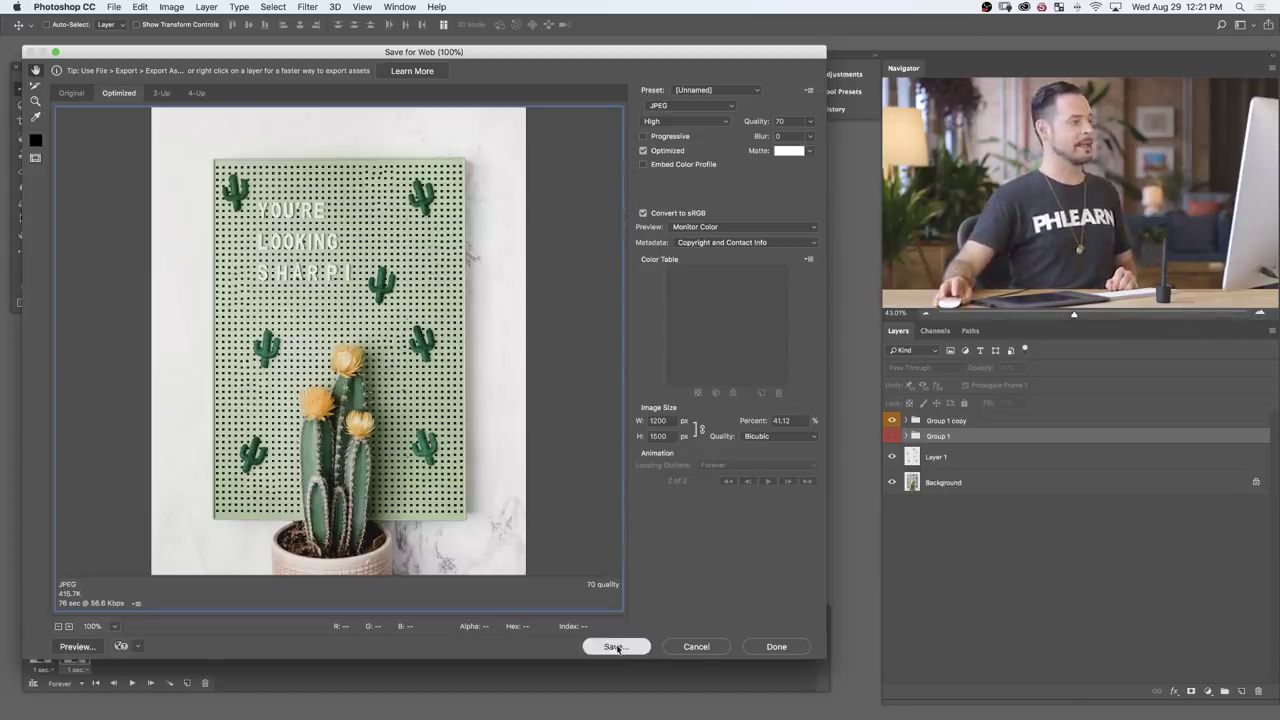
click(369, 162)
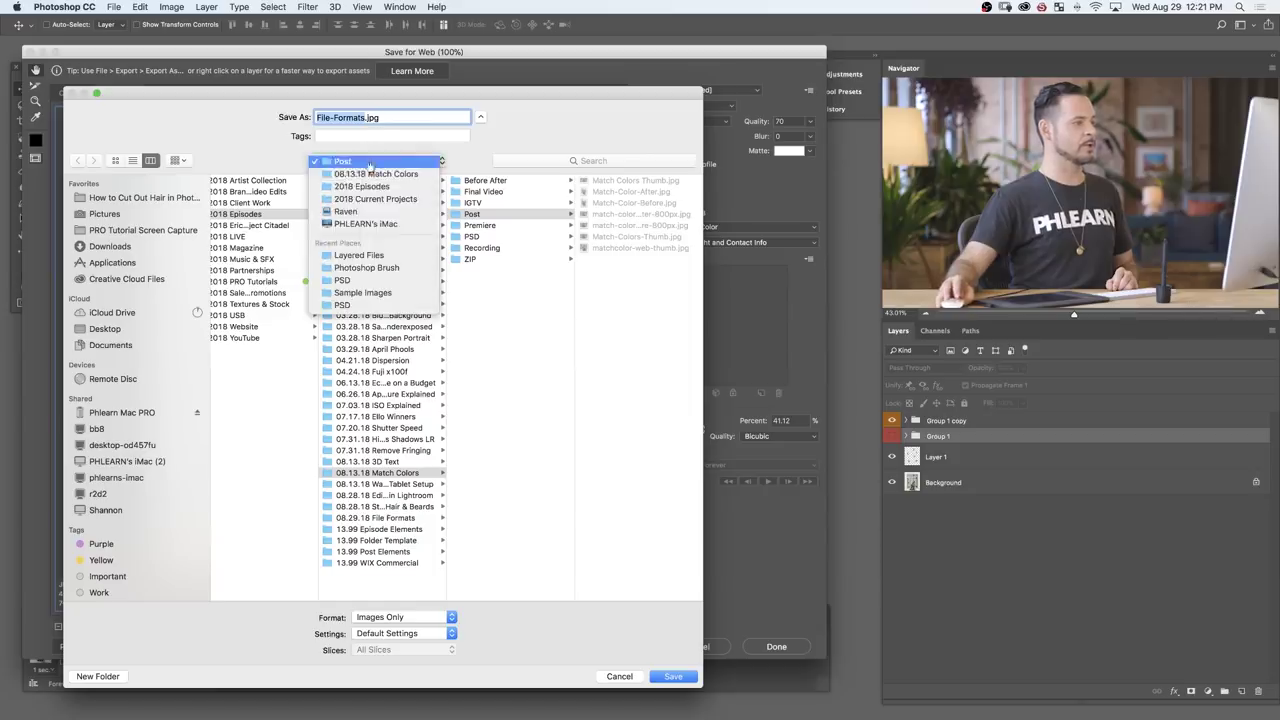
click(375, 252)
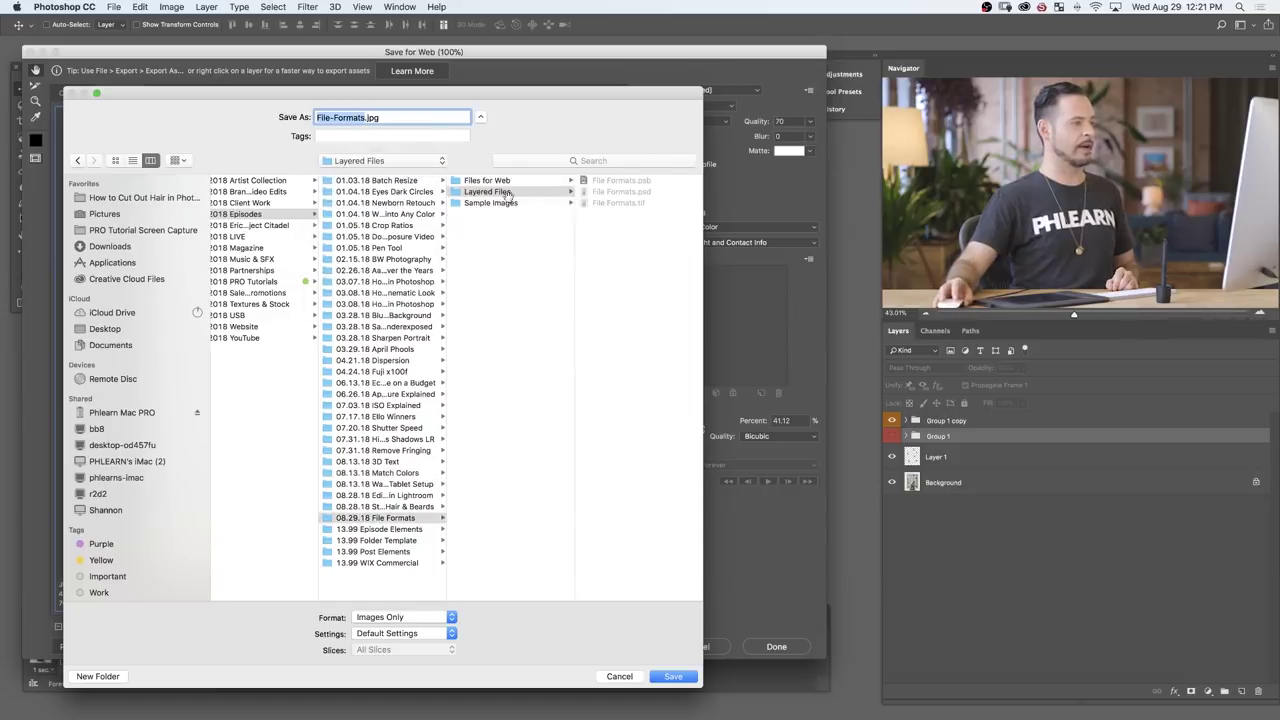
click(508, 180)
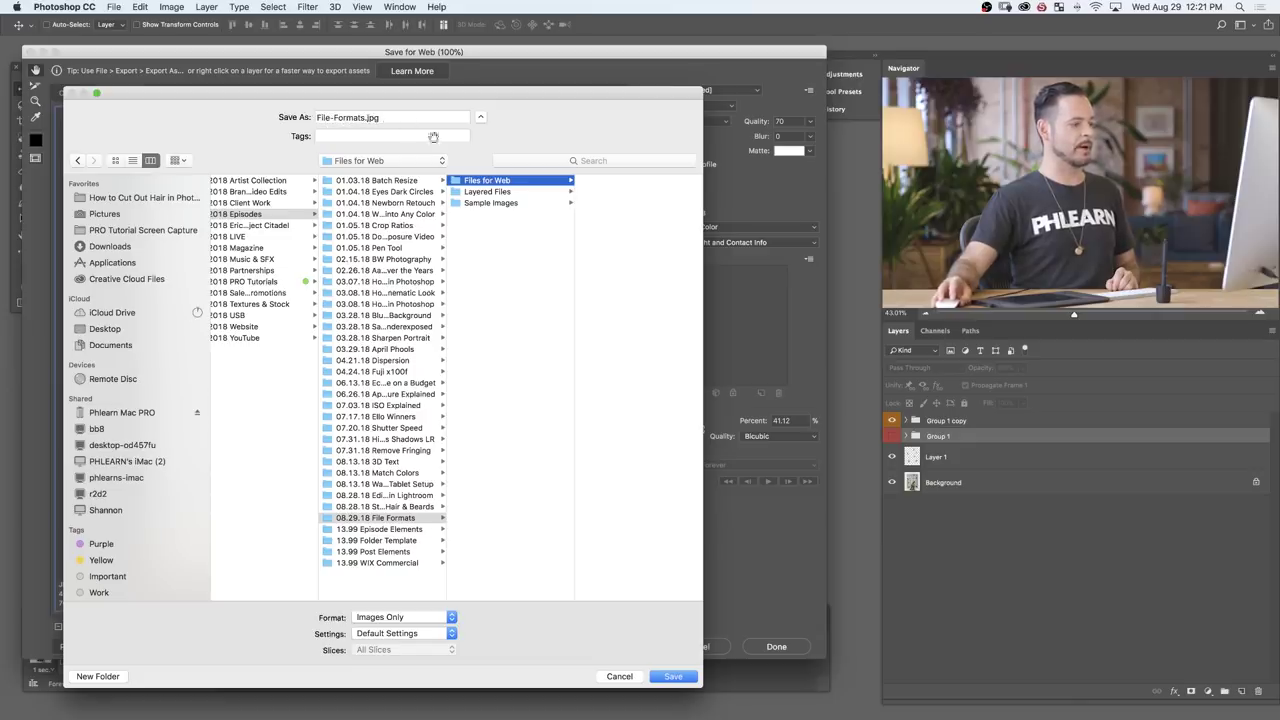
click(676, 677)
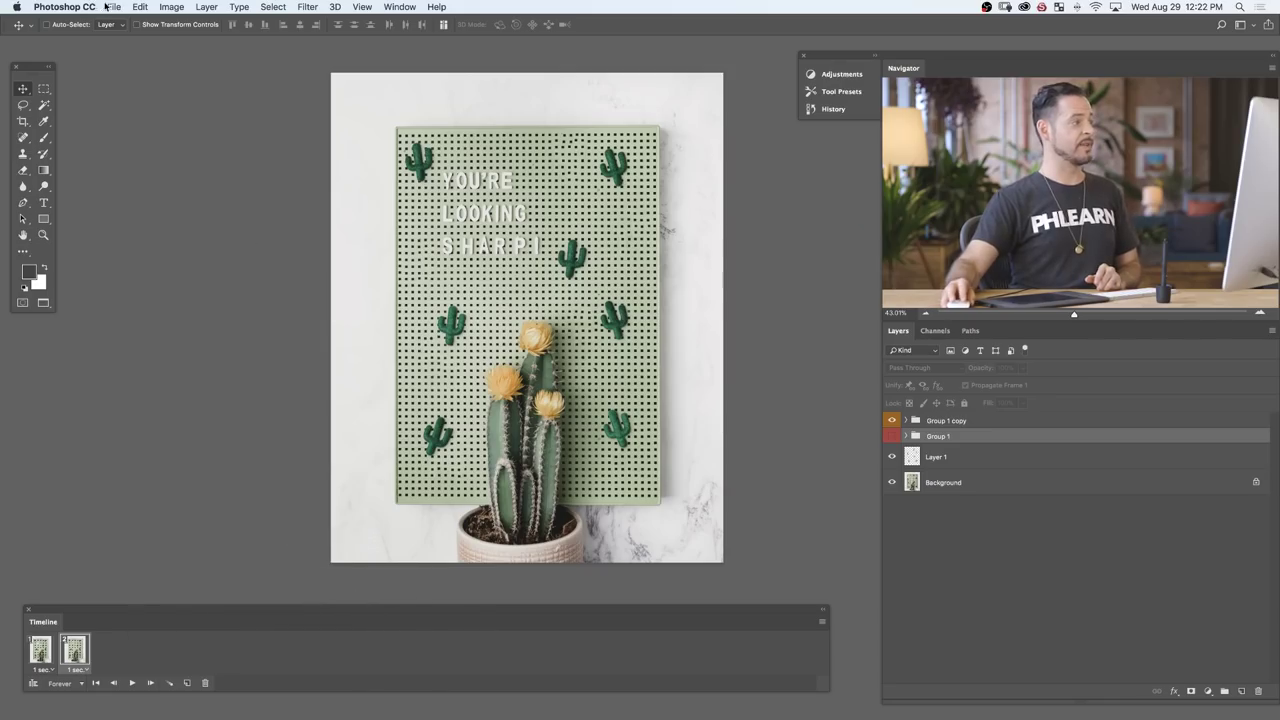
Step: Open the letter board document in Save for Web, choose the GIF format, and set the export width to 800 px
click(108, 7)
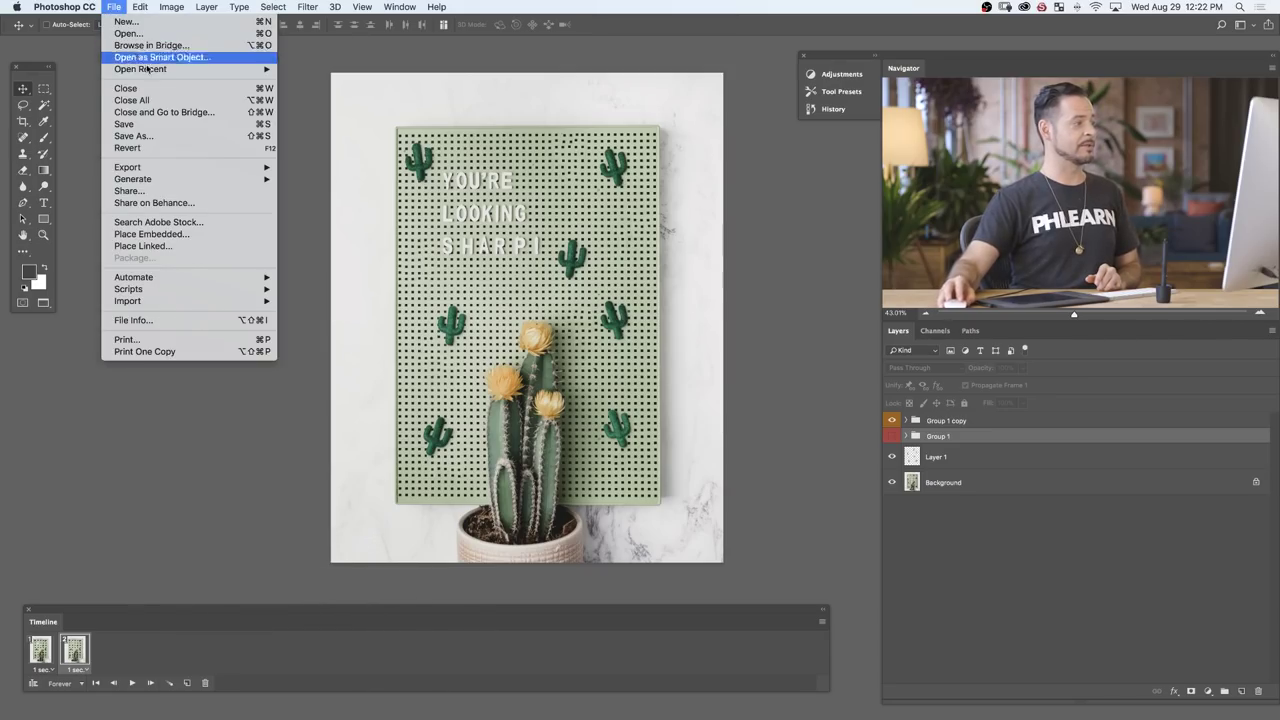
mouse_move(196, 168)
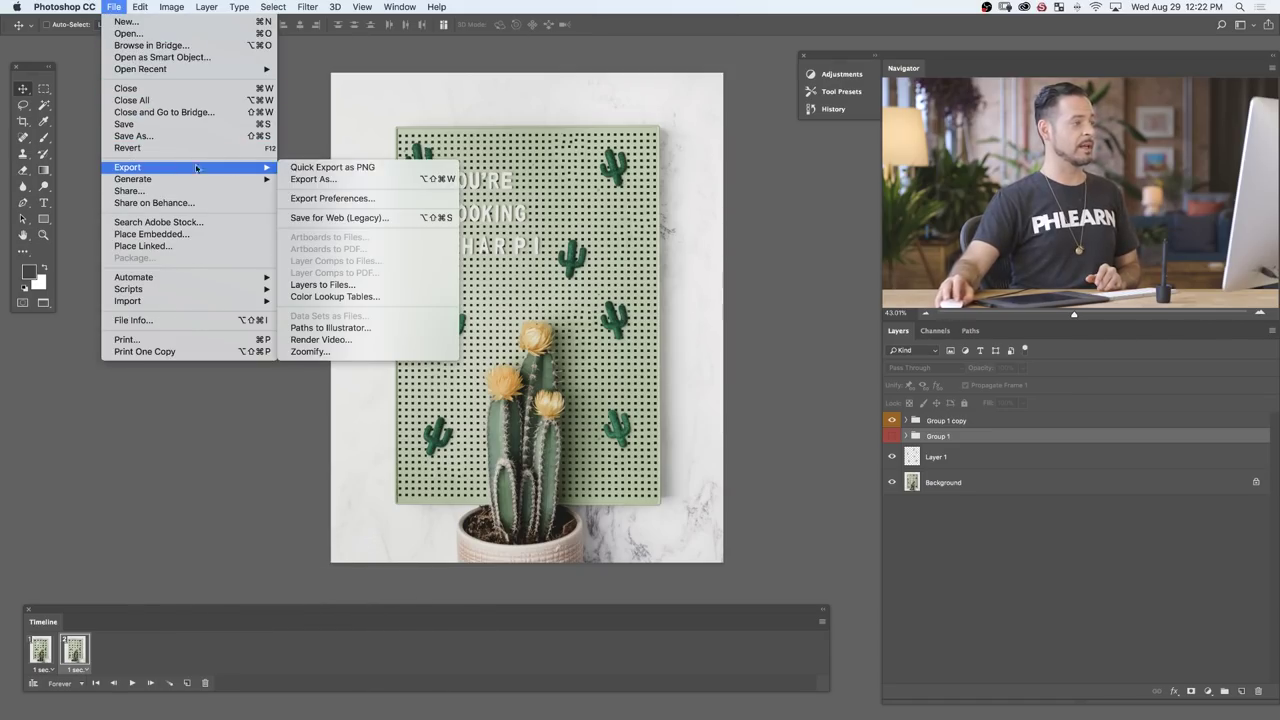
click(354, 219)
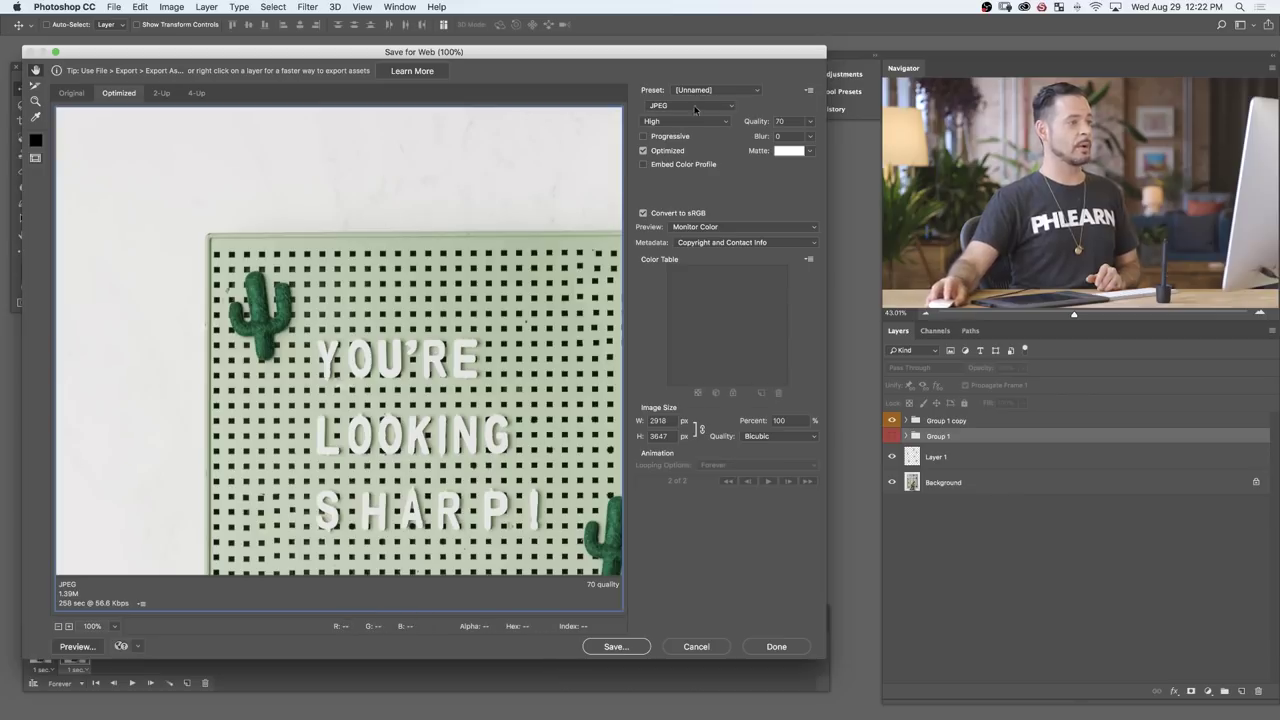
click(673, 107)
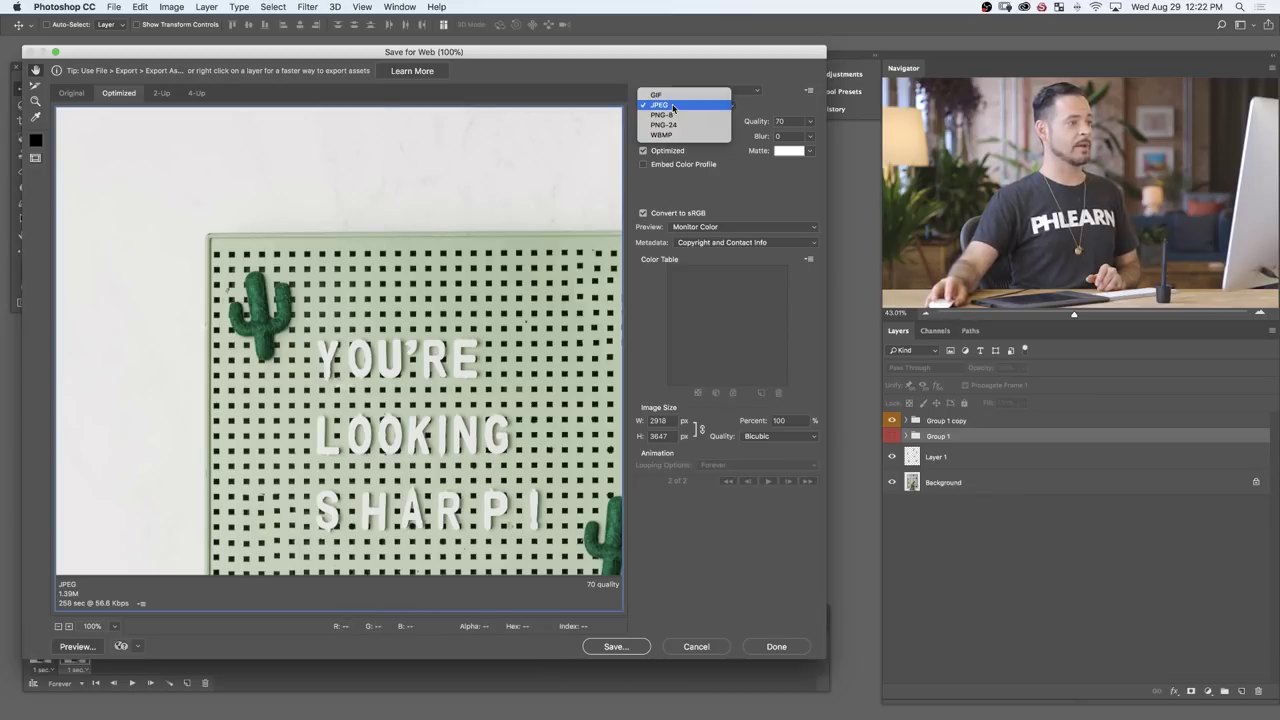
click(673, 105)
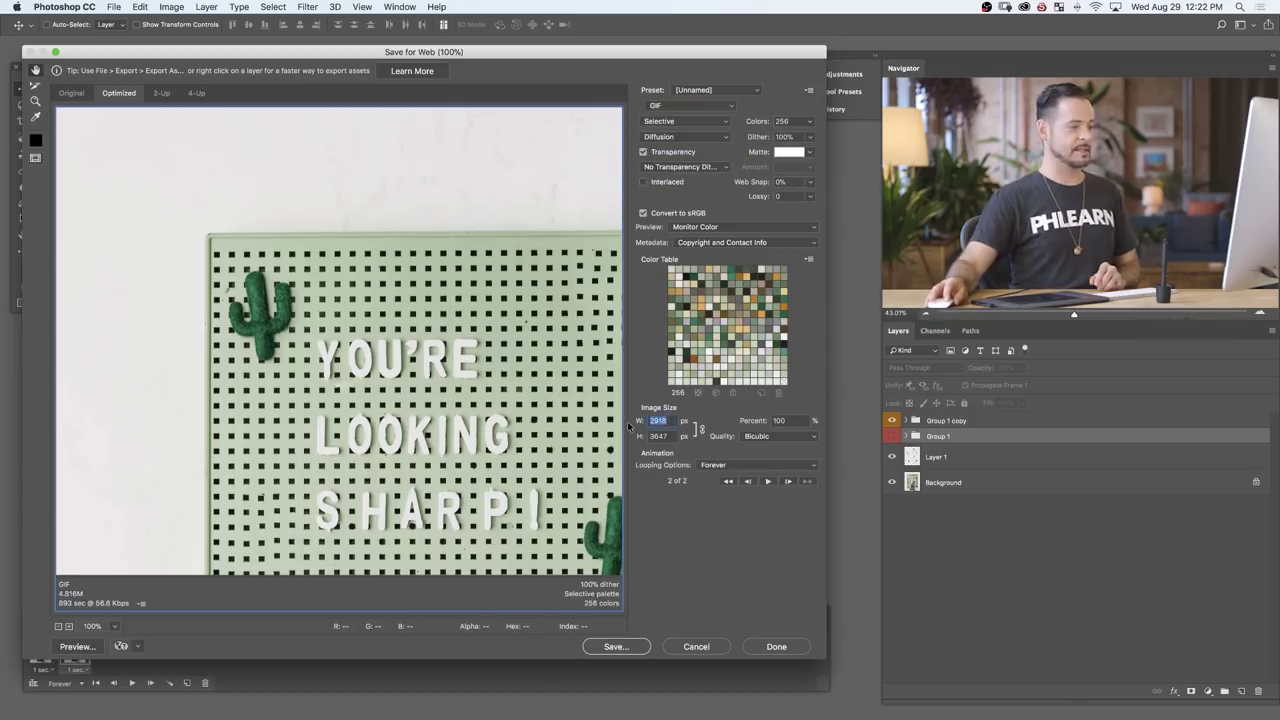
text(800)
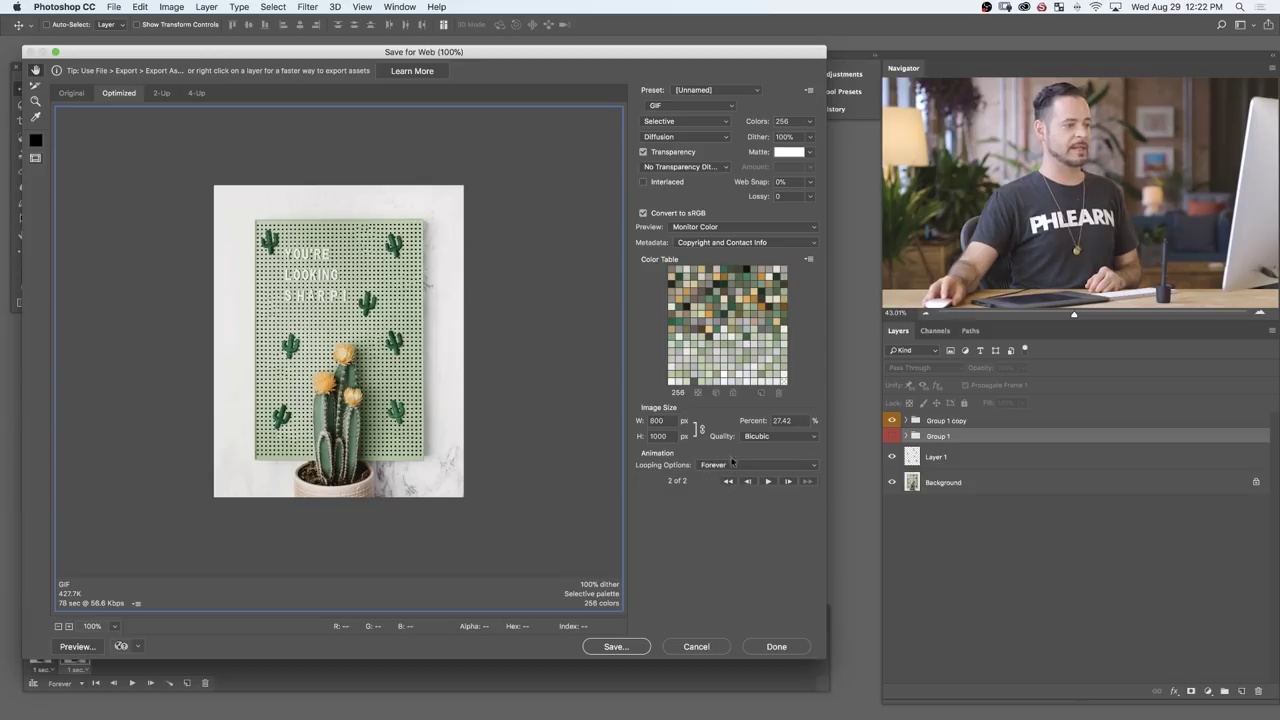
Step: Keep the GIF looping option at Forever, play the animation in the export dialog, and preview it in the browser
click(727, 467)
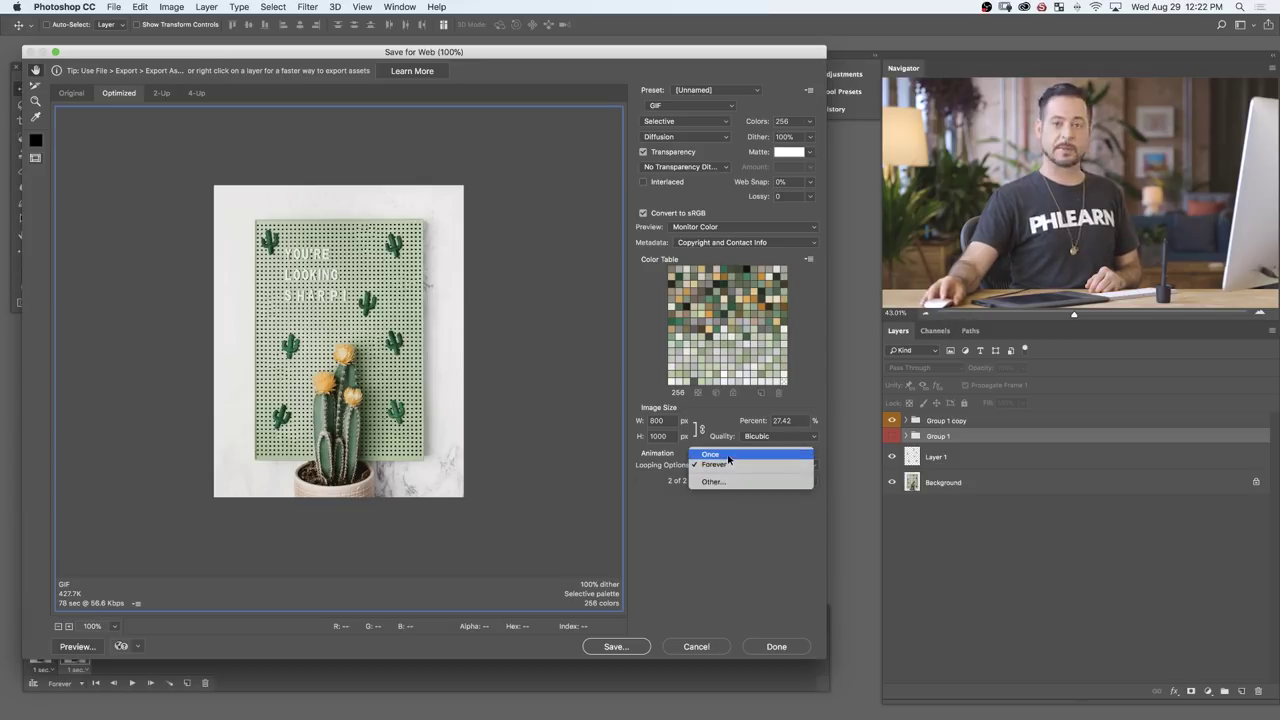
click(728, 465)
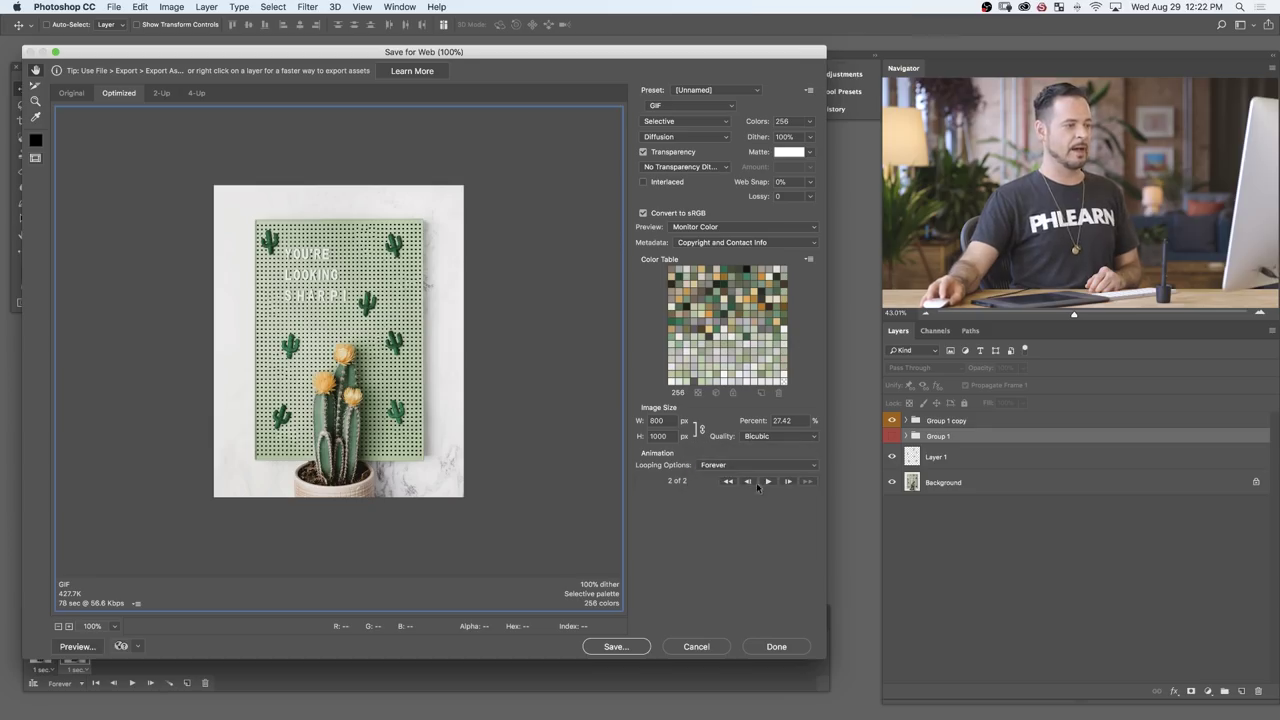
click(767, 482)
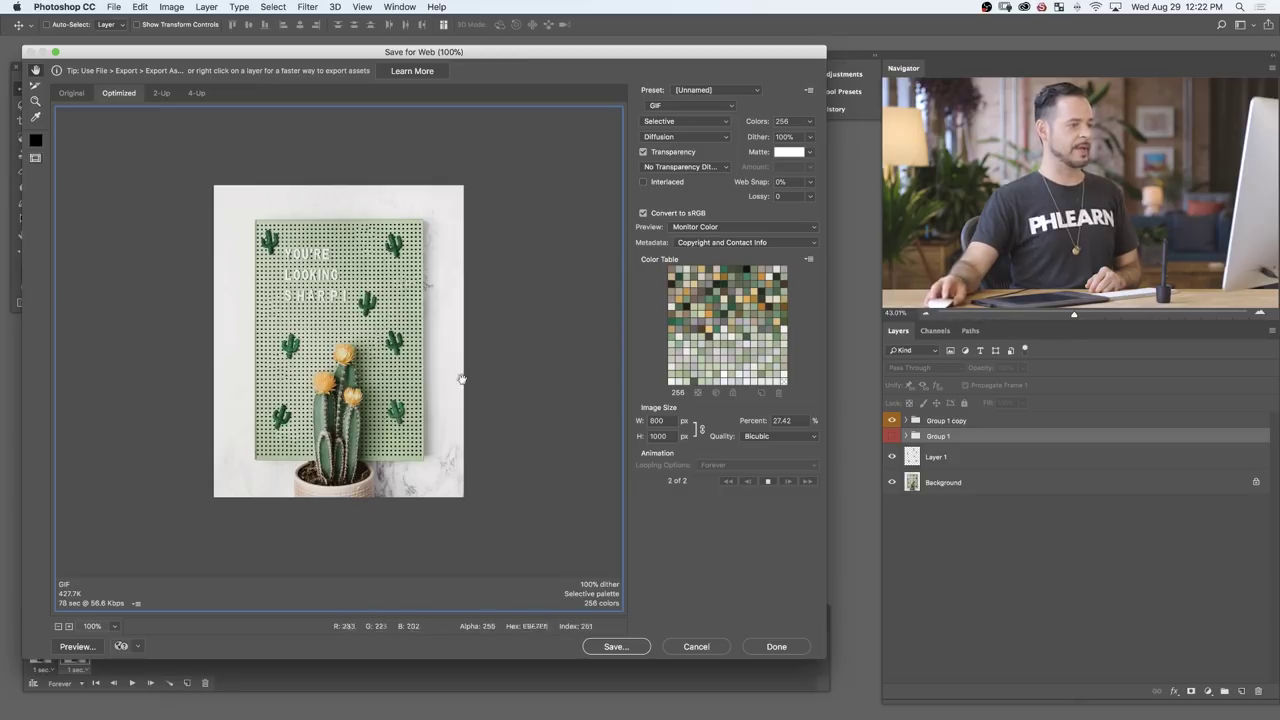
click(767, 482)
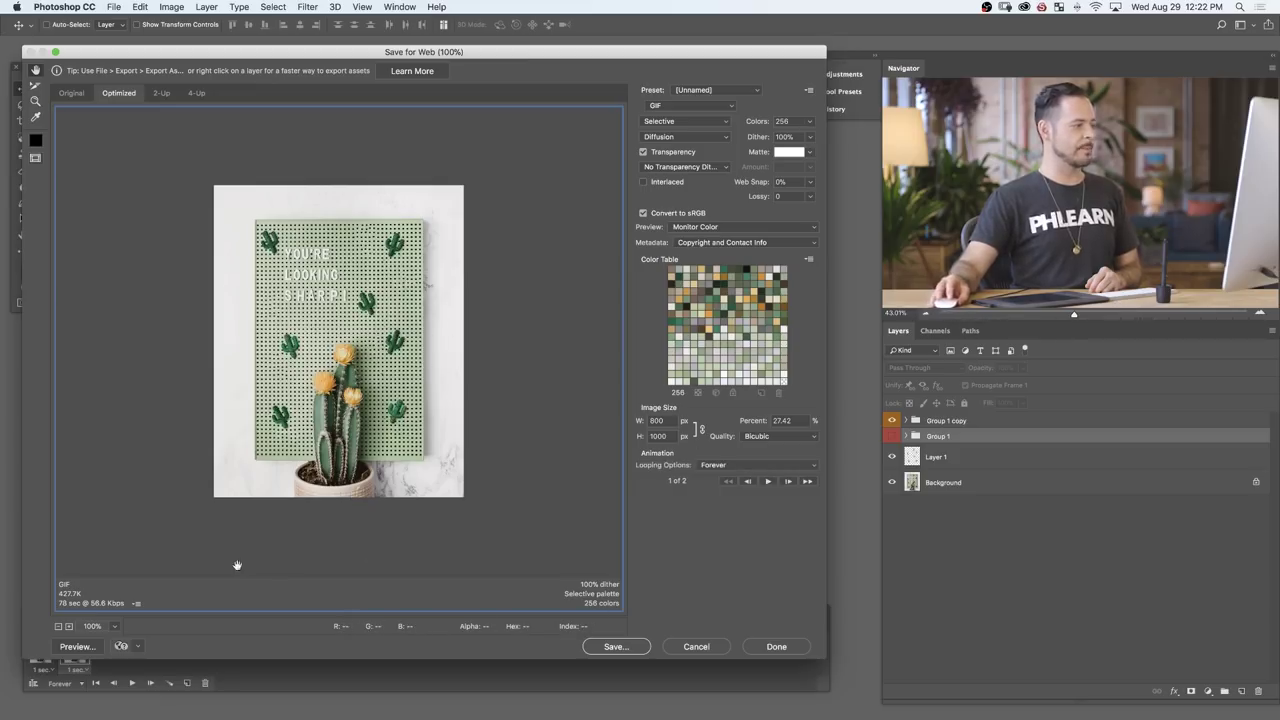
click(78, 647)
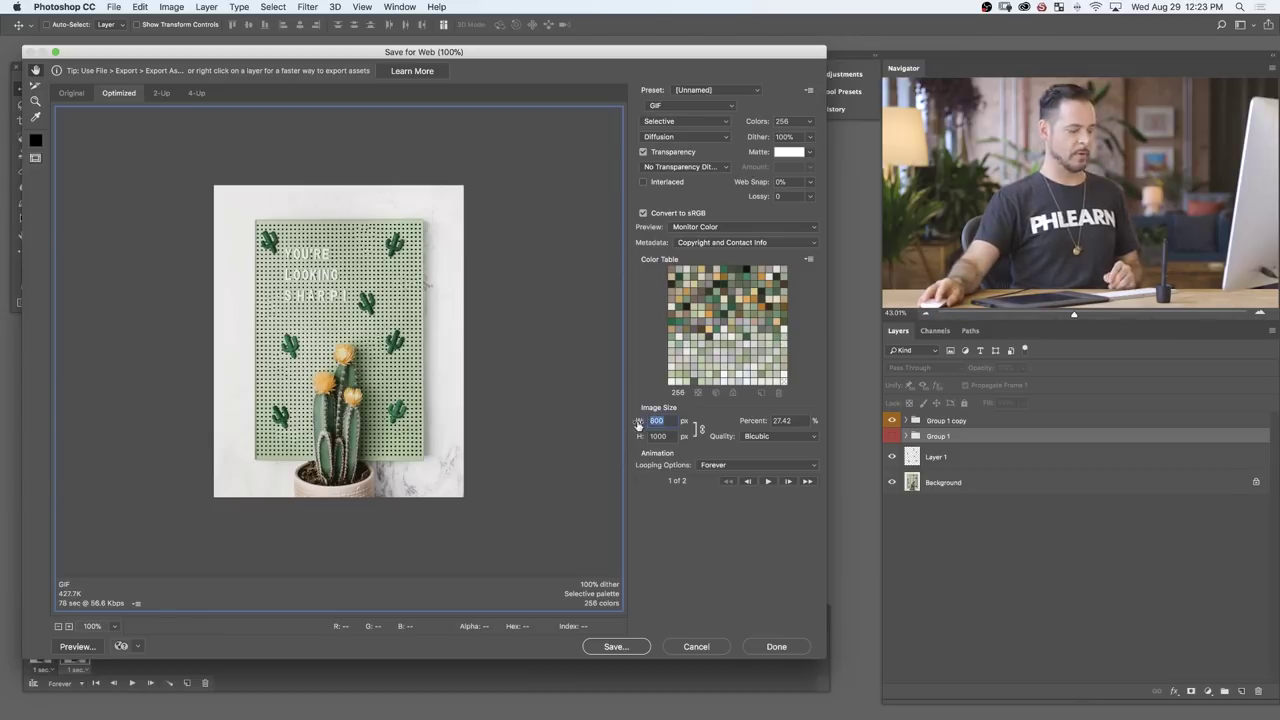
Step: Set the GIF export width to 400 px with the height in proportion, and preview it in the Chrome browser
text(400)
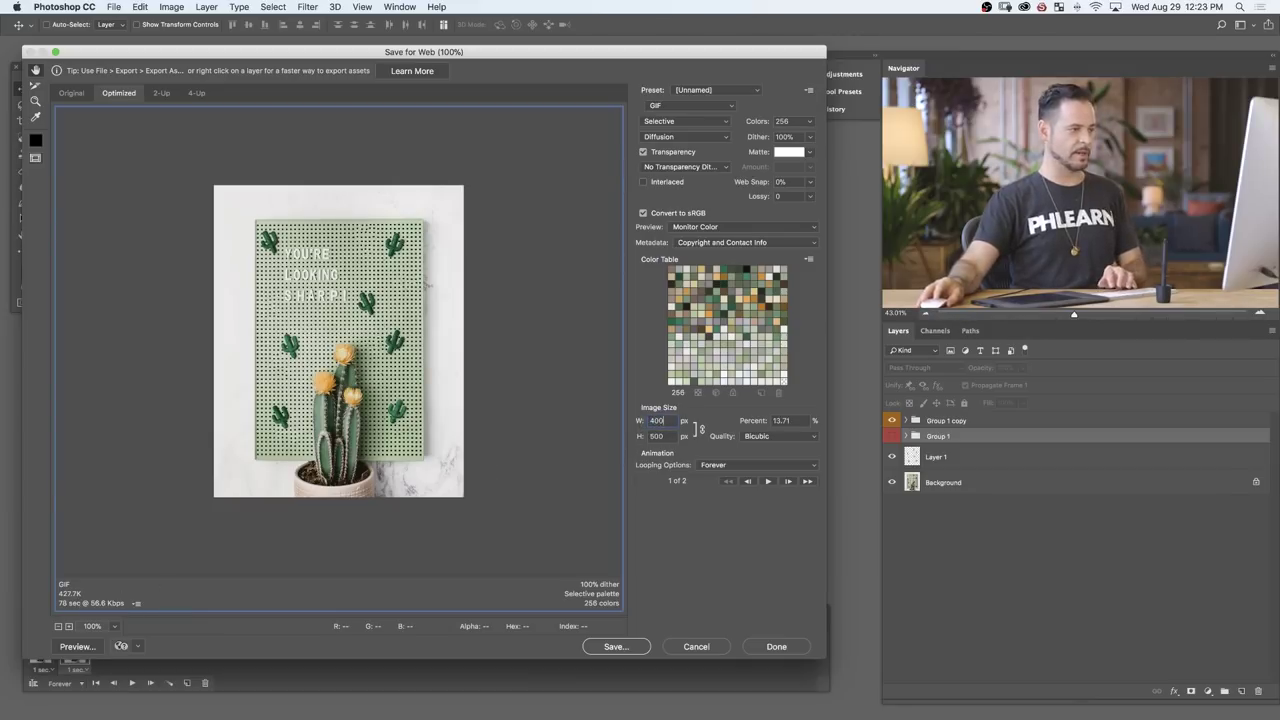
click(678, 510)
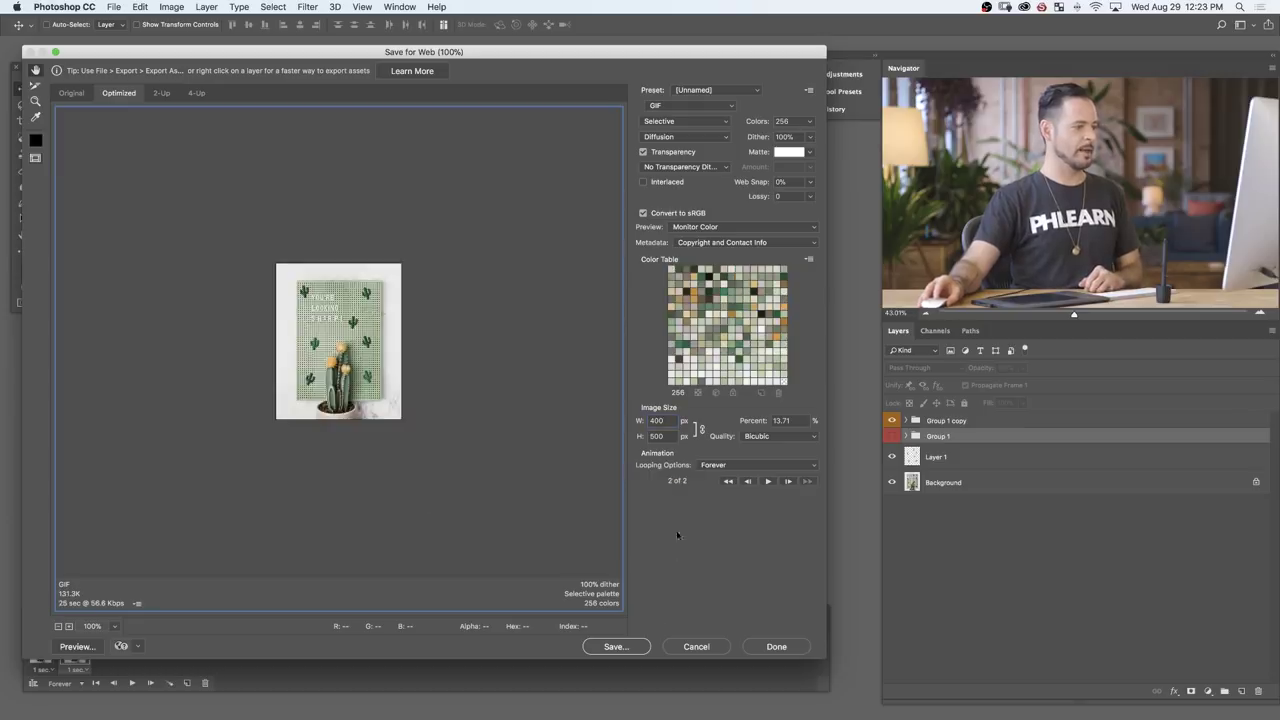
click(84, 648)
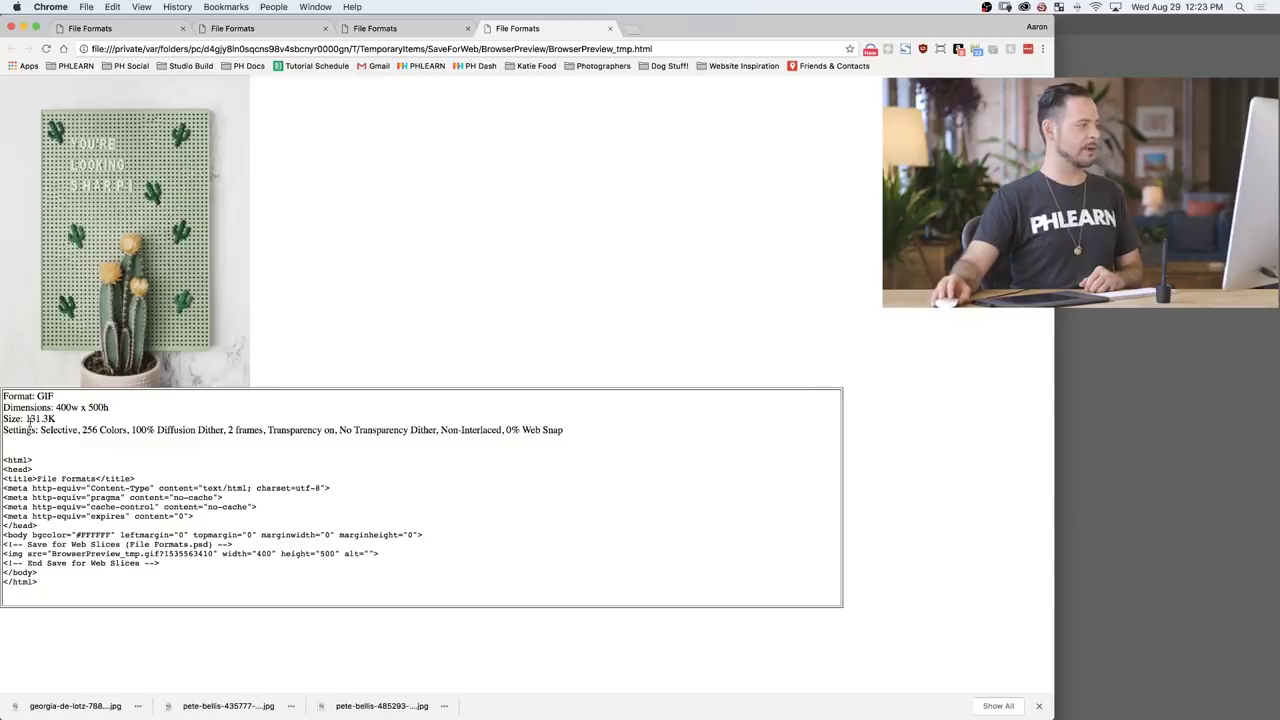
Step: Compare the file size and dimensions of the 400 px and 800 px GIF previews in the browser
drag(23, 418, 48, 418)
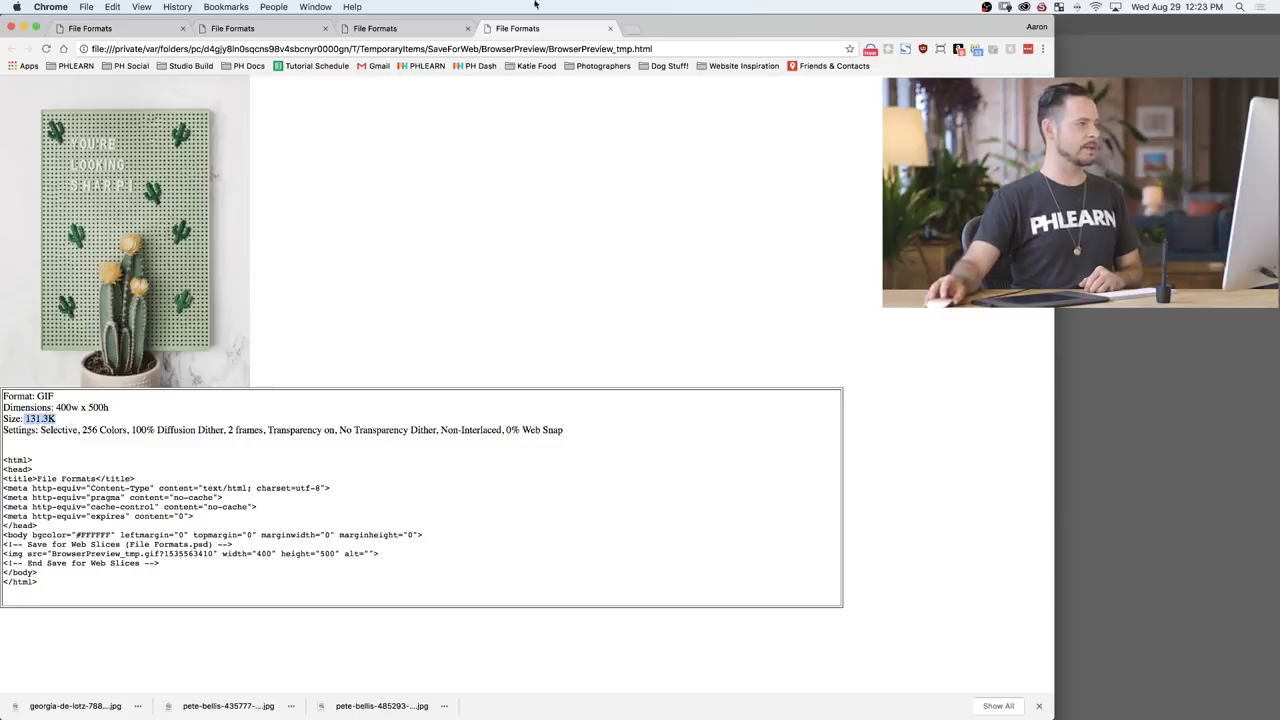
click(422, 30)
scroll(380, 210, down, 3)
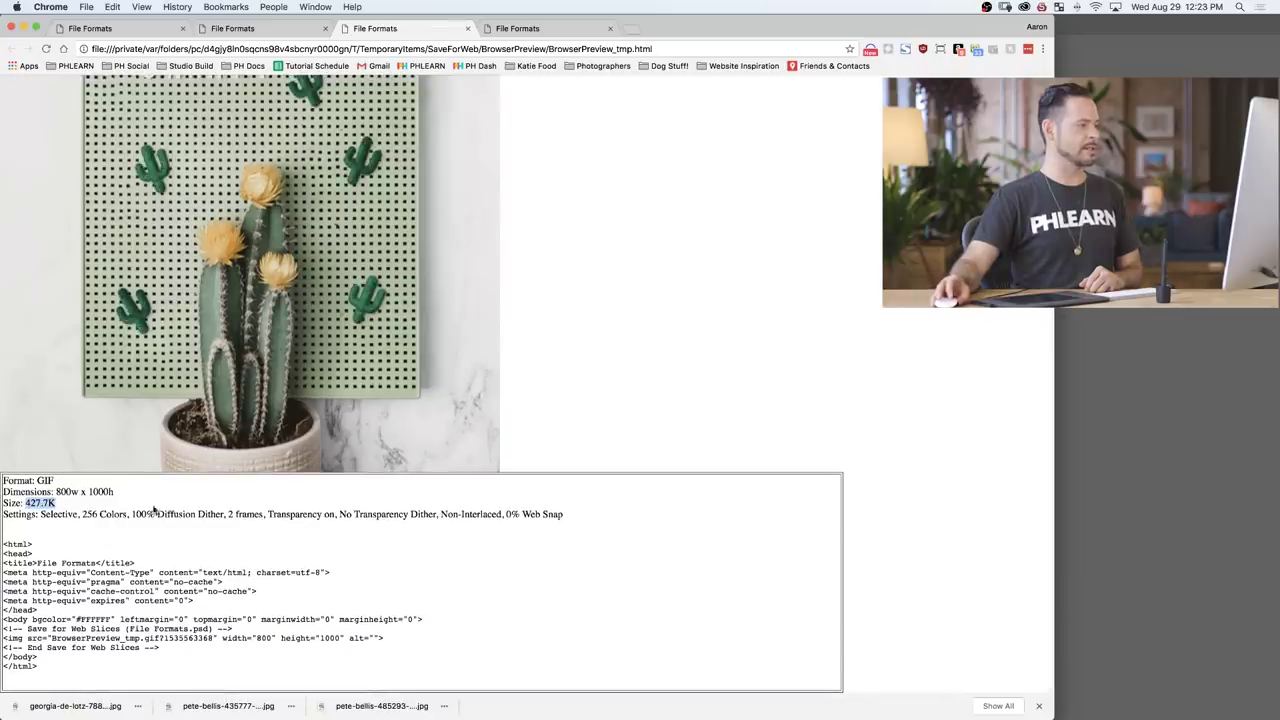
scroll(610, 418, up, 3)
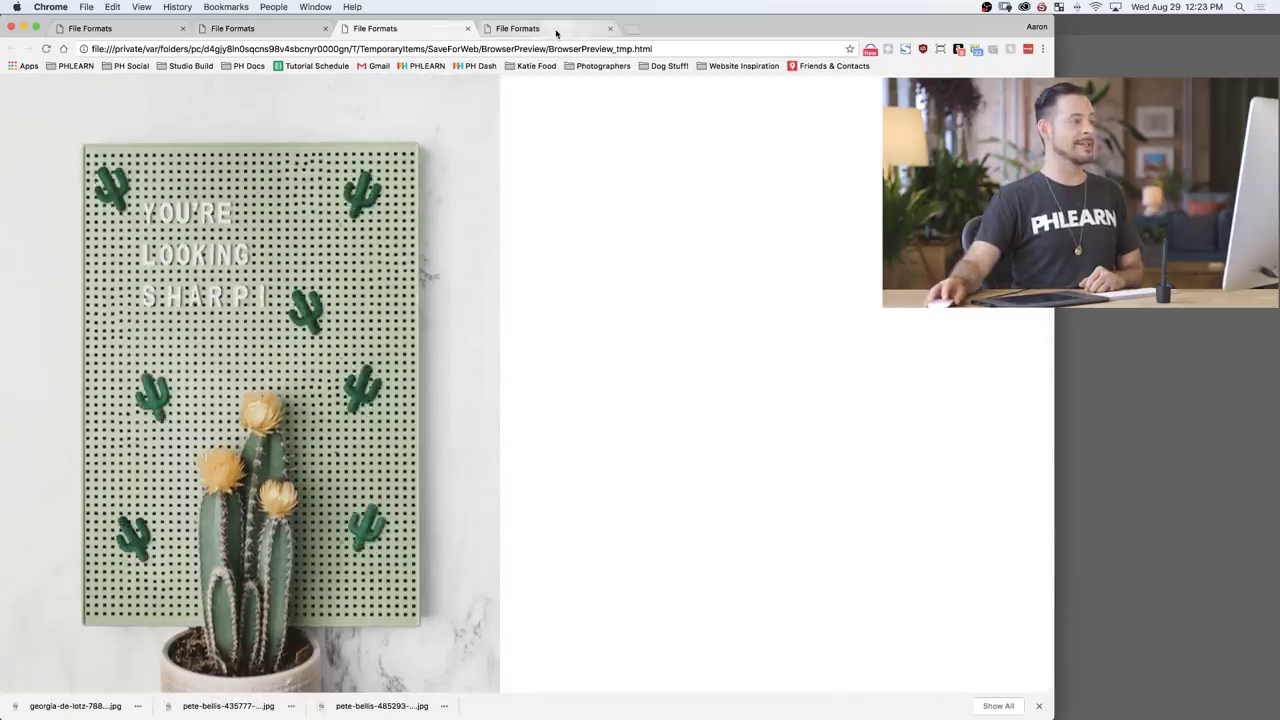
click(556, 30)
click(52, 405)
drag(55, 407, 130, 407)
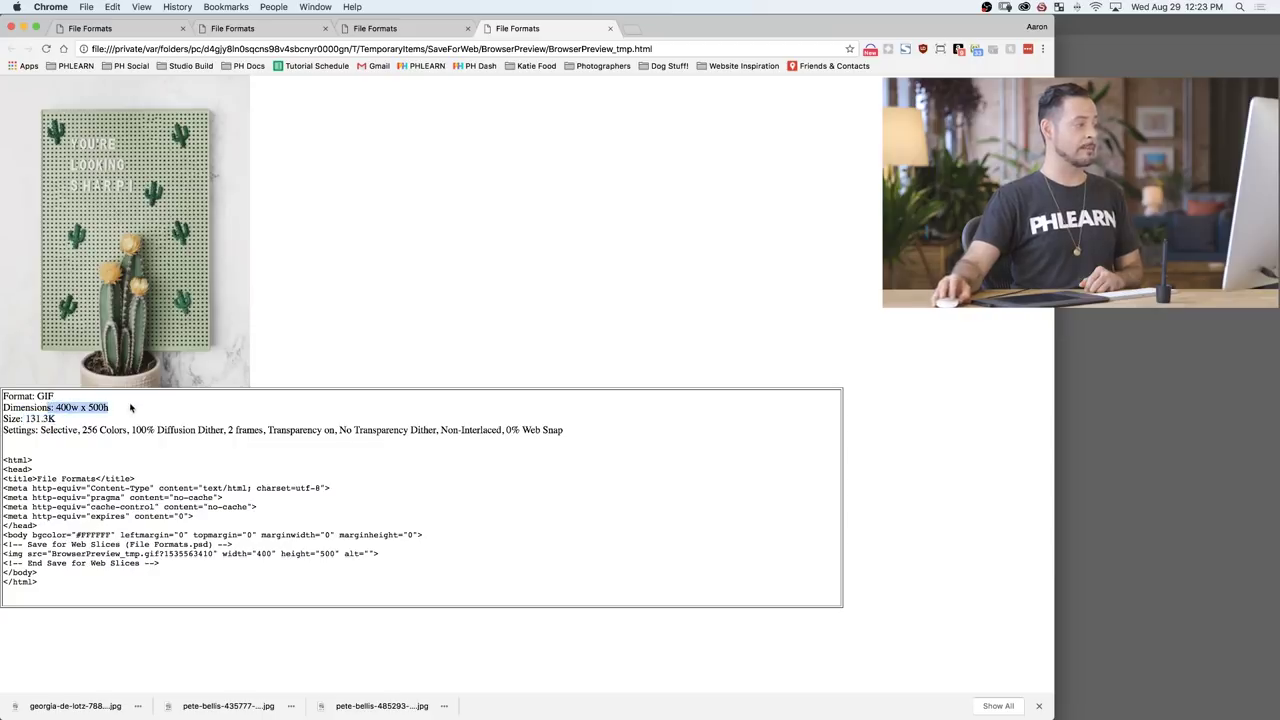
double_click(37, 418)
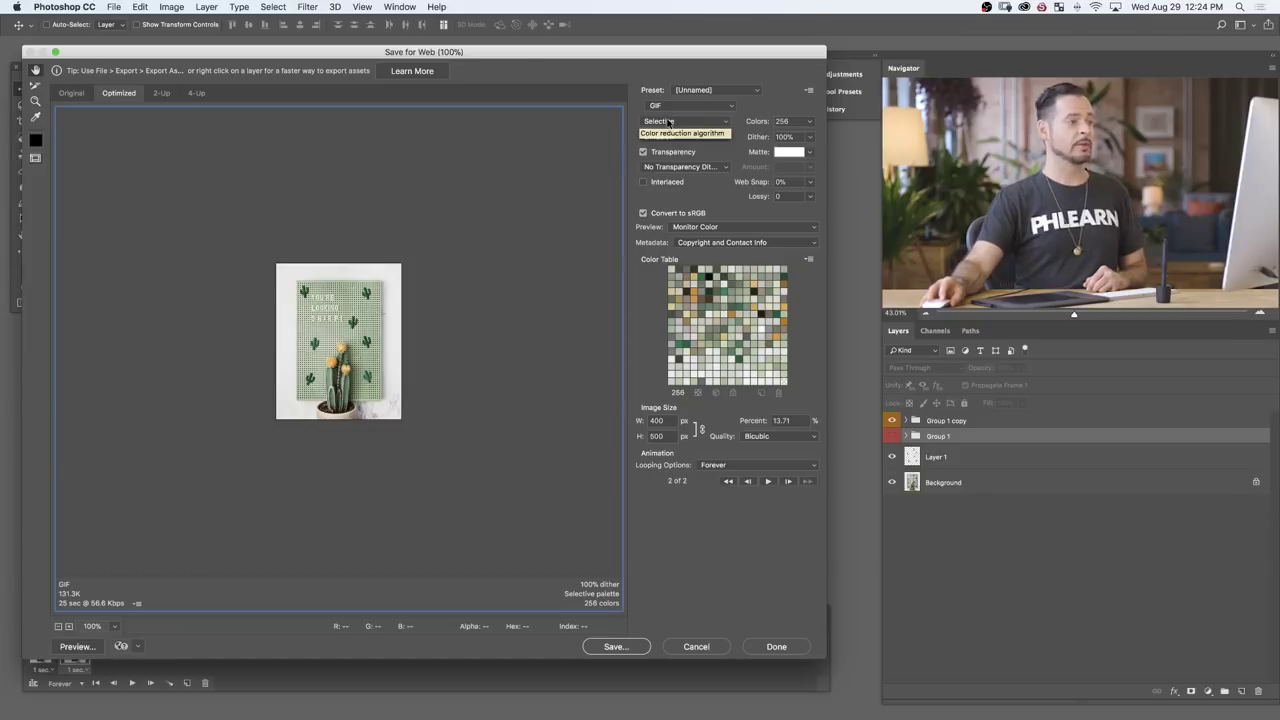
Step: Set the GIF color reduction algorithm to Perceptual and keep the dither method at Diffusion
click(670, 122)
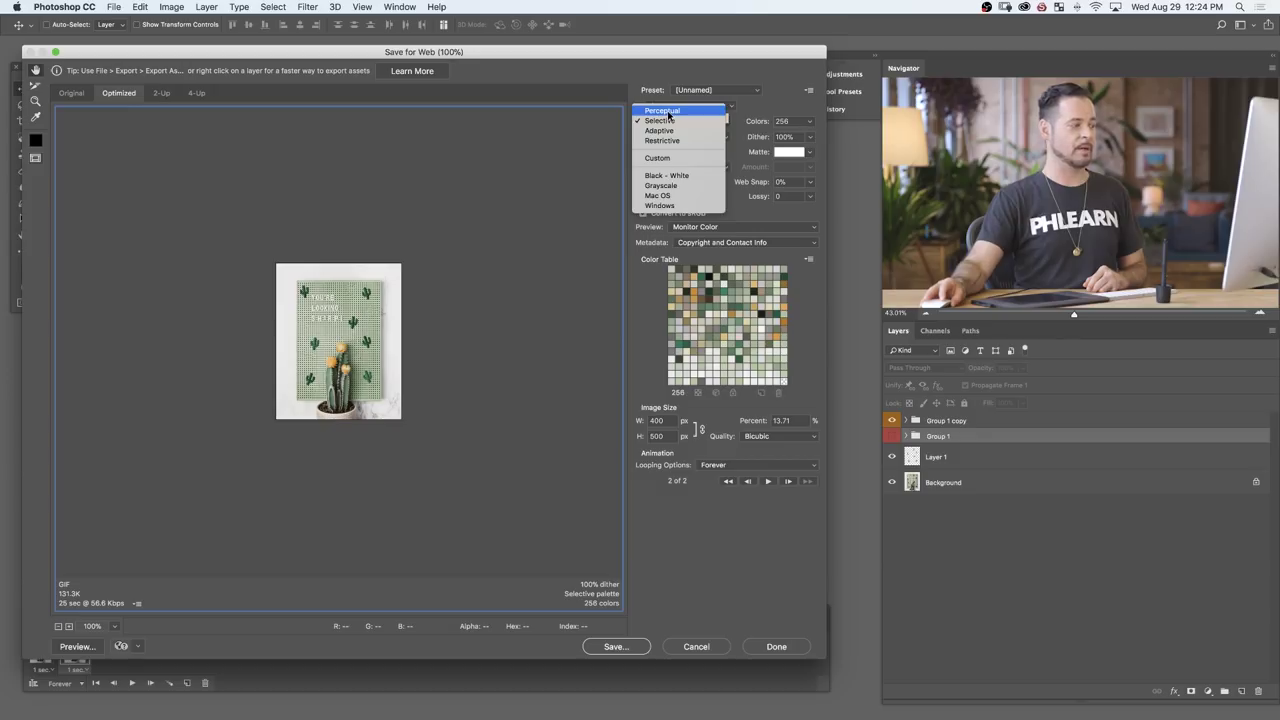
click(669, 112)
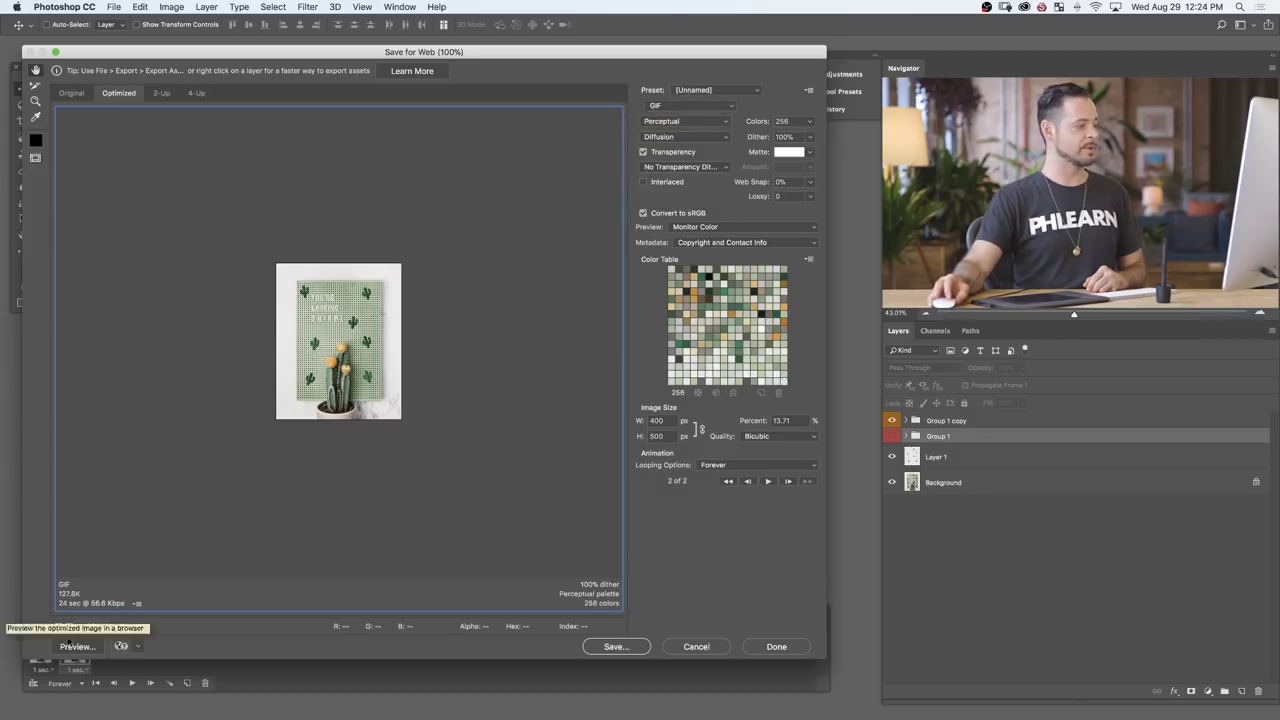
click(692, 139)
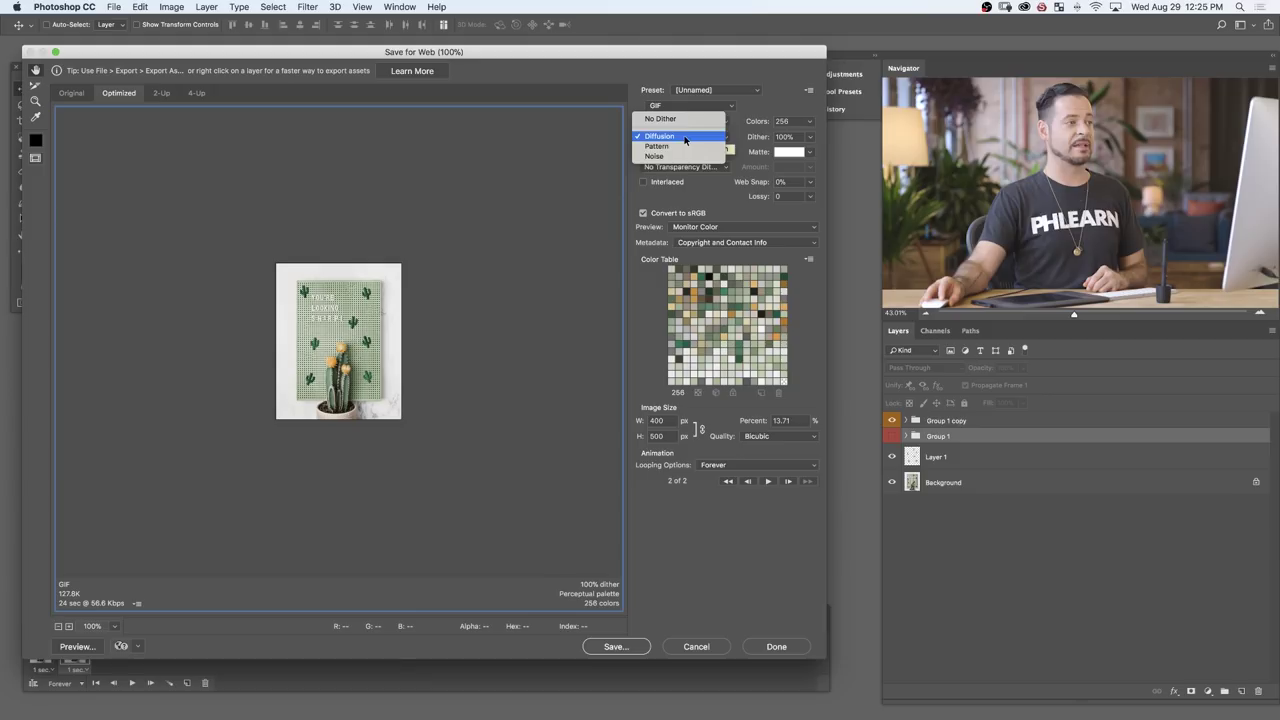
click(685, 139)
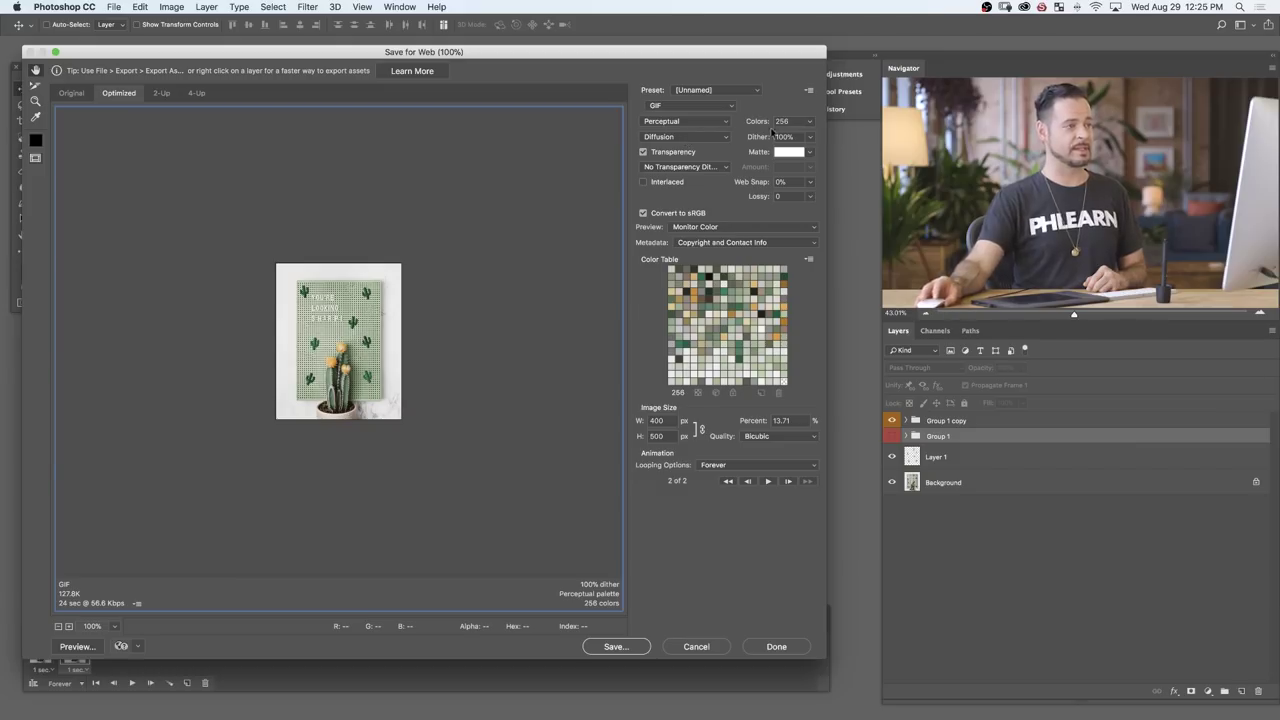
Step: Compare the GIF preview at 300% zoom with 16, 2 and 4 colors, and restore the palette to 256 colors
click(809, 123)
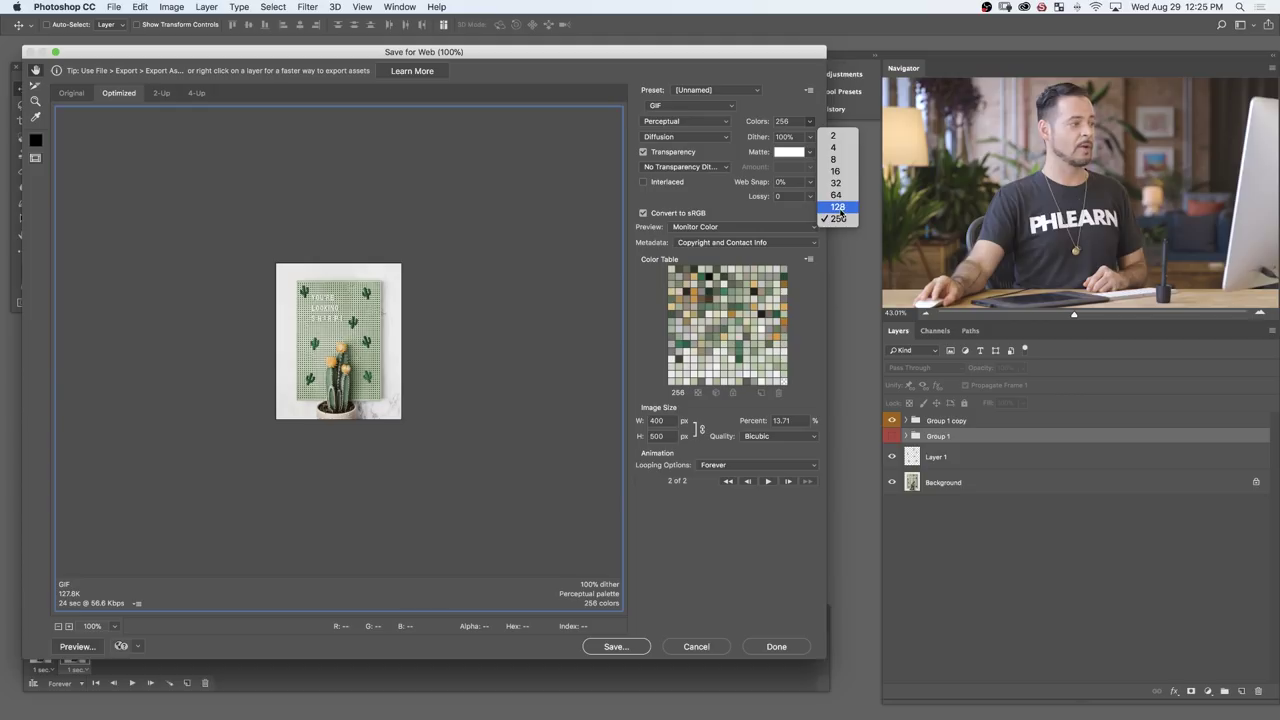
click(839, 172)
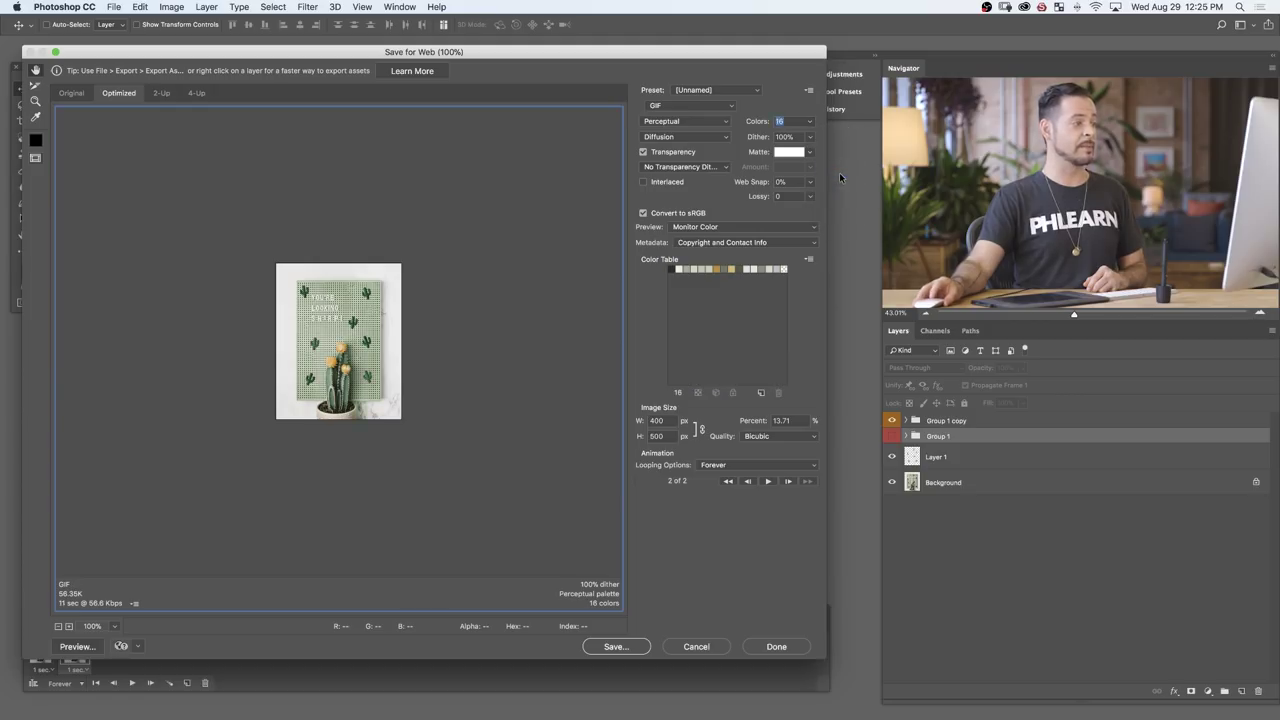
click(68, 627)
click(68, 627)
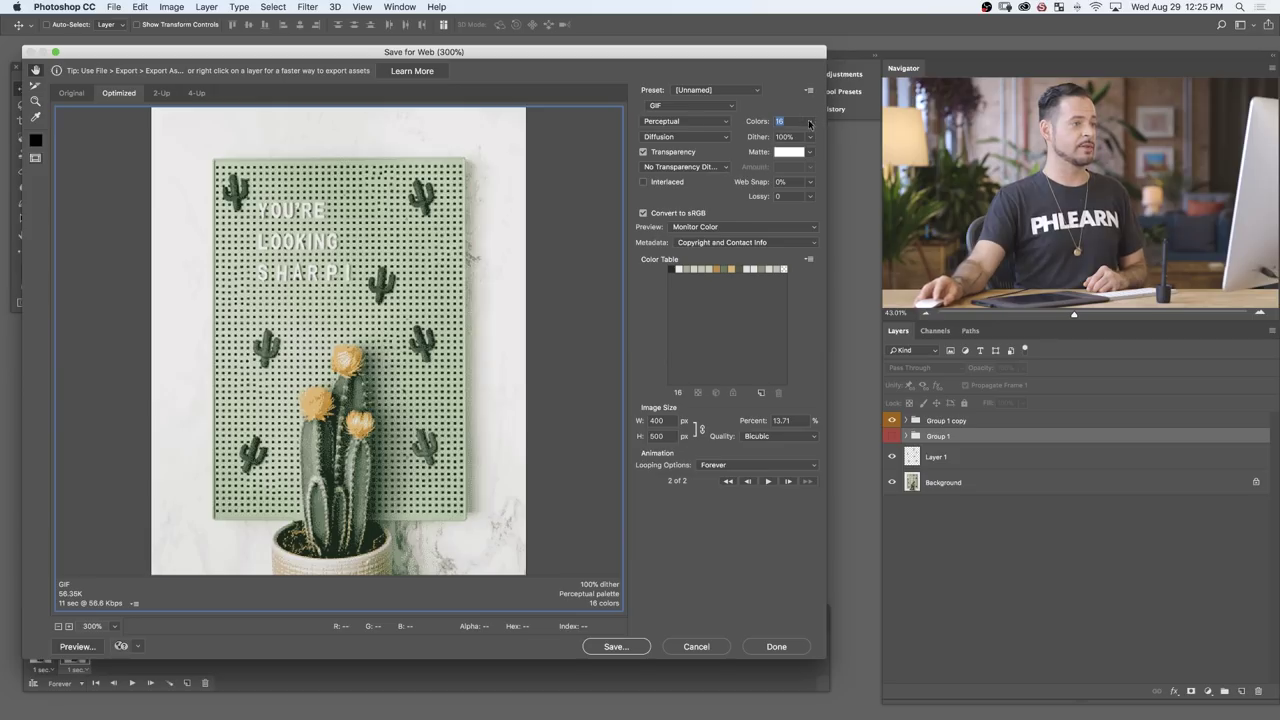
click(810, 122)
click(830, 135)
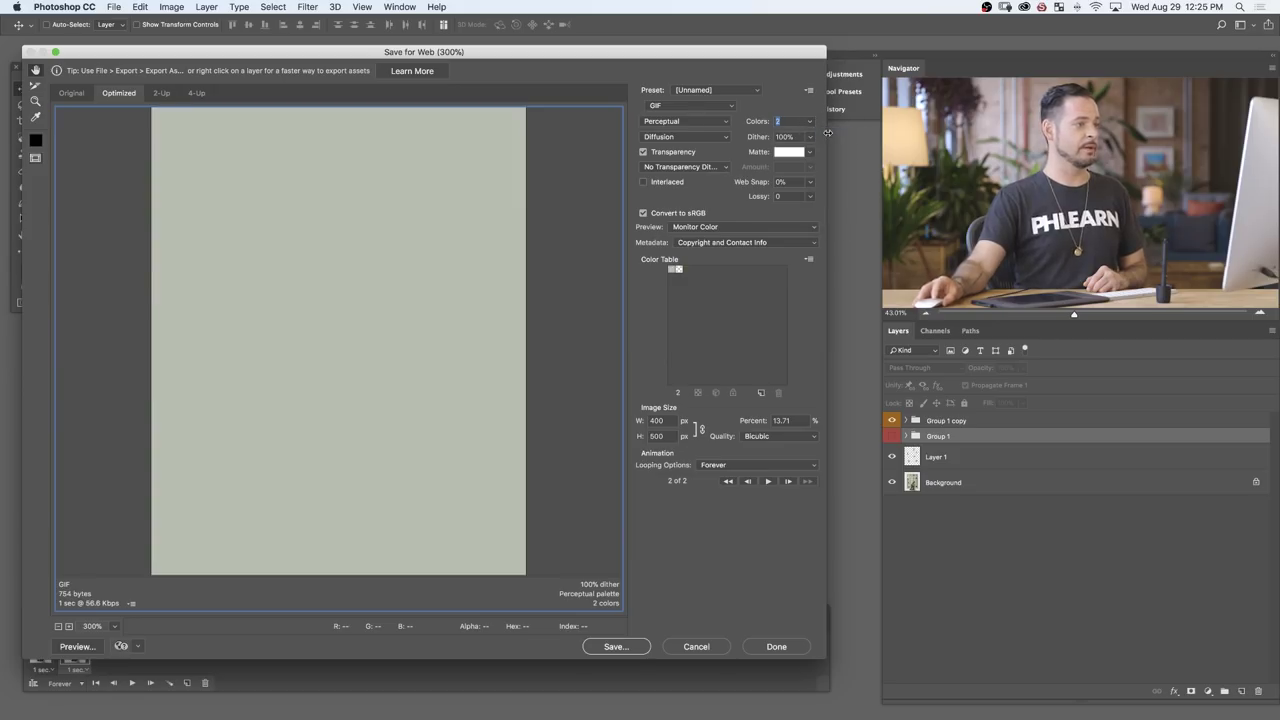
click(810, 122)
click(828, 148)
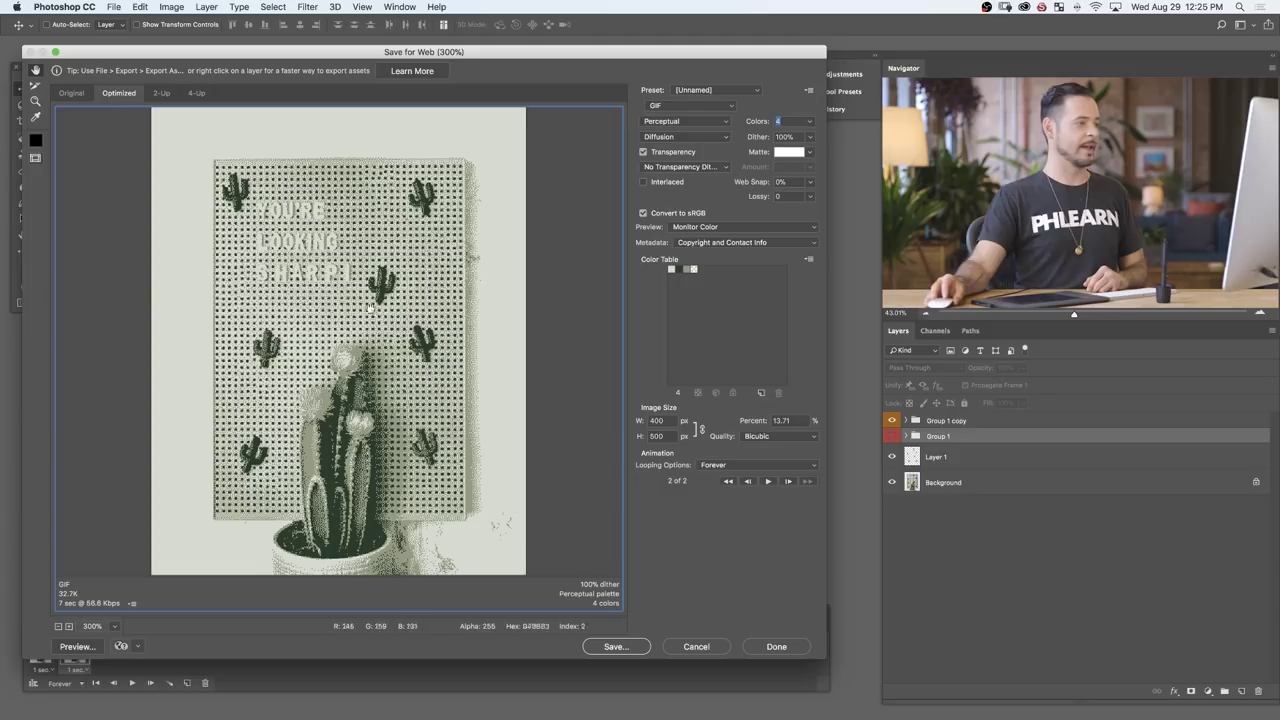
click(810, 122)
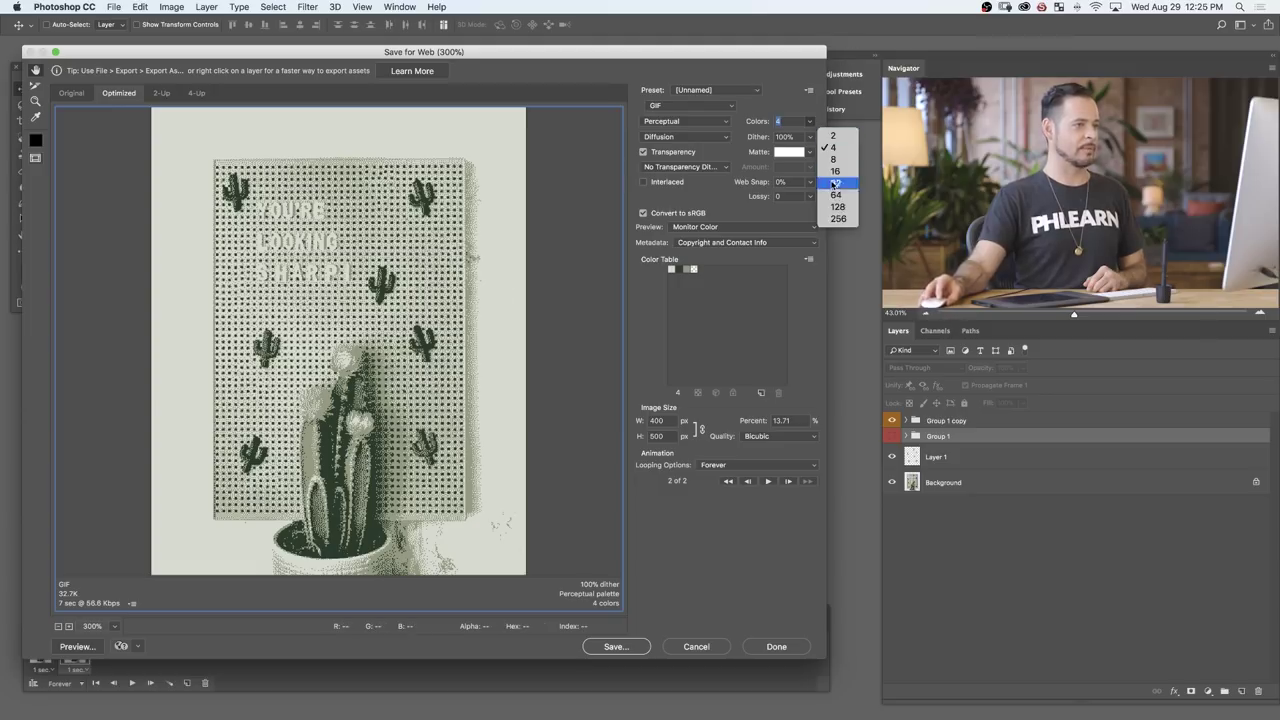
click(836, 219)
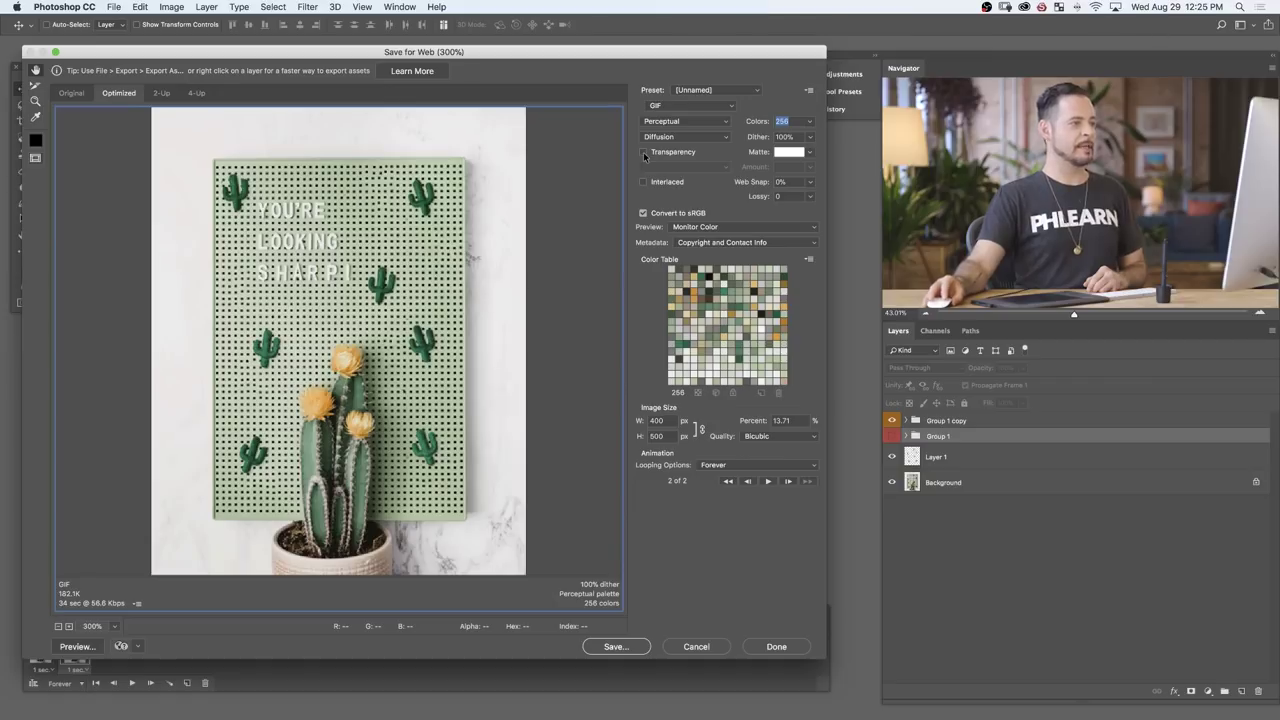
Step: Enable transparency for the GIF and save it as File-Formats.gif in the Files for Web folder
click(643, 152)
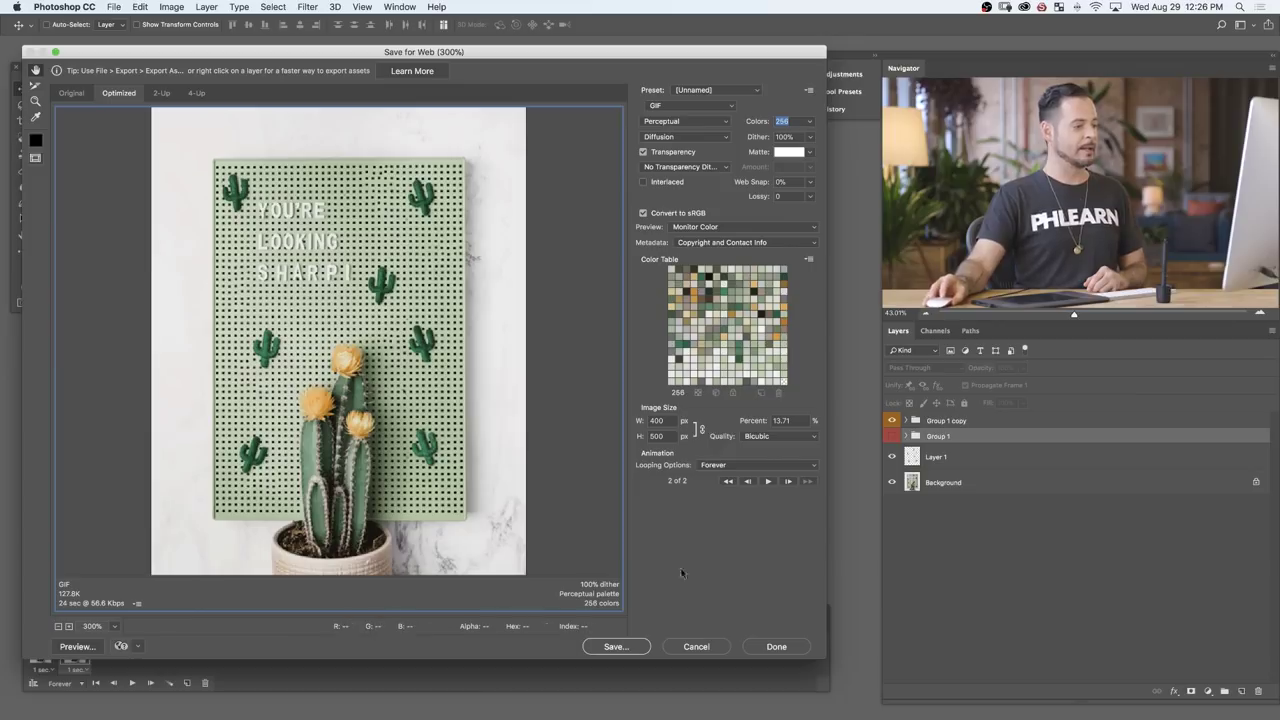
click(624, 647)
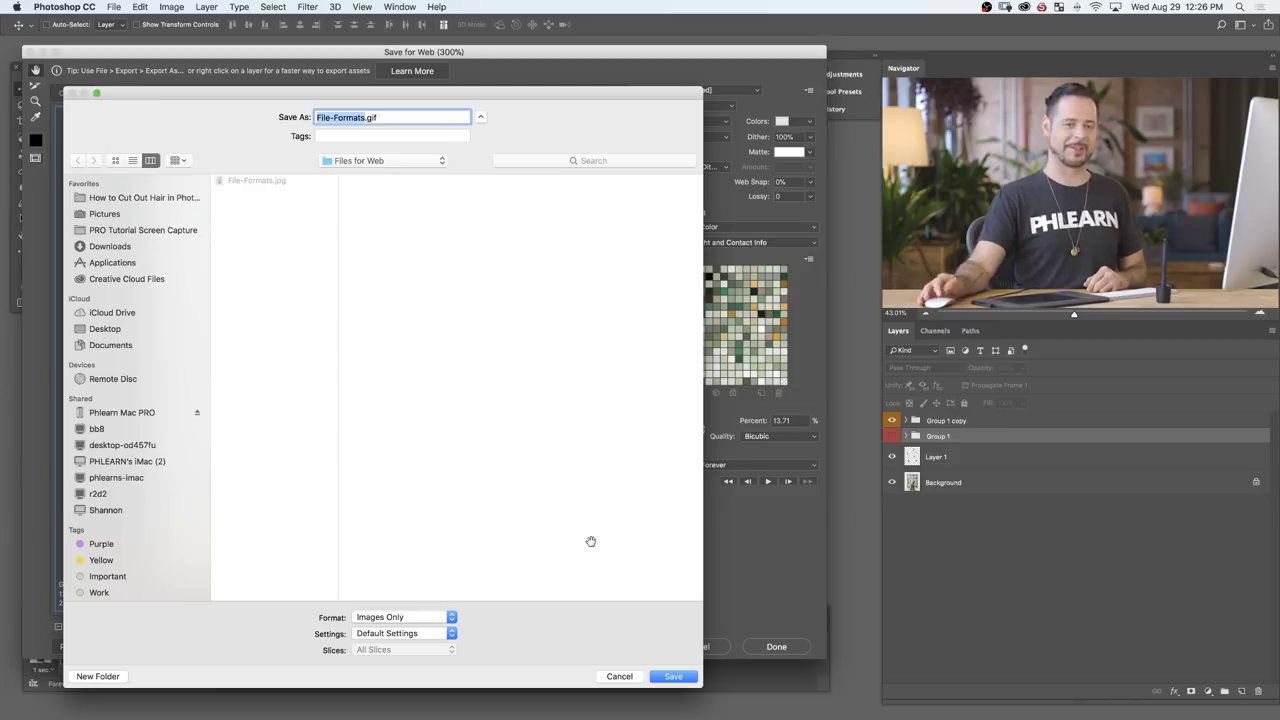
click(673, 676)
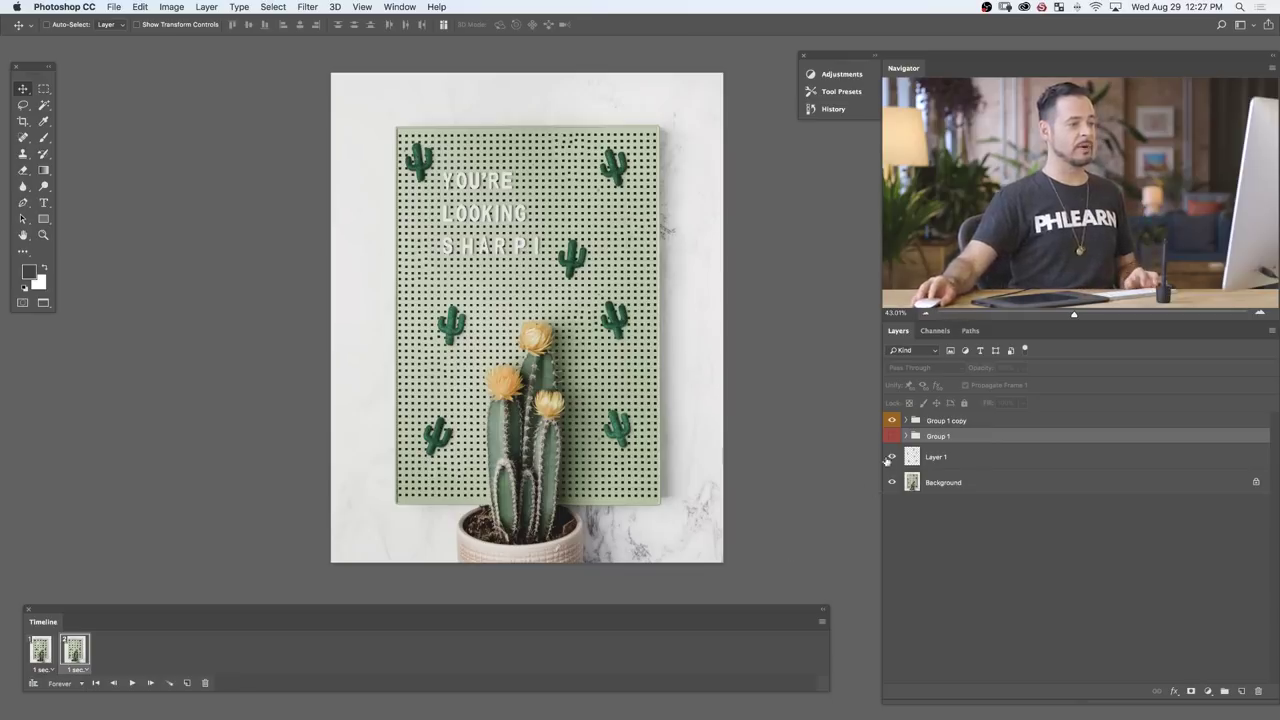
Step: Duplicate the cactus layer "Layer 3 copy" from the "Group 1 copy" group into a new document
click(905, 421)
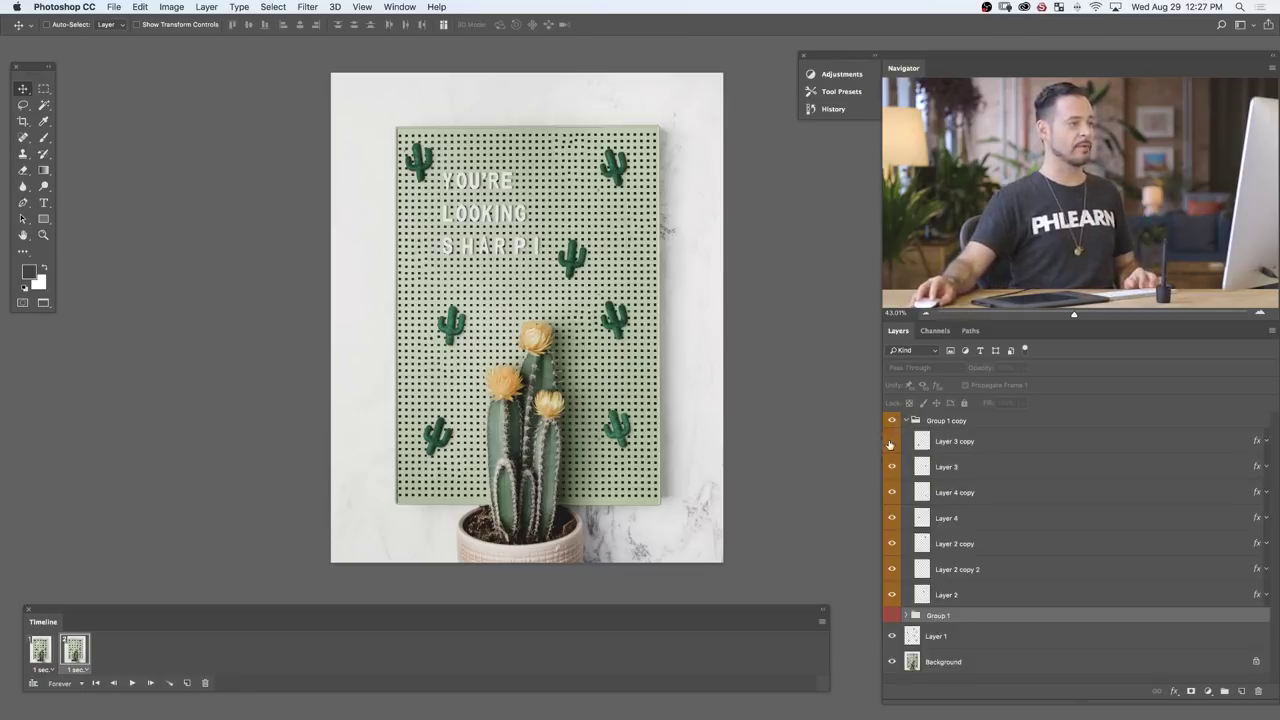
click(982, 448)
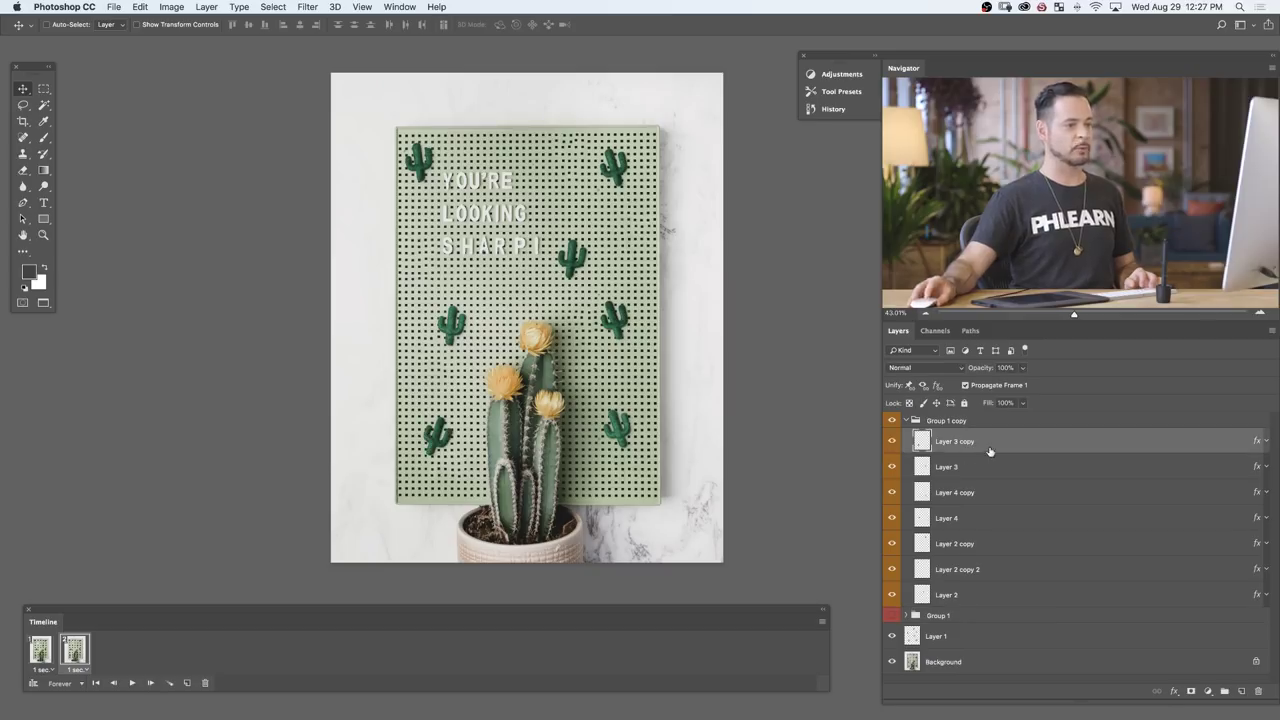
right_click(1004, 443)
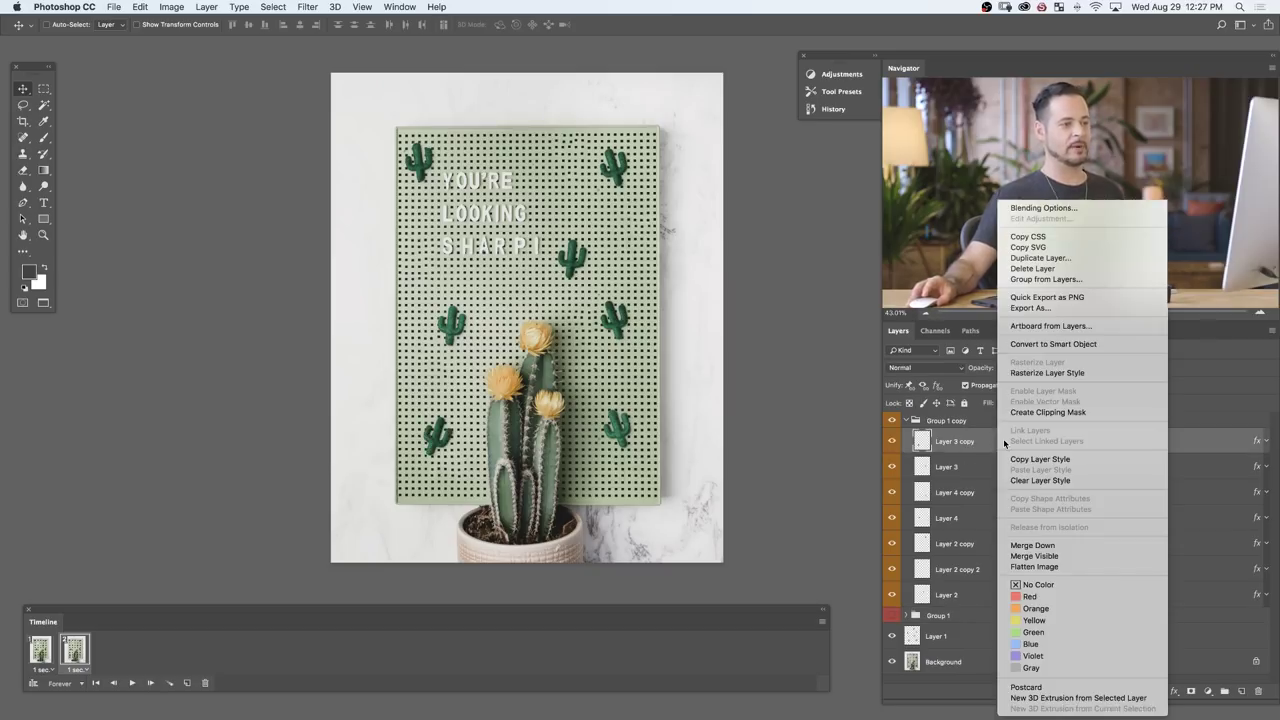
click(1039, 258)
click(641, 360)
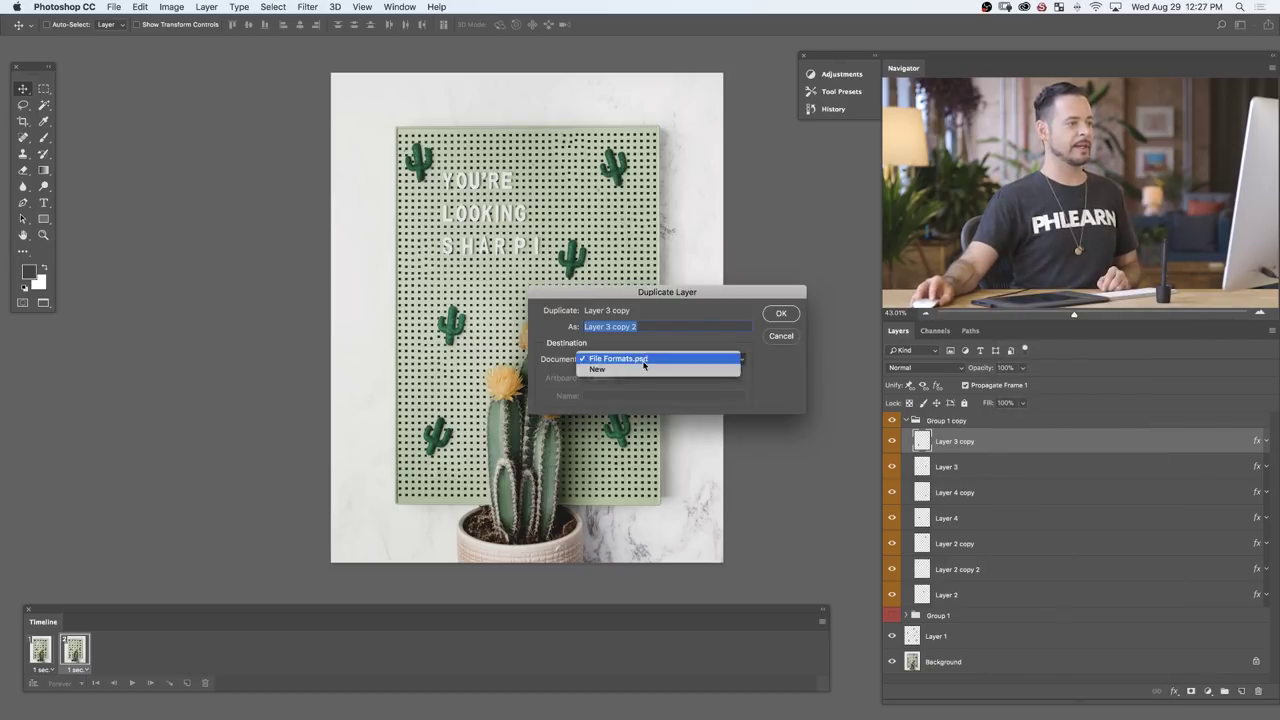
click(702, 366)
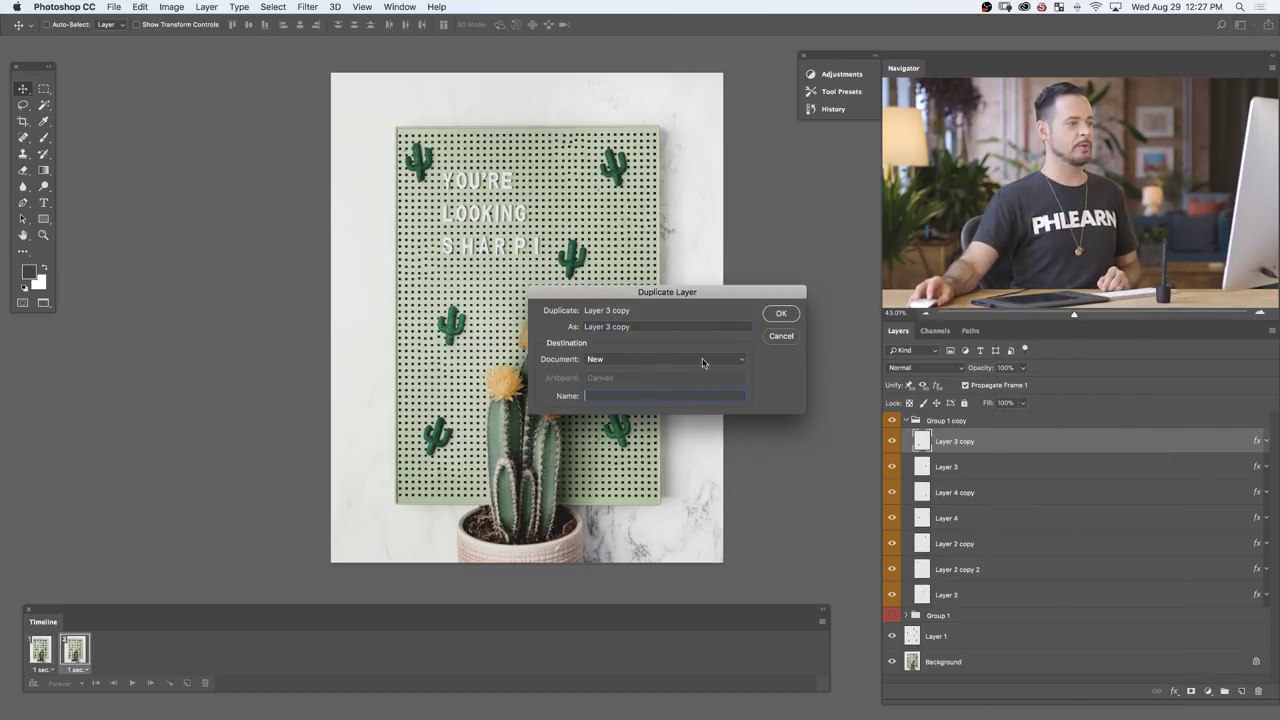
click(781, 315)
Step: Delete the drop shadow effects from the cactus layer and rotate the cactus until it stands upright
scroll(660, 461, down, 3)
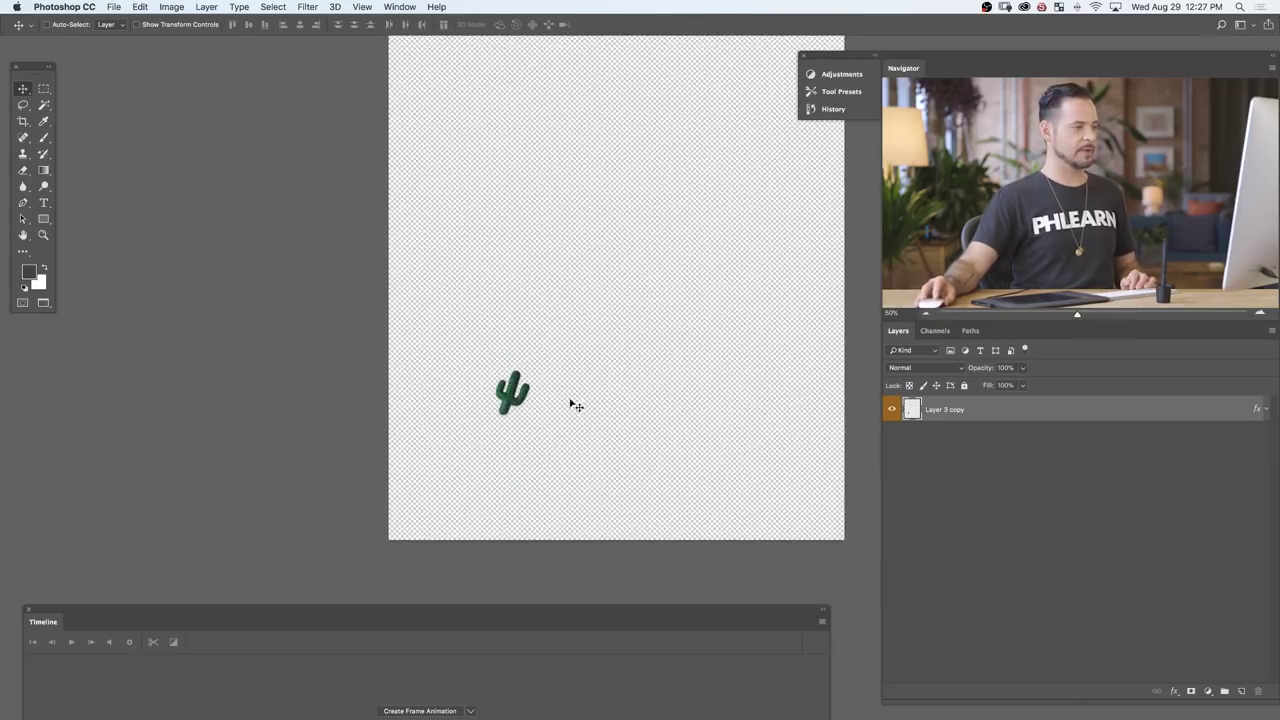
click(1268, 411)
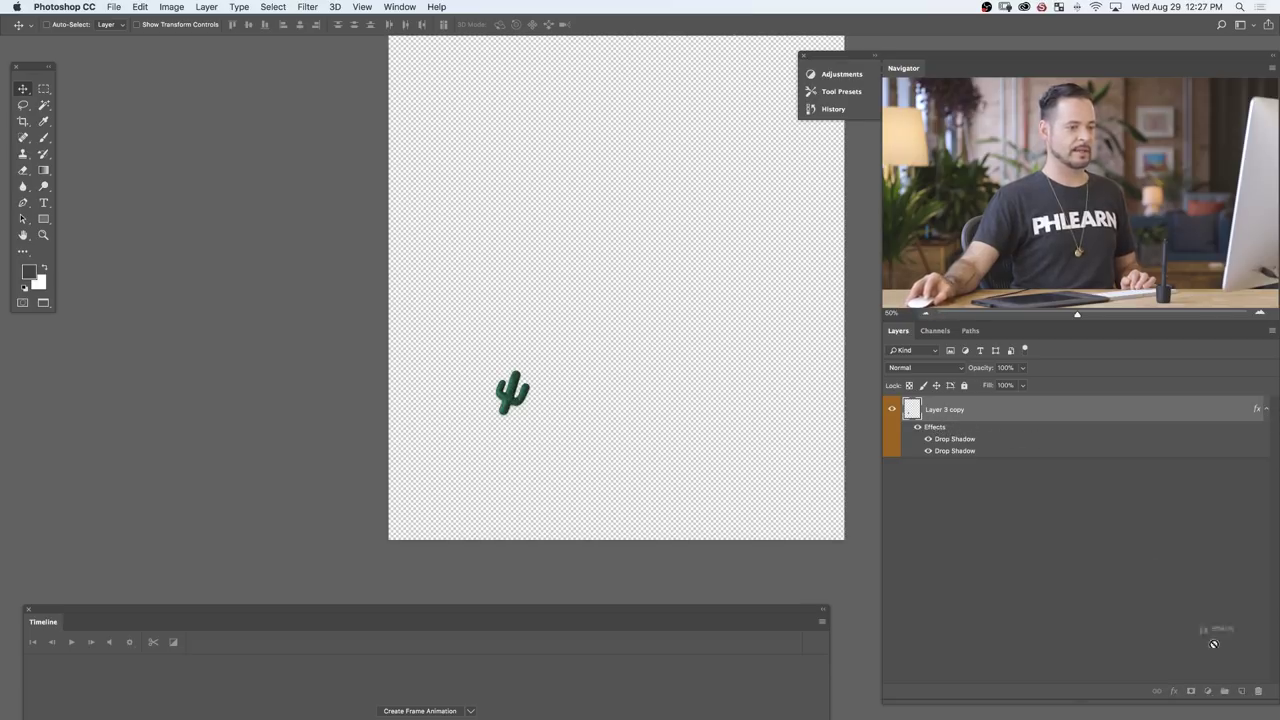
drag(1254, 686, 1255, 689)
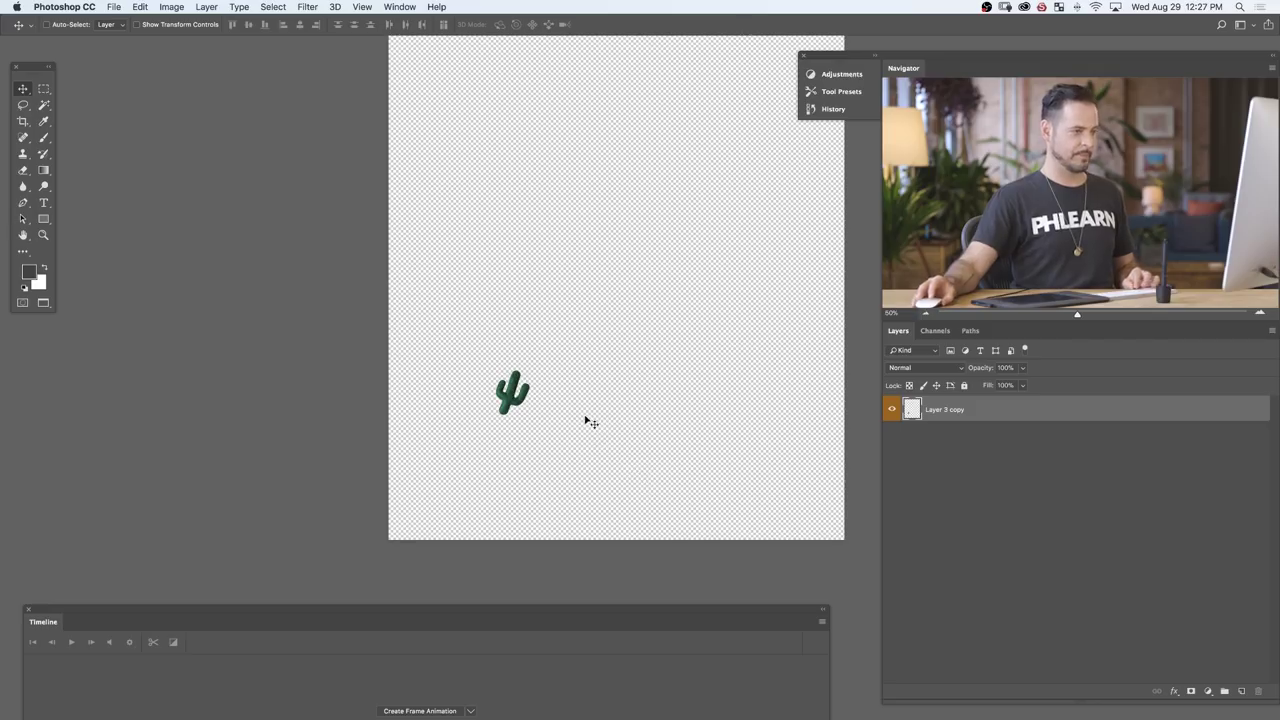
key(super+t)
drag(560, 420, 561, 400)
key(Return)
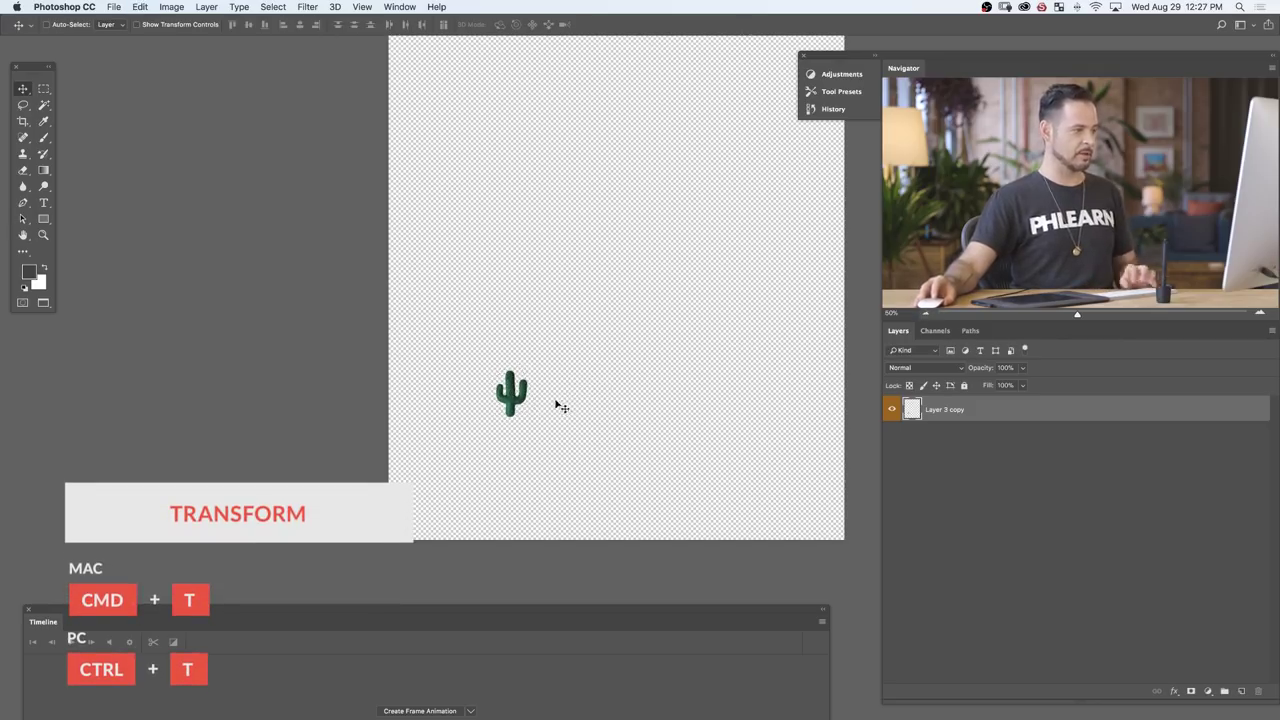
Step: Crop the canvas to a small square closely surrounding the cactus and view it at 100%
key(c)
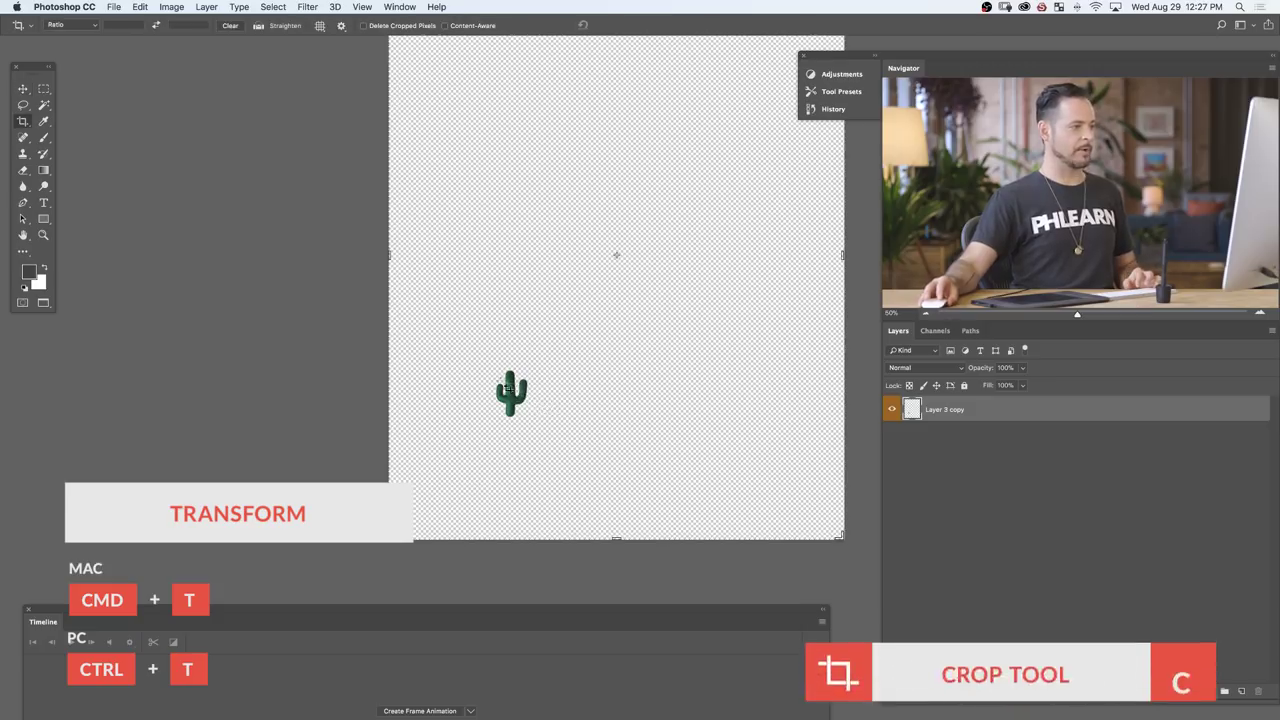
drag(480, 365, 558, 435)
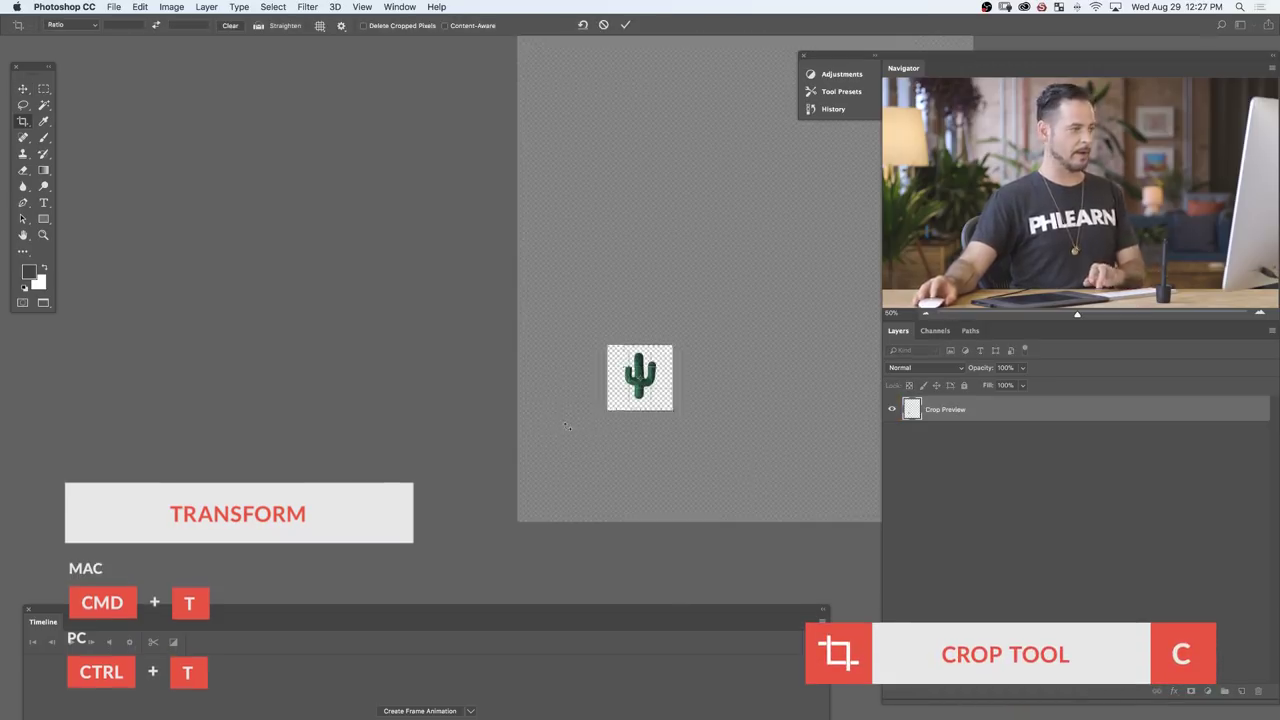
key(Return)
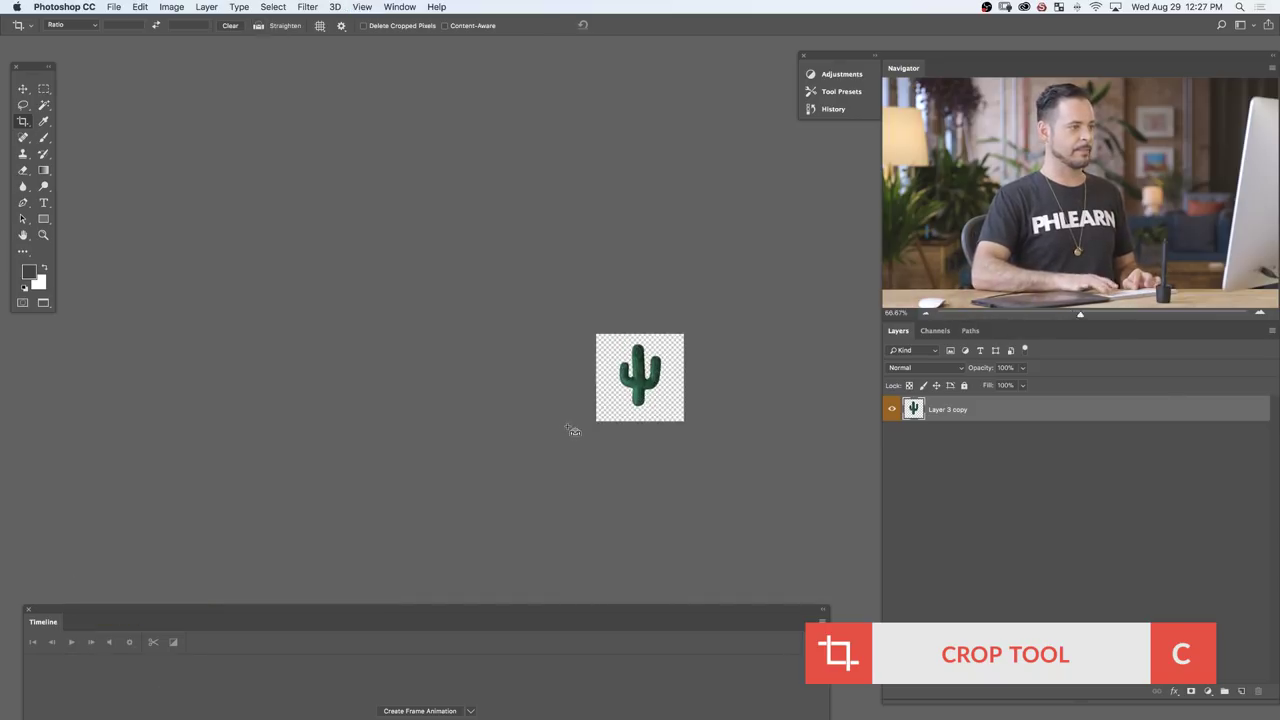
key(super+1)
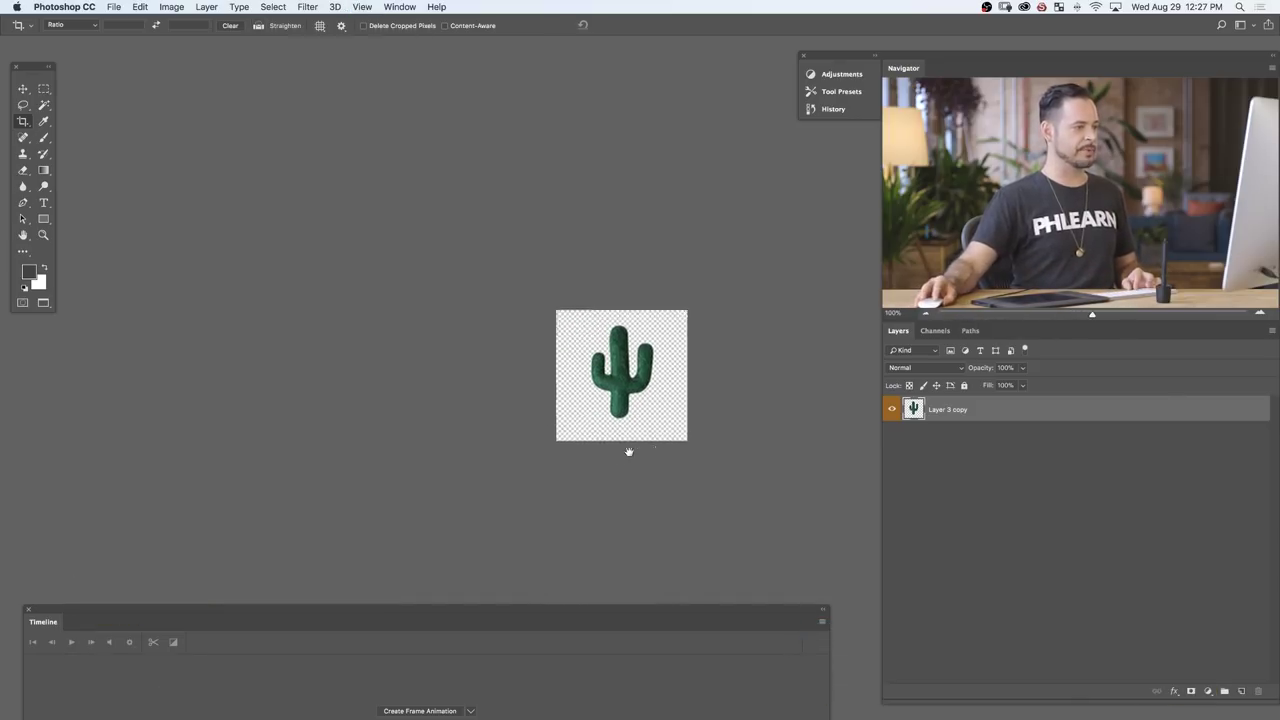
key(v)
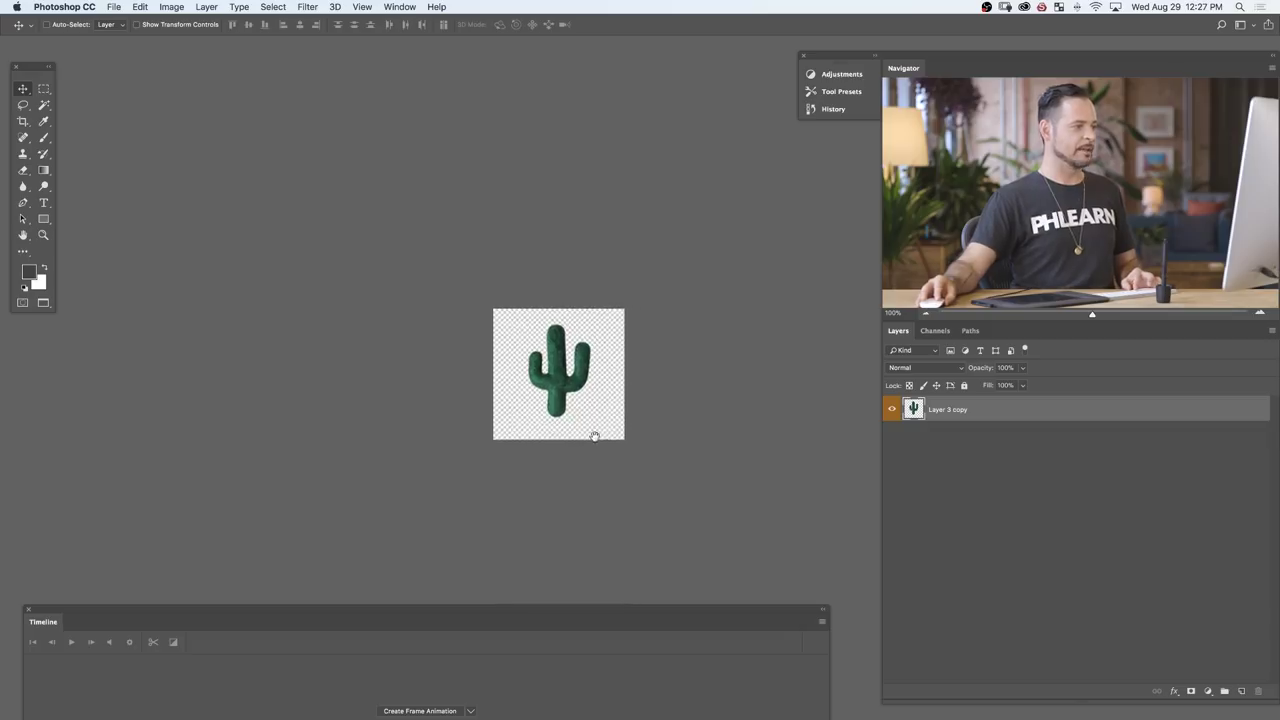
drag(574, 415, 572, 416)
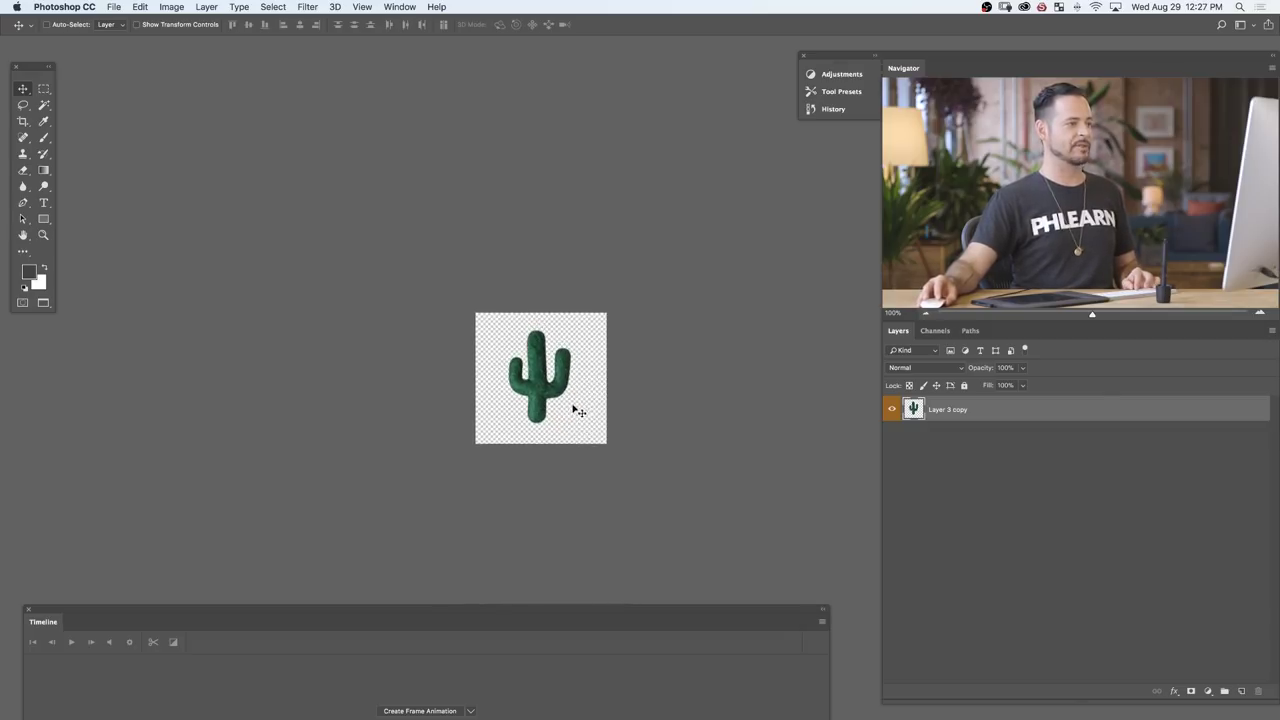